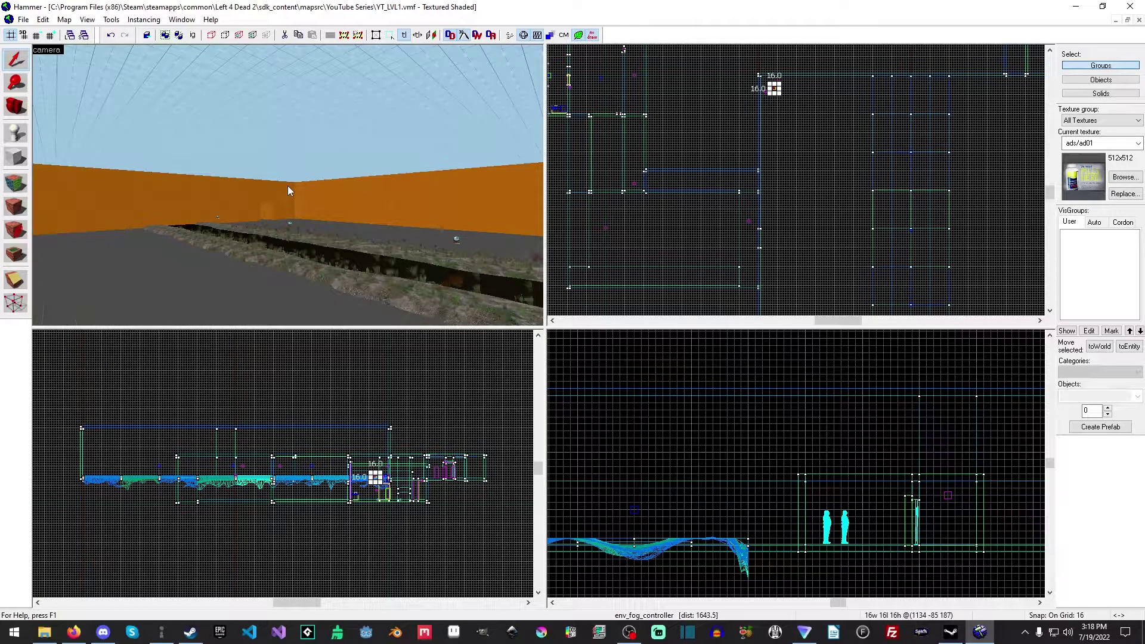
Fly through the rooms, then delete the small orange wall block.
{"action": "key", "text": "z"}
{"action": "key", "text": "w"}
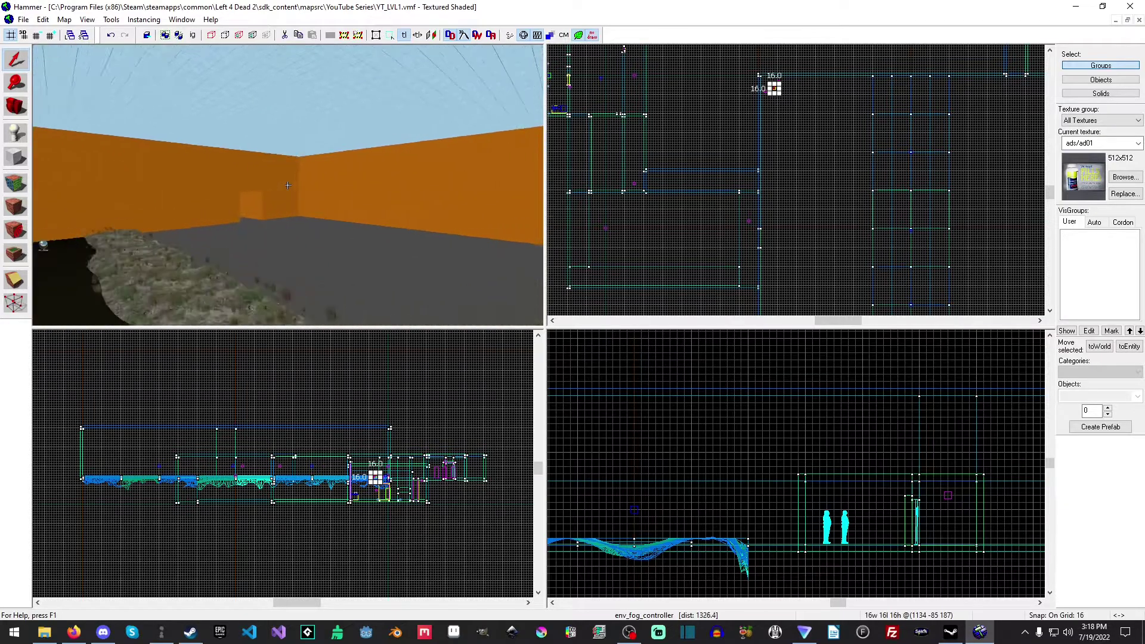
{"action": "key", "text": "w"}
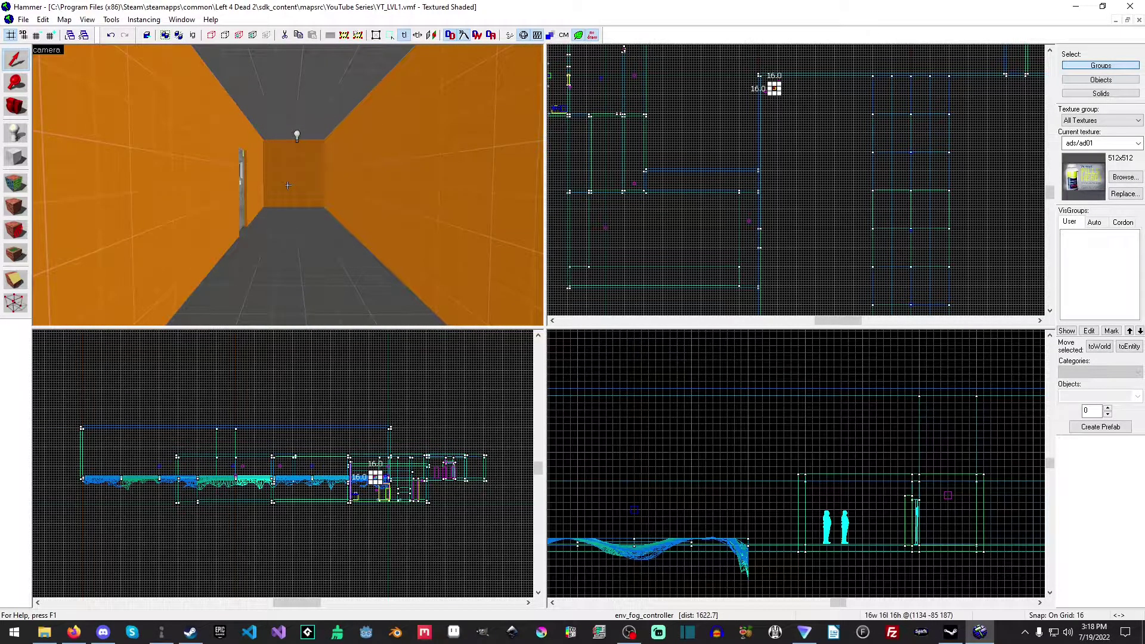
{"action": "key", "text": "s"}
{"action": "key", "text": "z"}
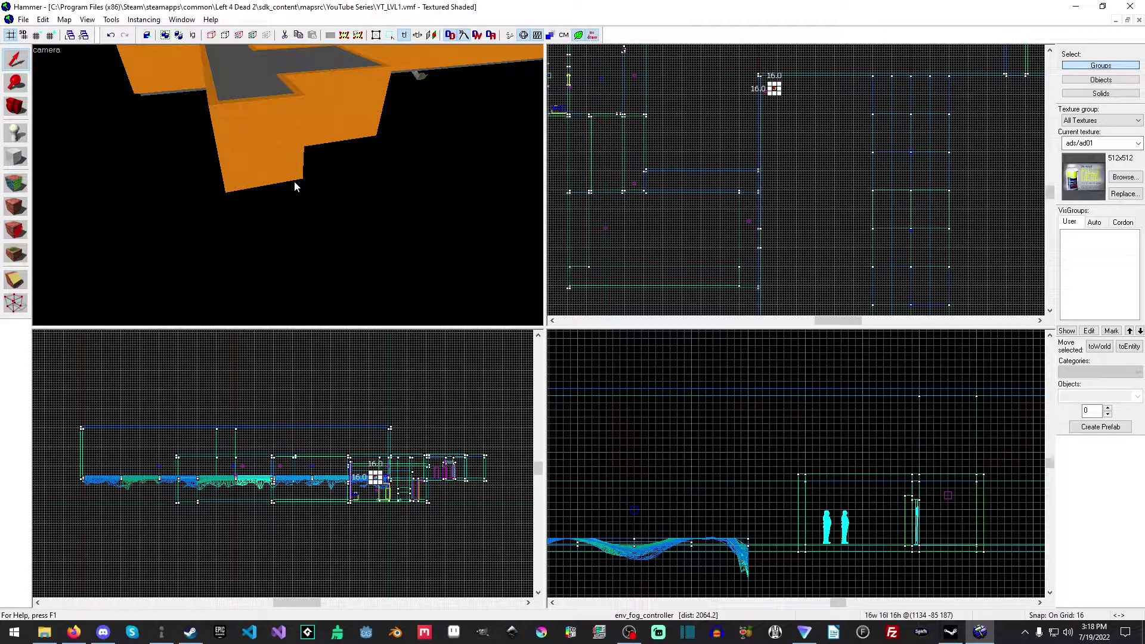
{"action": "left_click", "coordinate": [259, 146]}
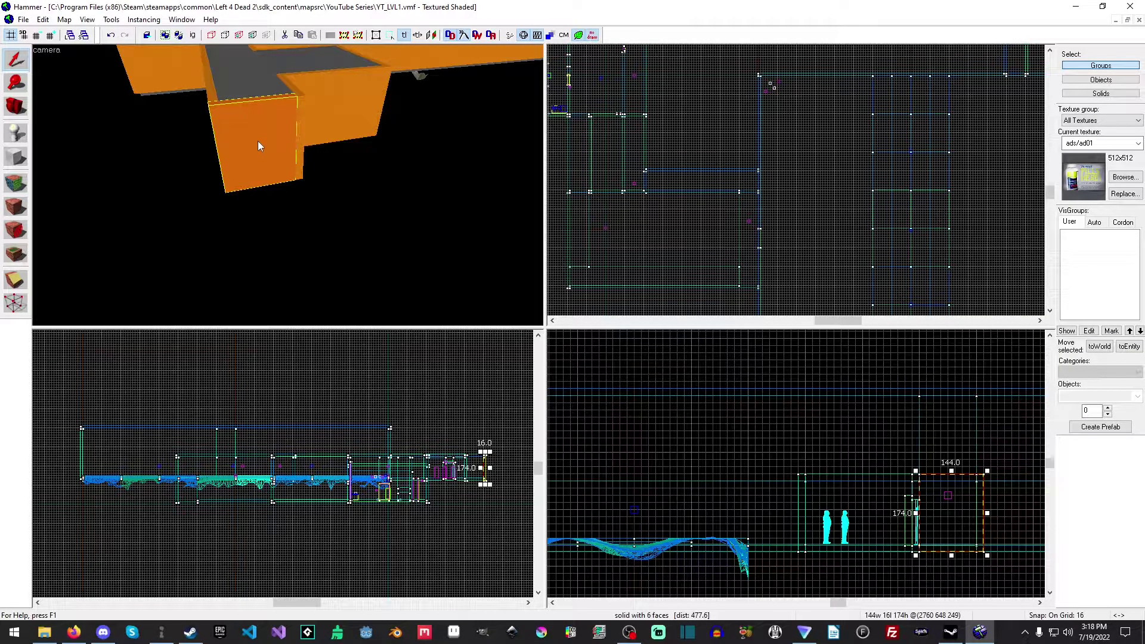
{"action": "key", "text": "Delete"}
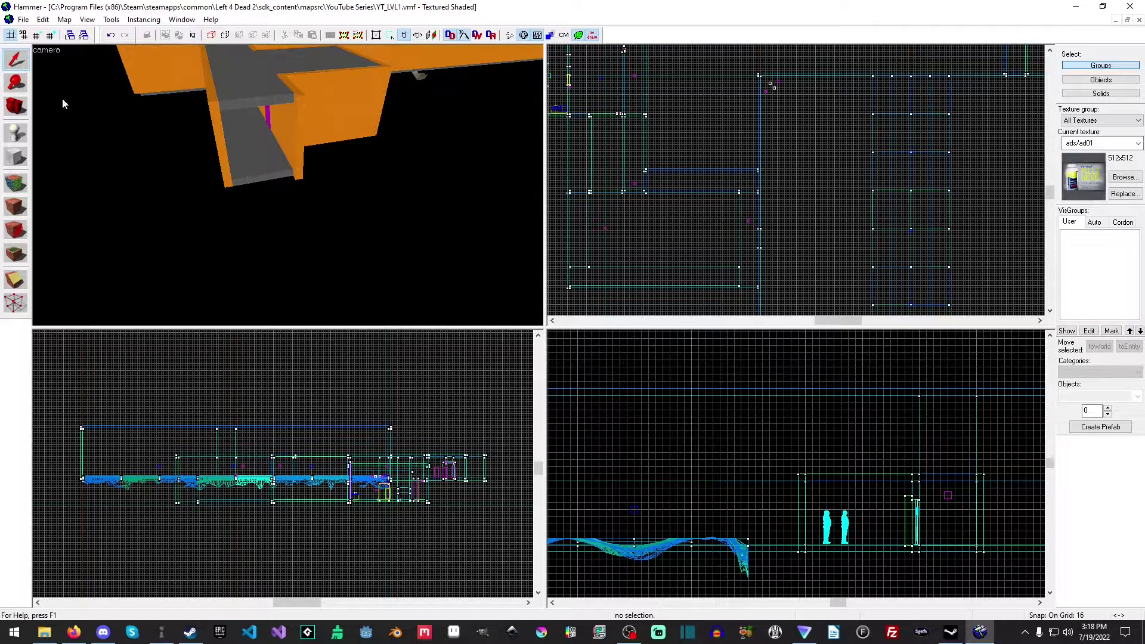
Lengthen the grey floor strip from 640 to 1024 units.
{"action": "left_click", "coordinate": [250, 152]}
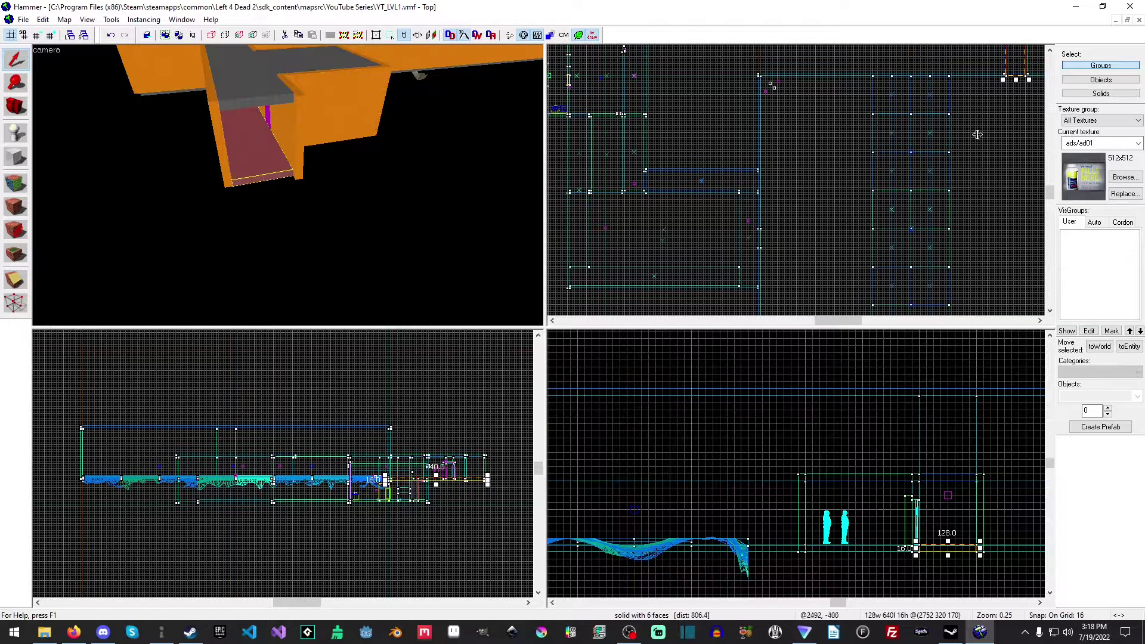
{"action": "scroll", "coordinate": [743, 184], "scroll_direction": "up", "scroll_amount": 4}
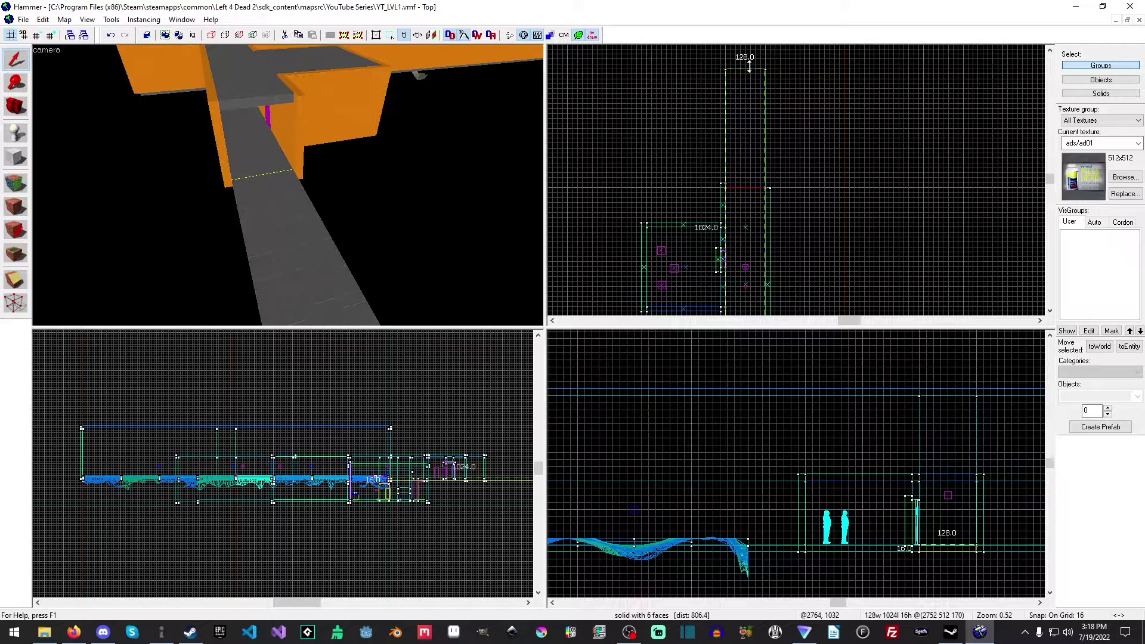
{"action": "left_click_drag", "start_coordinate": [746, 185], "coordinate": [751, 73]}
{"action": "key", "text": "z"}
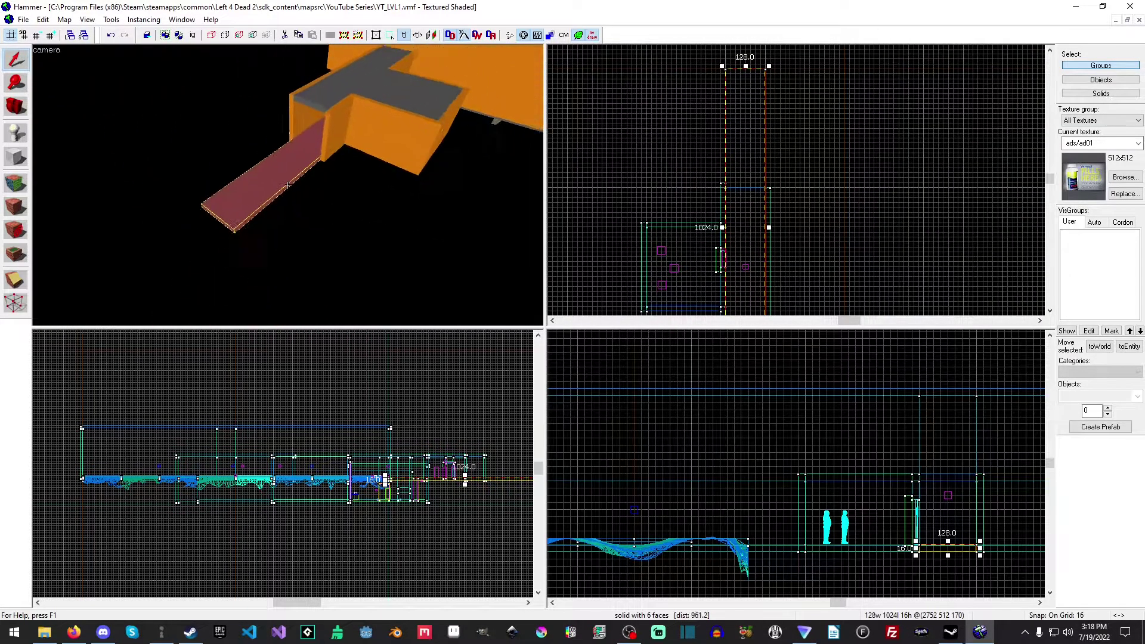
{"action": "key", "text": "w"}
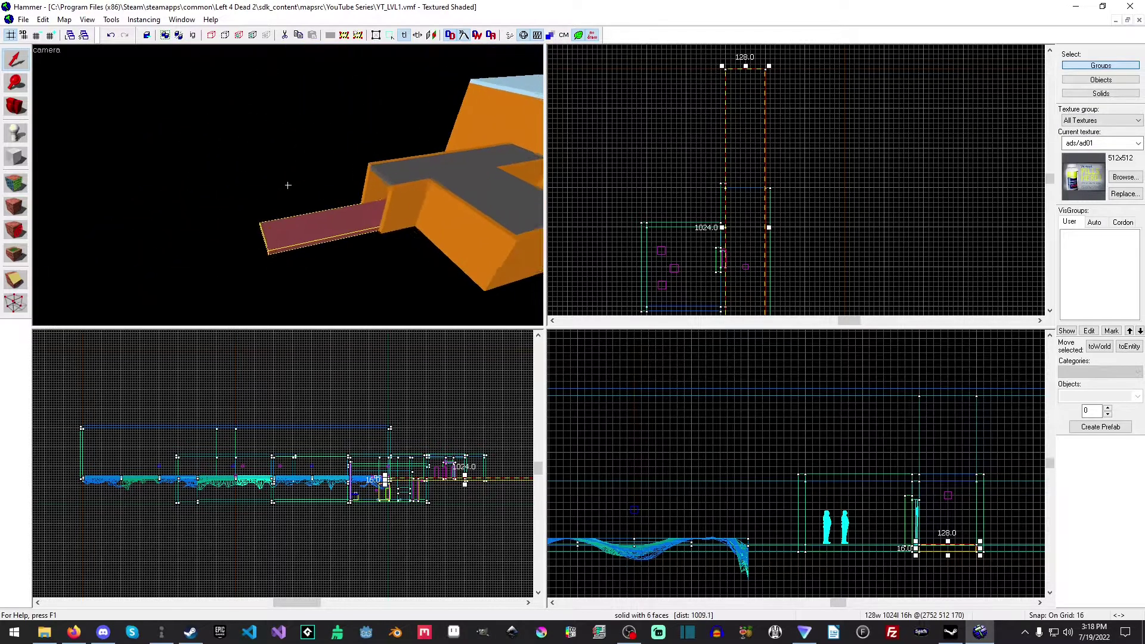
{"action": "key", "text": "z"}
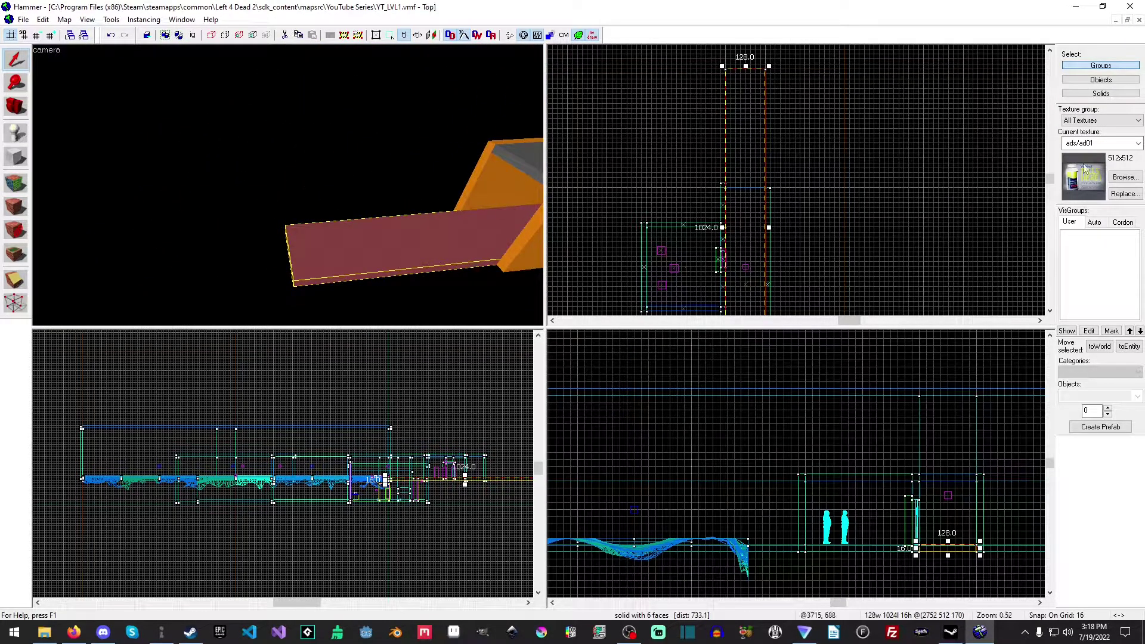
Make dev_measuregeneric the active texture.
{"action": "left_click", "coordinate": [1124, 176]}
{"action": "type", "text": "dev"}
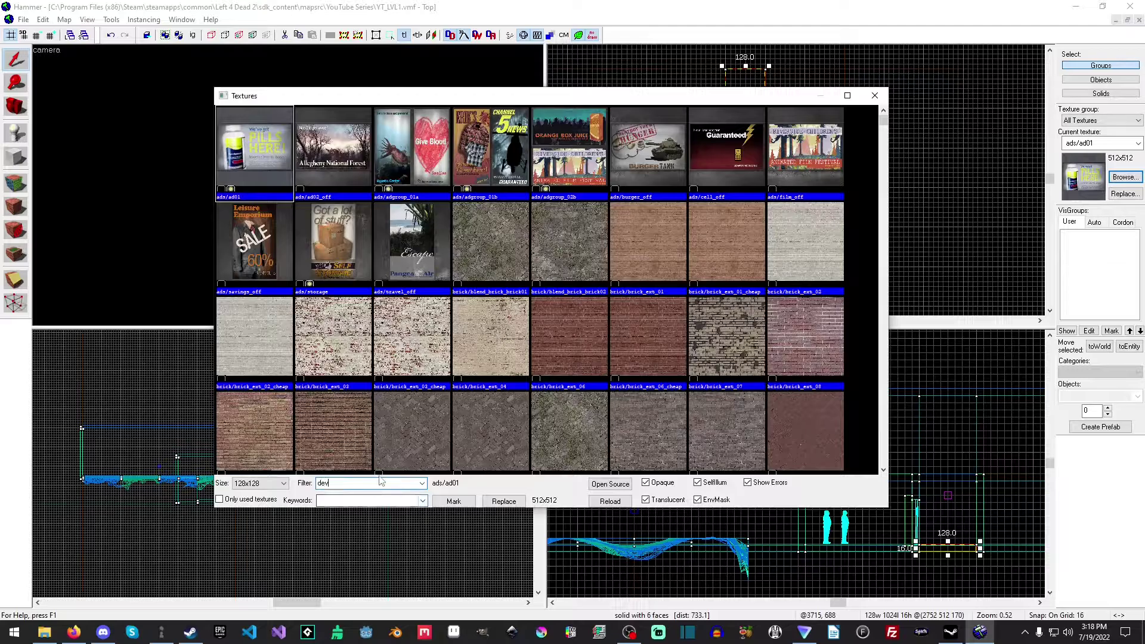
{"action": "scroll", "coordinate": [457, 383], "scroll_direction": "down", "scroll_amount": 2}
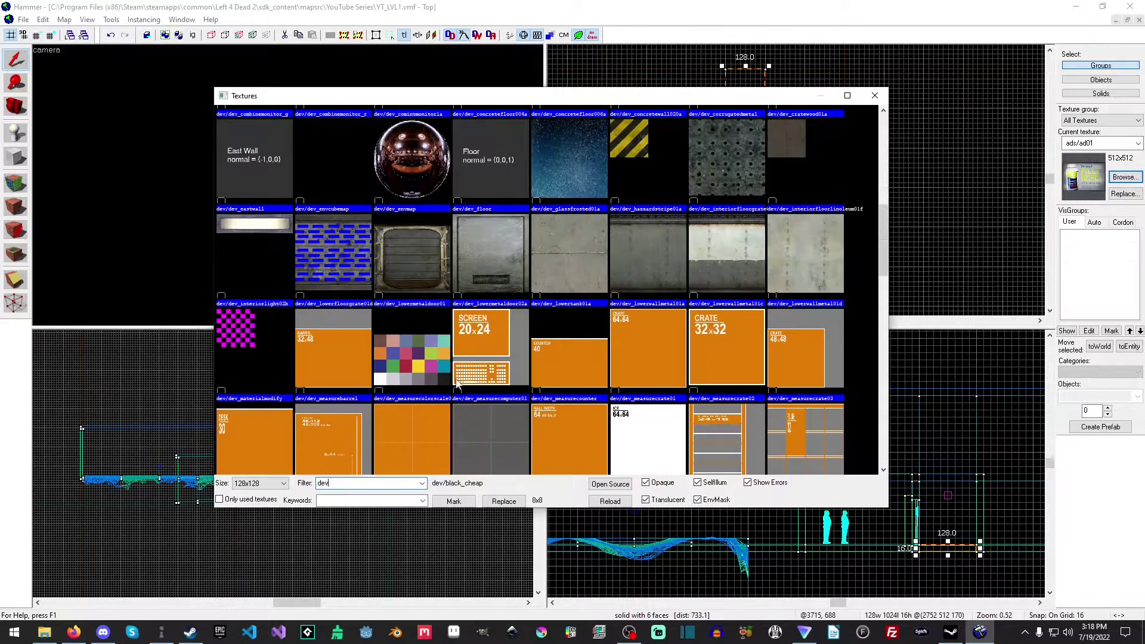
{"action": "scroll", "coordinate": [456, 384], "scroll_direction": "down", "scroll_amount": 1}
{"action": "double_click", "coordinate": [496, 357]}
{"action": "left_click", "coordinate": [16, 159]}
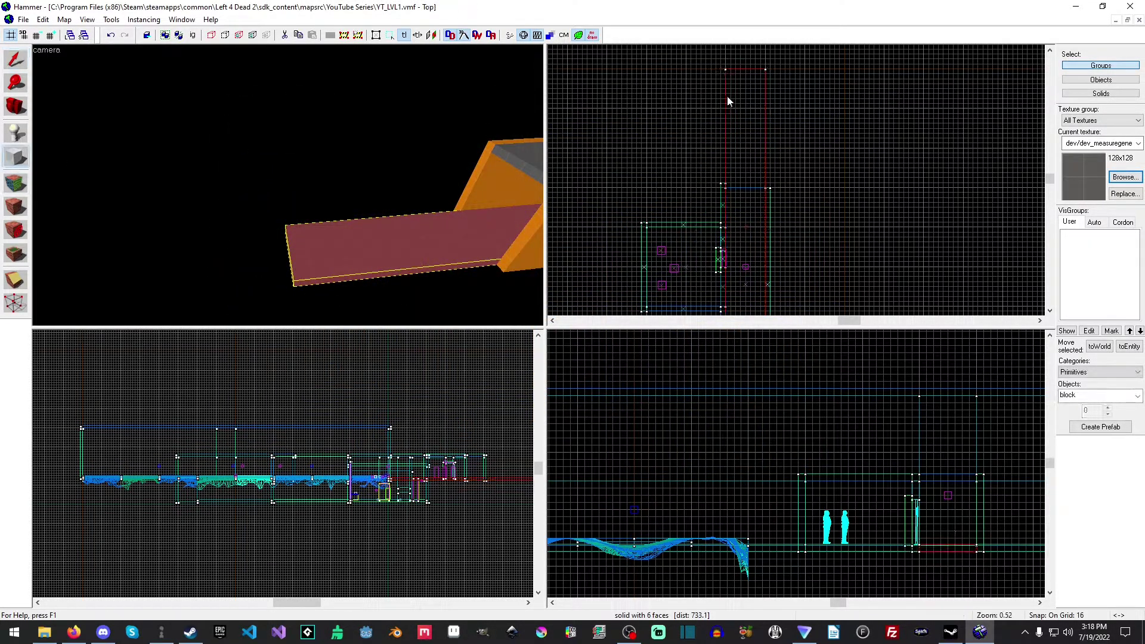
Create a 1152-unit-wide walkway brush beside the corridor.
{"action": "left_click_drag", "start_coordinate": [769, 69], "coordinate": [853, 116]}
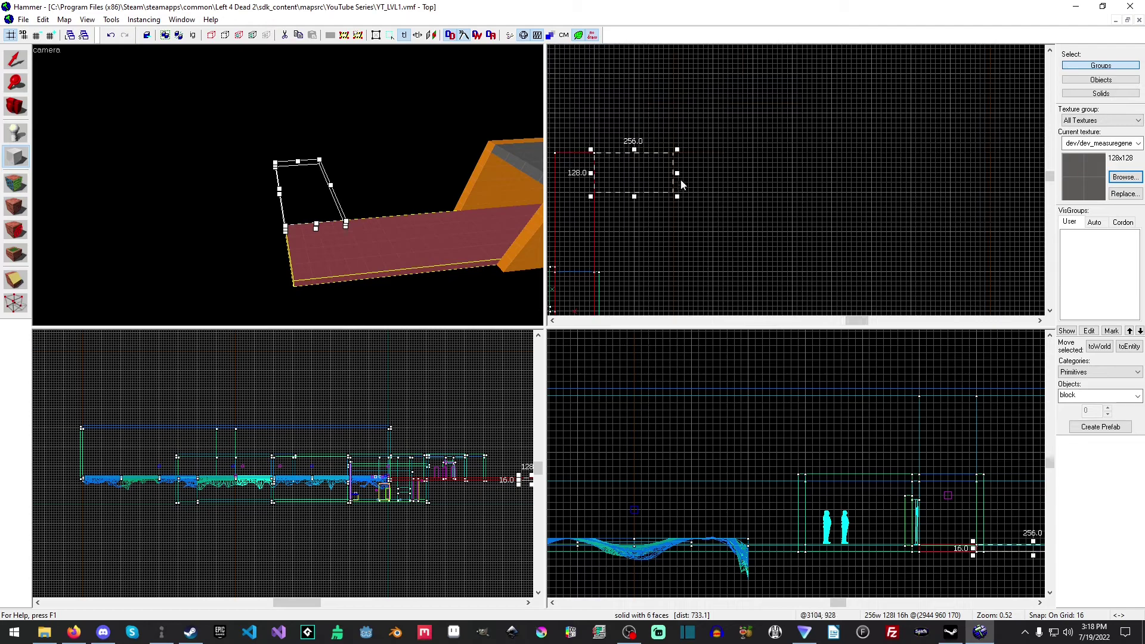
{"action": "left_click_drag", "start_coordinate": [678, 172], "coordinate": [956, 163]}
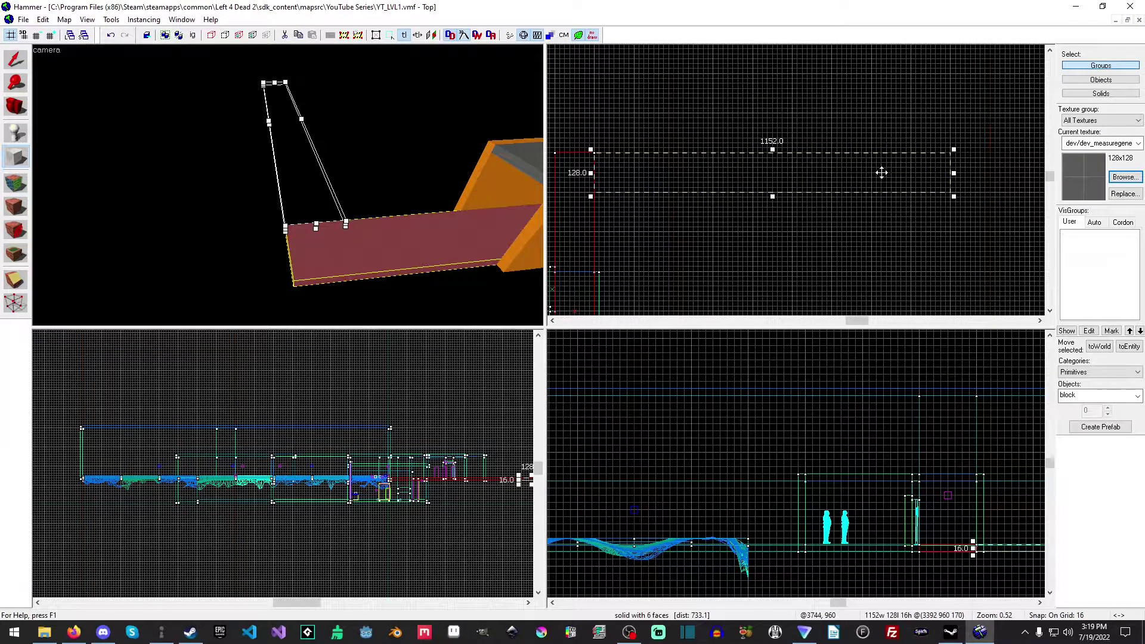
{"action": "key", "text": "Return"}
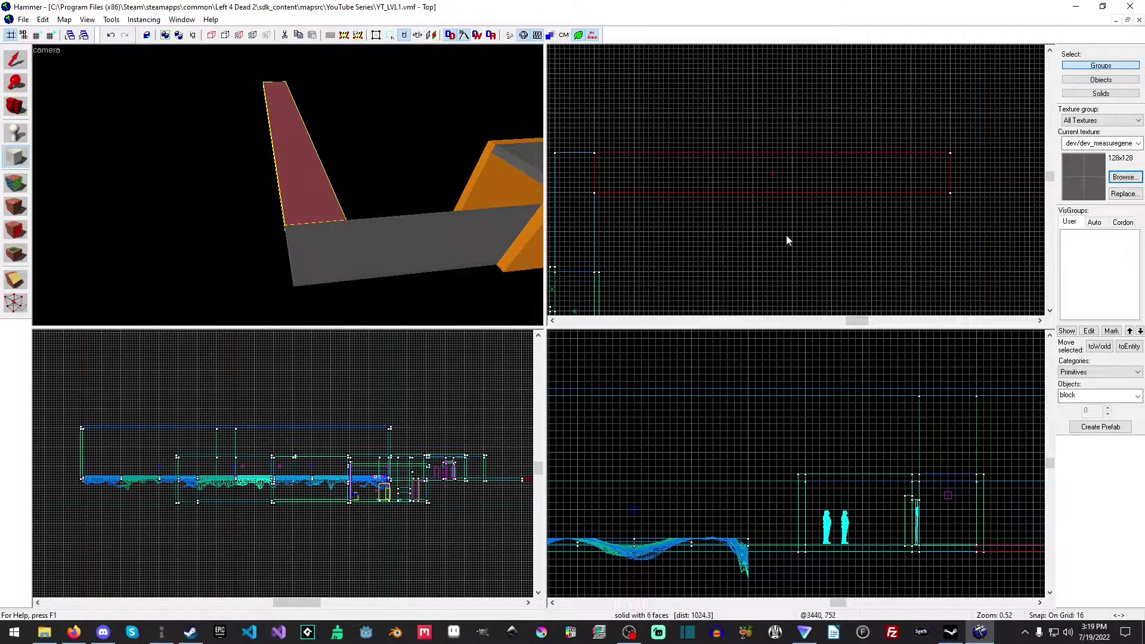
{"action": "key", "text": "z"}
{"action": "key", "text": "s"}
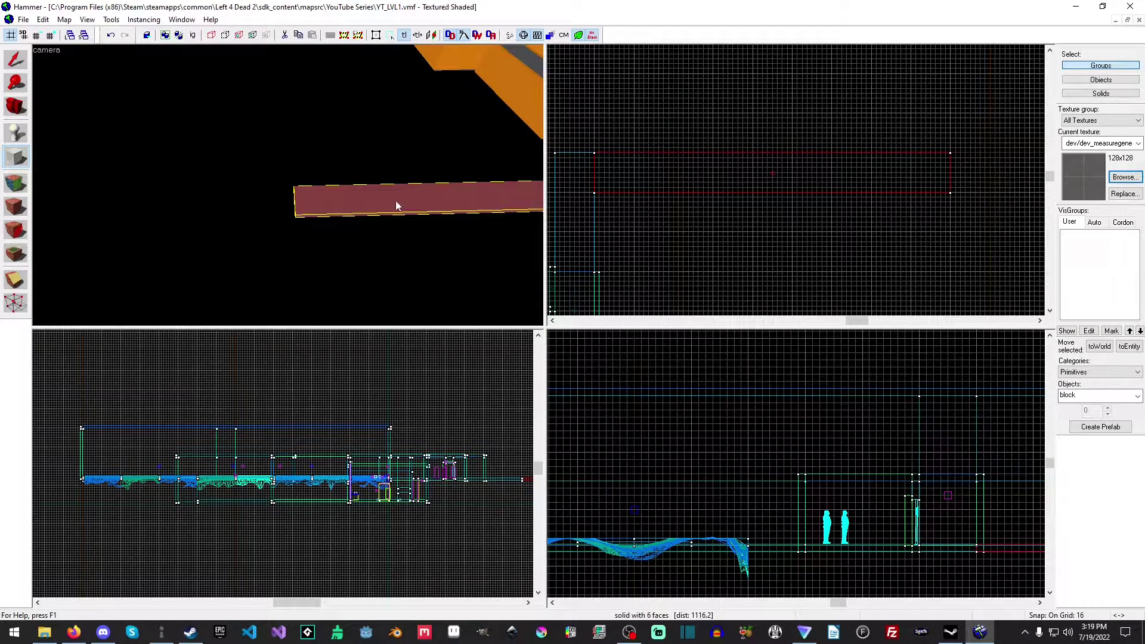
Stretch the thin ledge strip by the building to 1536 units long.
{"action": "left_click", "coordinate": [27, 54]}
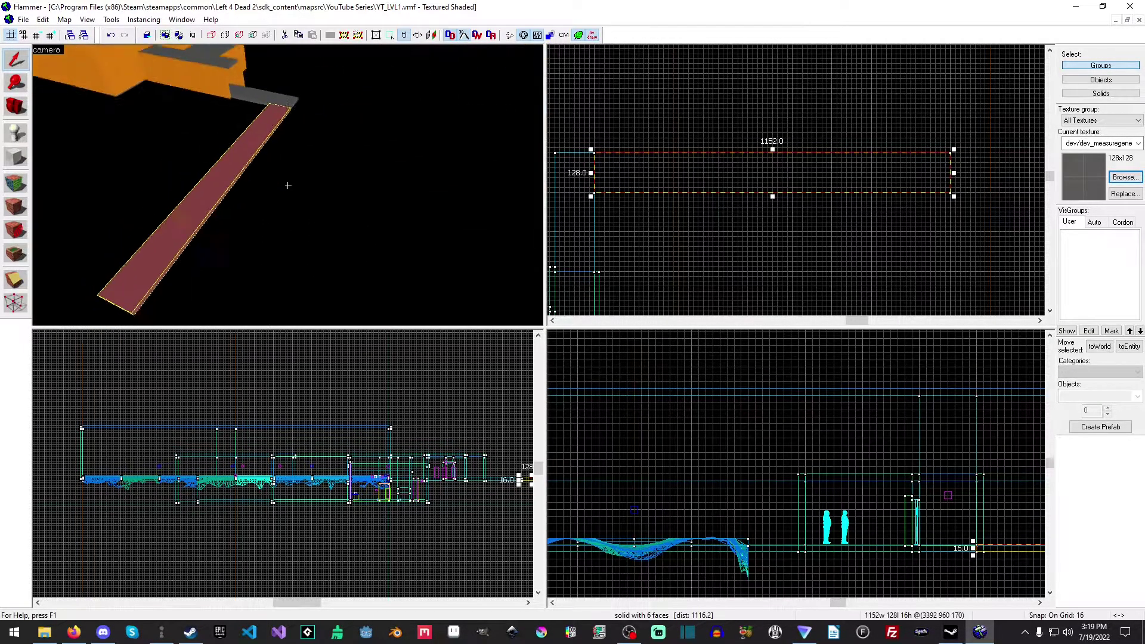
{"action": "left_click", "coordinate": [286, 119]}
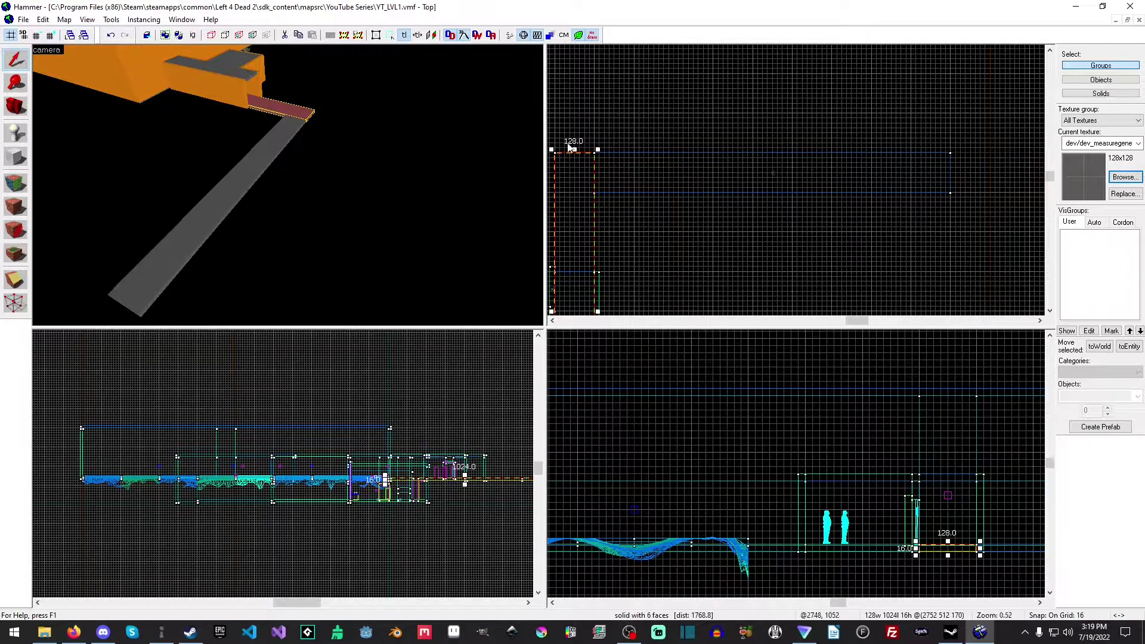
{"action": "left_click_drag", "start_coordinate": [577, 110], "coordinate": [577, 110]}
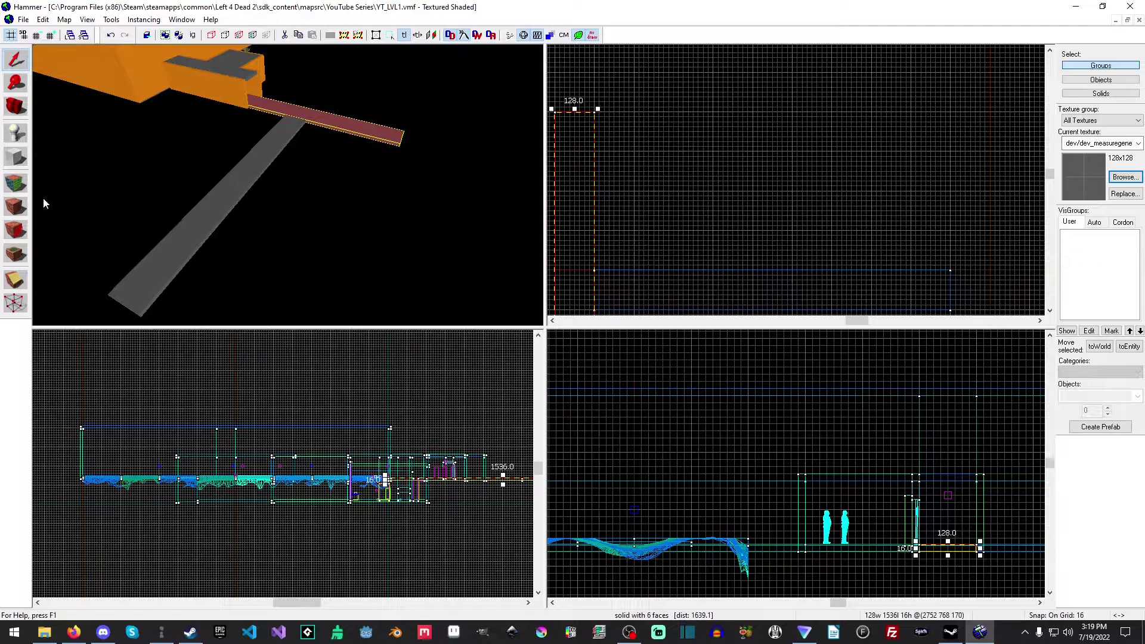
Add a second long walkway brush.
{"action": "left_click", "coordinate": [15, 156]}
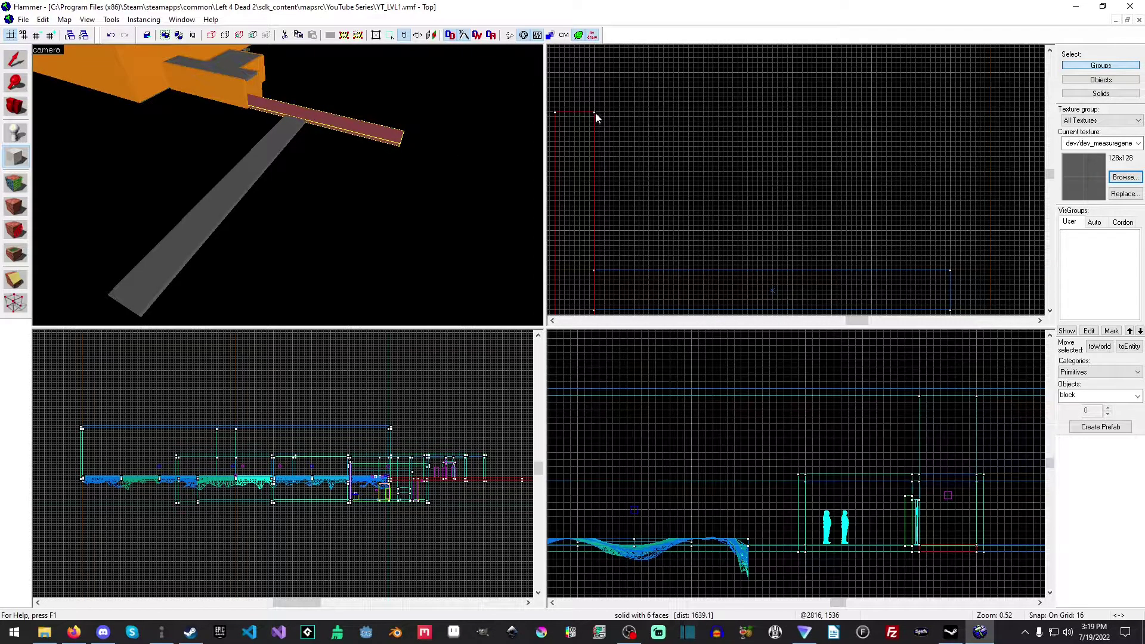
{"action": "left_click_drag", "start_coordinate": [596, 114], "coordinate": [1030, 156]}
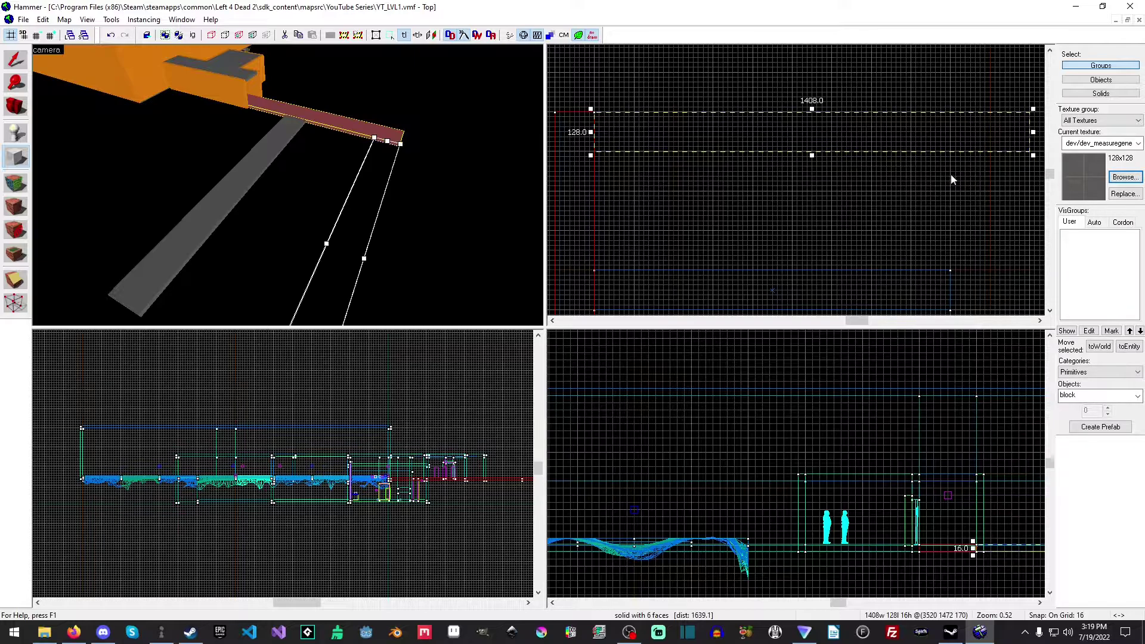
{"action": "key", "text": "Return"}
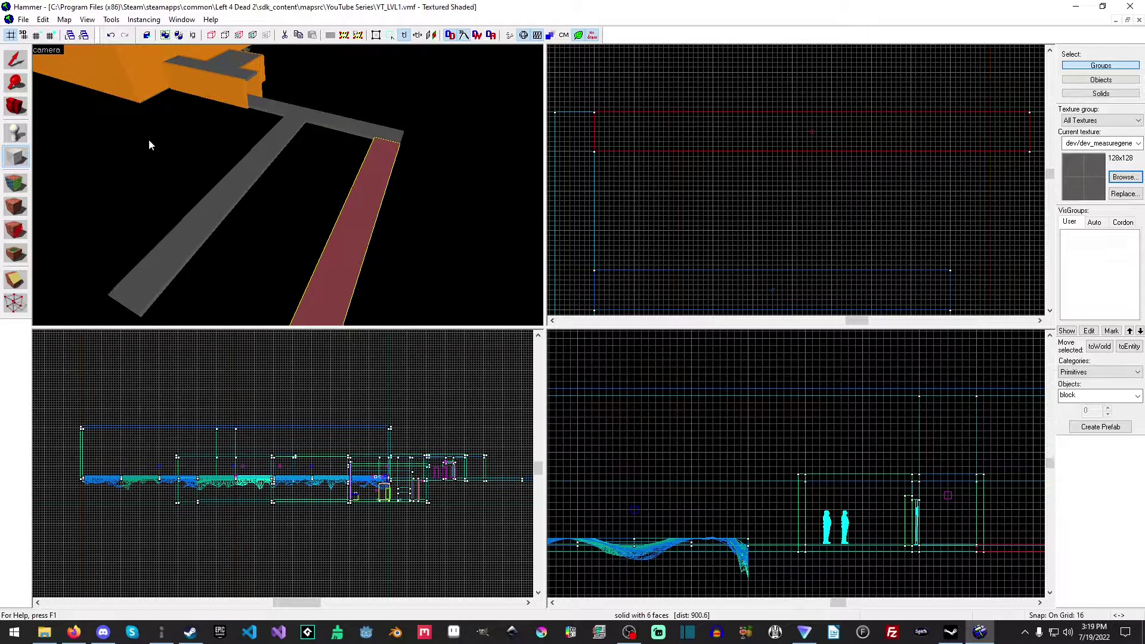
{"action": "left_click_drag", "start_coordinate": [147, 146], "coordinate": [288, 185]}
{"action": "key", "text": "s"}
{"action": "key", "text": "z"}
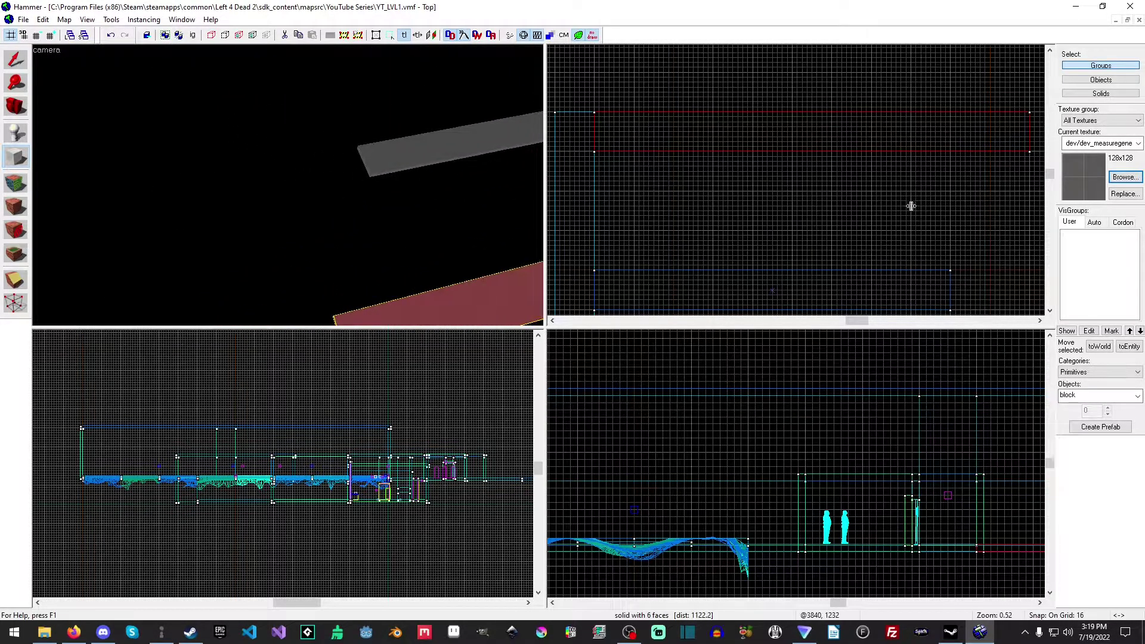
{"action": "middle_click_drag", "start_coordinate": [910, 204], "coordinate": [748, 136]}
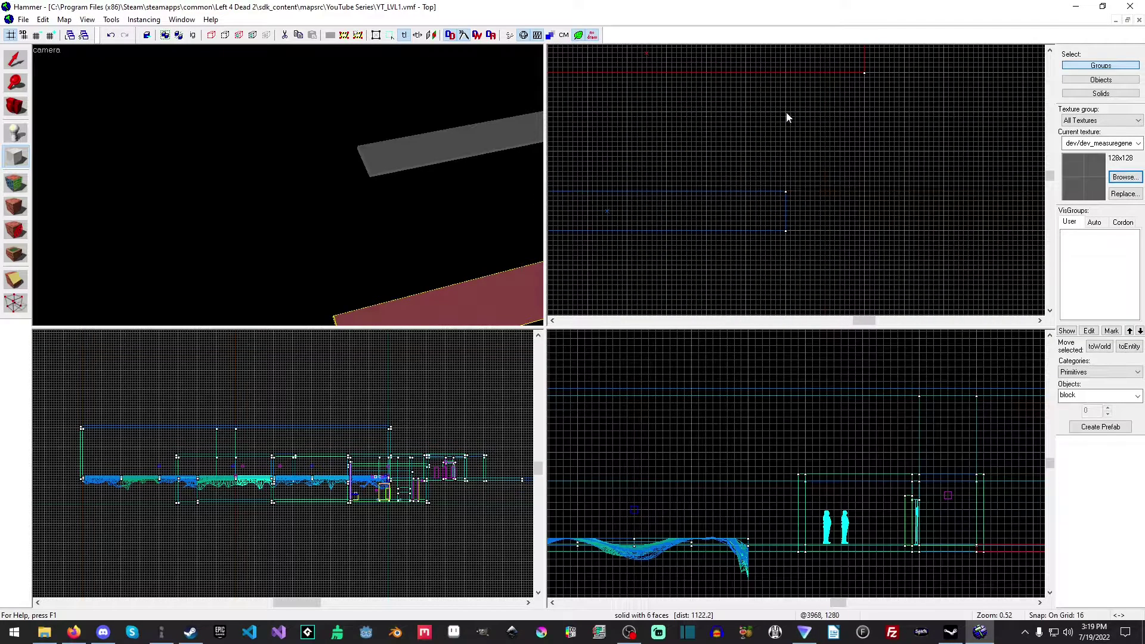
Create a 512 by 640 unit platform brush beyond the walkway.
{"action": "left_click_drag", "start_coordinate": [787, 113], "coordinate": [946, 273]}
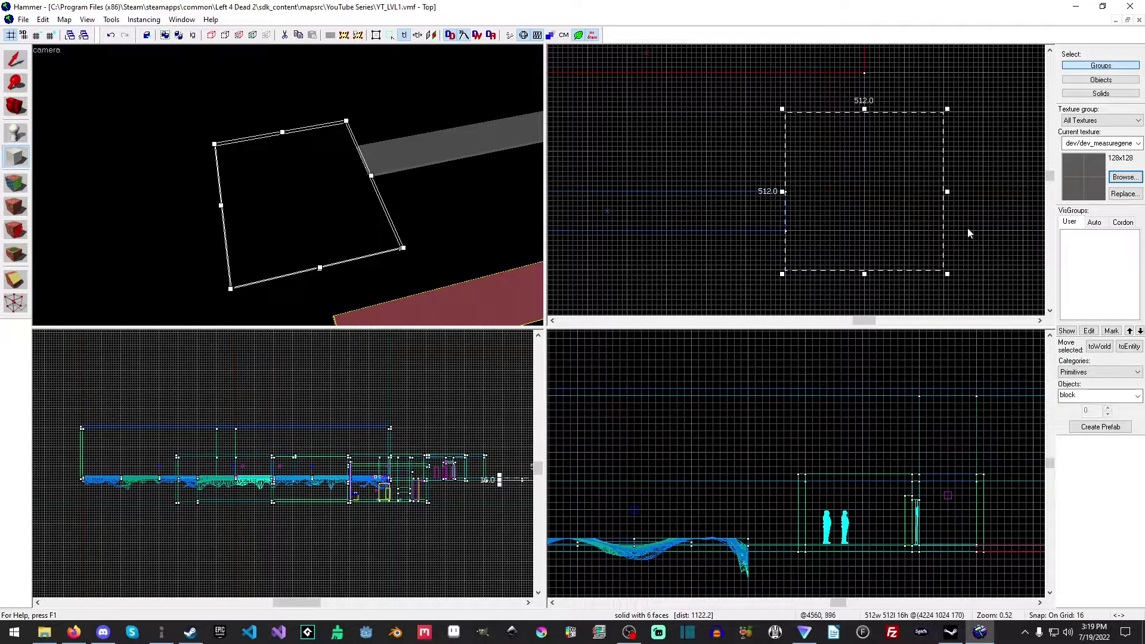
{"action": "middle_click_drag", "start_coordinate": [872, 285], "coordinate": [824, 222]}
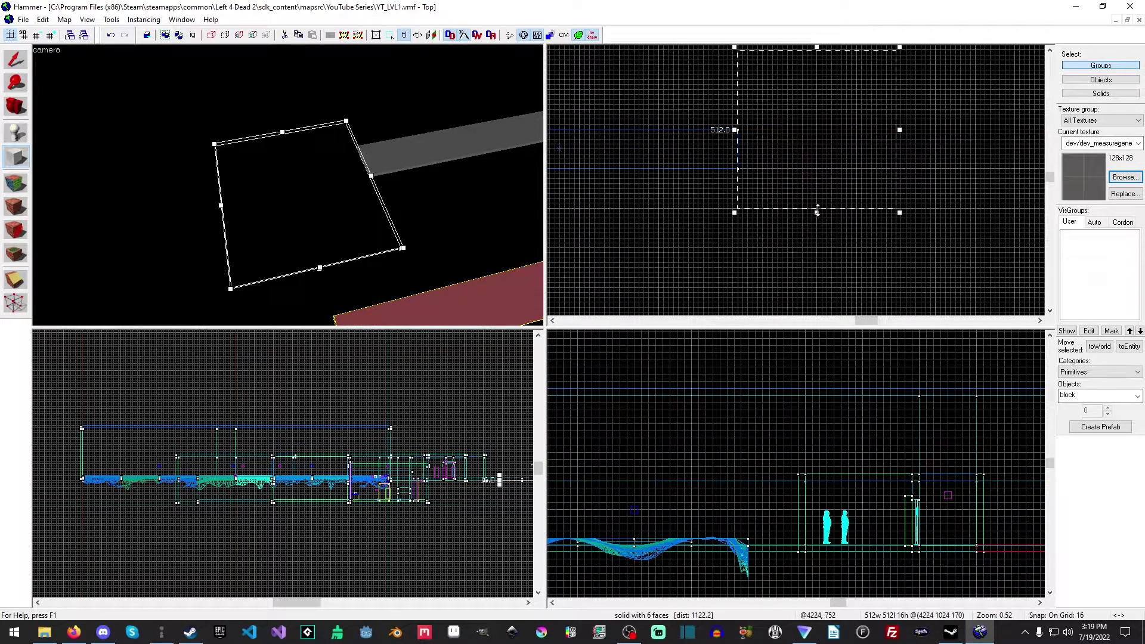
{"action": "left_click_drag", "start_coordinate": [817, 212], "coordinate": [817, 251]}
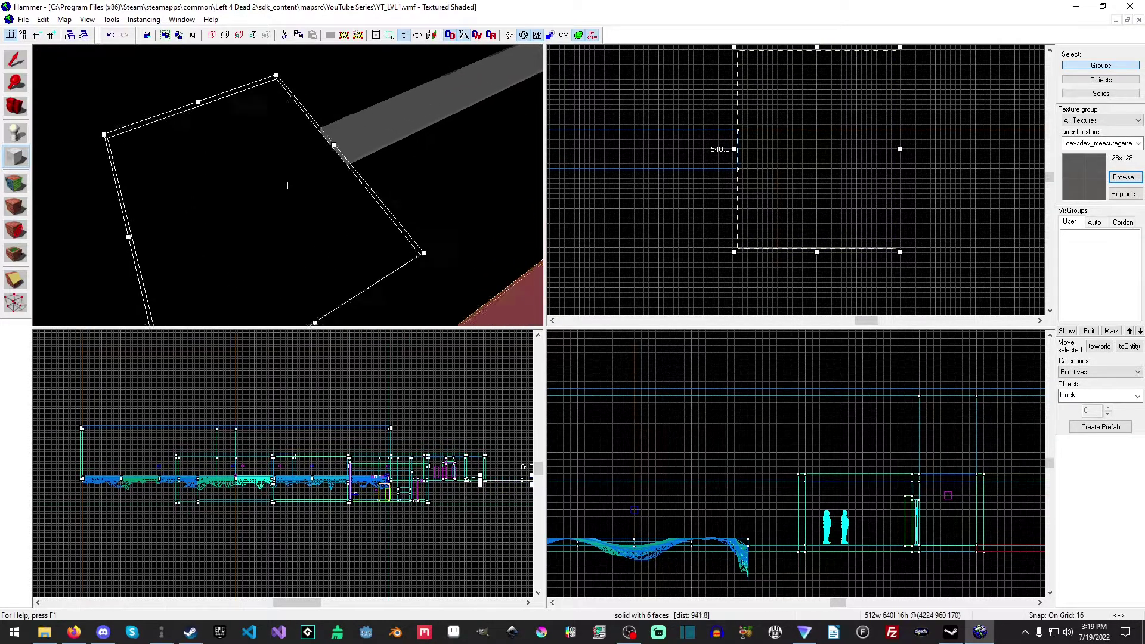
{"action": "key", "text": "z"}
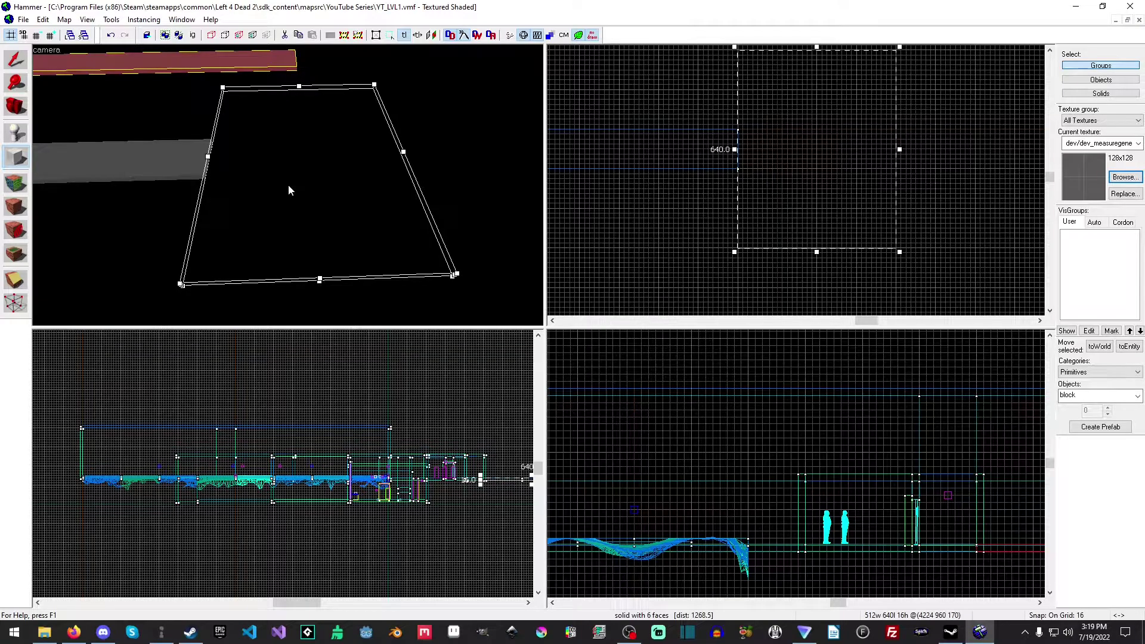
{"action": "key", "text": "Return"}
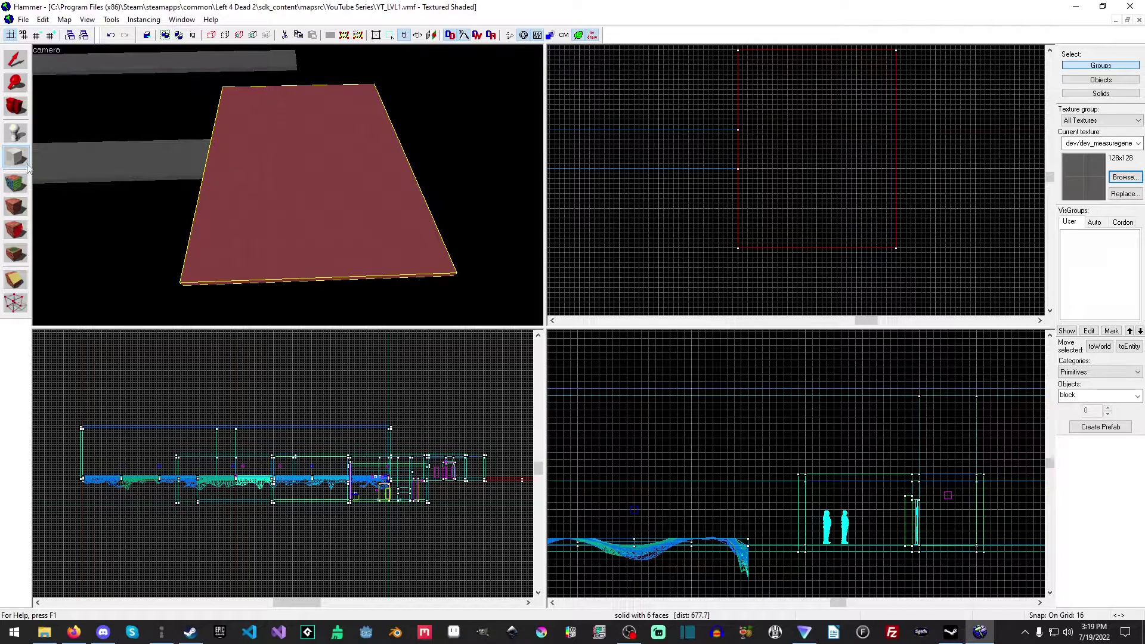
Add a 128 by 256 floor block and a square floor block.
{"action": "middle_click_drag", "start_coordinate": [819, 62], "coordinate": [805, 179]}
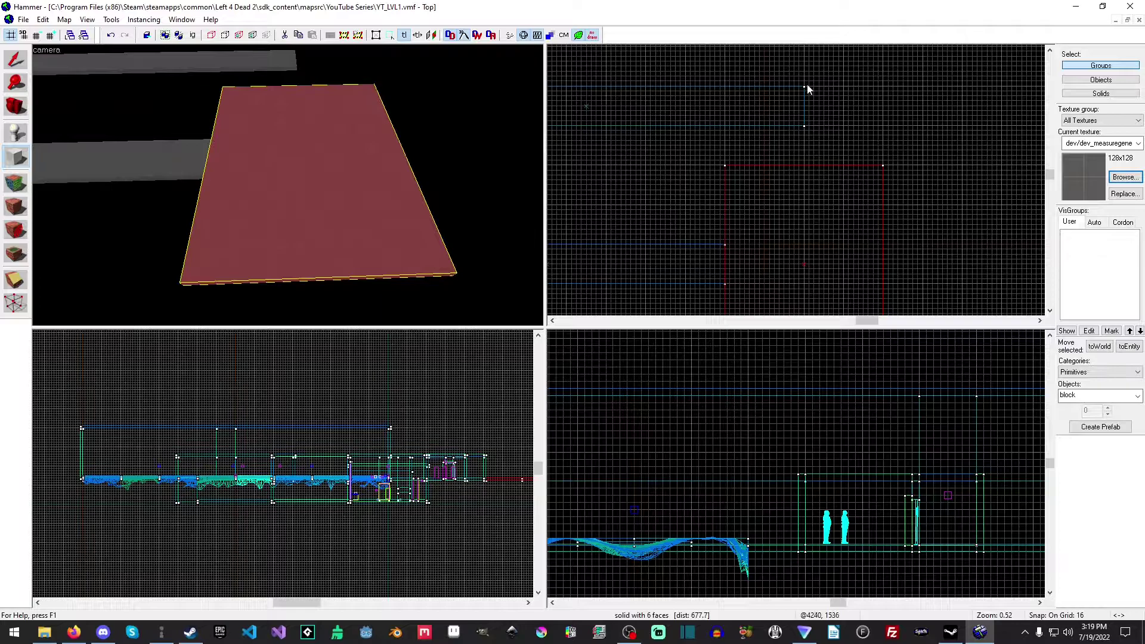
{"action": "left_click_drag", "start_coordinate": [807, 90], "coordinate": [845, 167]}
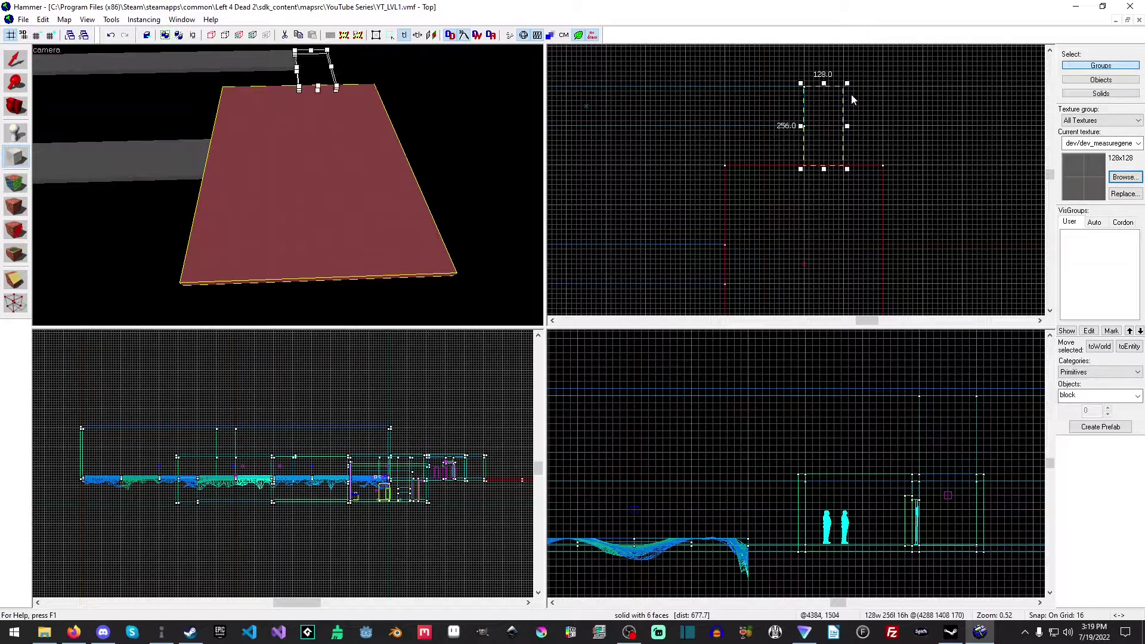
{"action": "key", "text": "Return"}
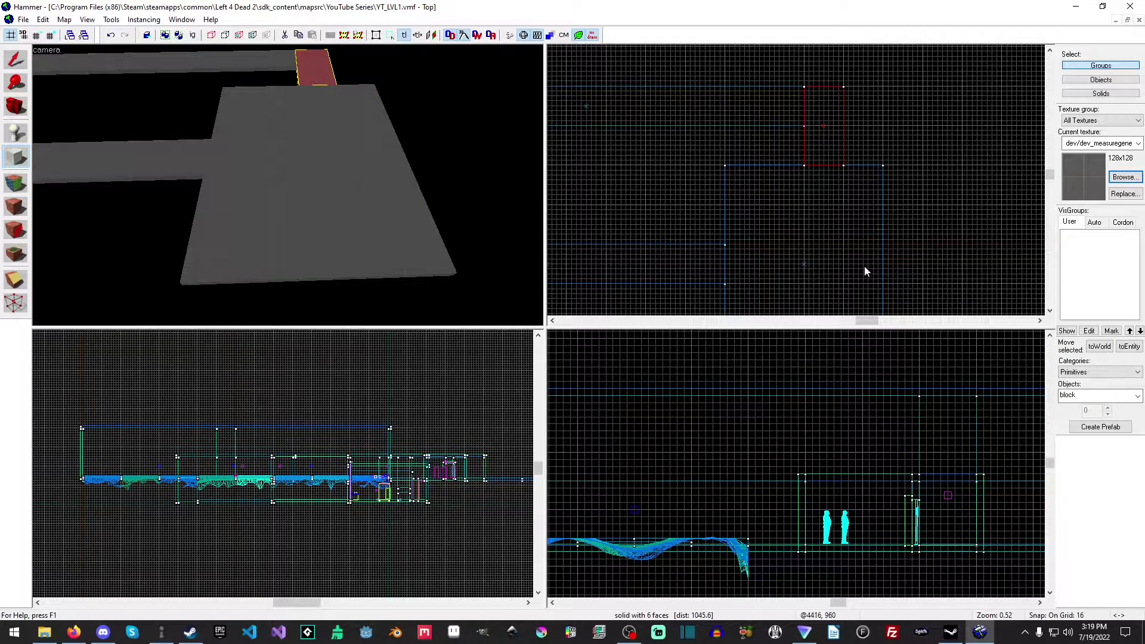
{"action": "key", "text": "Down"}
{"action": "key", "text": "Down"}
{"action": "mouse_move", "coordinate": [741, 177]}
{"action": "left_mouse_down"}
{"action": "mouse_move", "coordinate": [793, 230]}
{"action": "mouse_move", "coordinate": [788, 265]}
{"action": "left_mouse_up"}
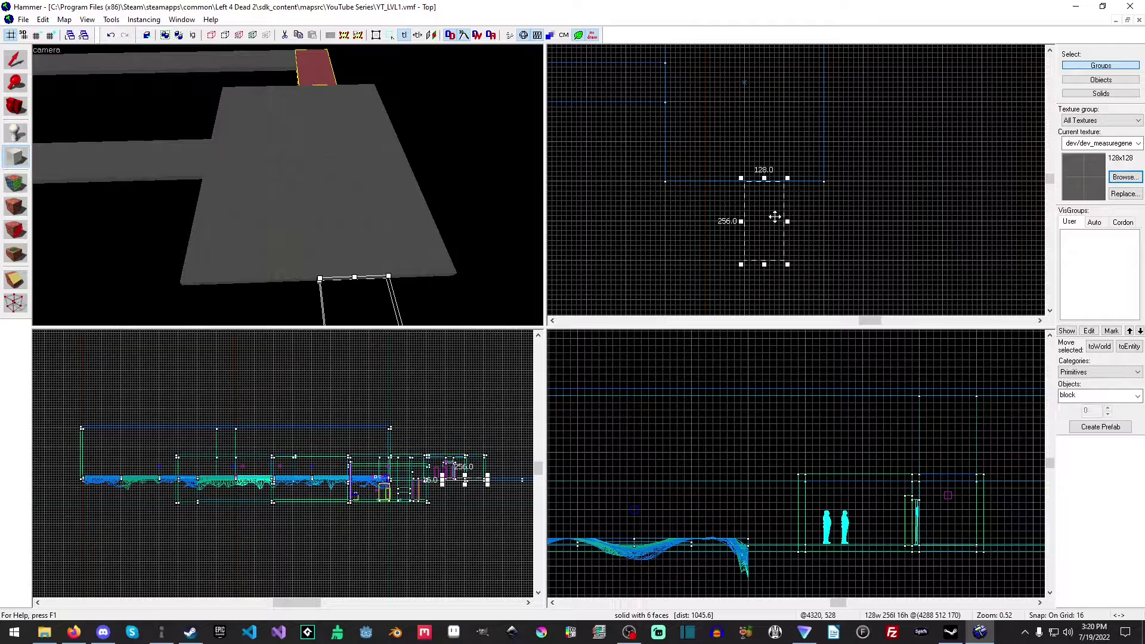
{"action": "key", "text": "Return"}
{"action": "scroll", "coordinate": [775, 214], "scroll_direction": "down", "scroll_amount": 2}
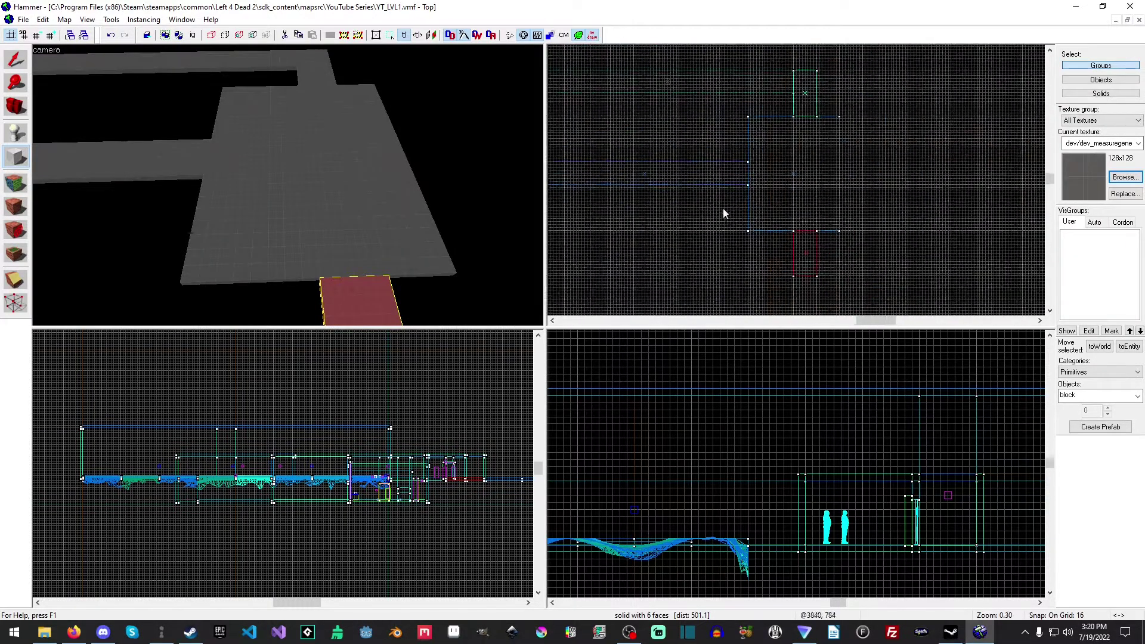
{"action": "scroll", "coordinate": [730, 148], "scroll_direction": "down", "scroll_amount": 2}
{"action": "scroll", "coordinate": [732, 147], "scroll_direction": "up", "scroll_amount": 2}
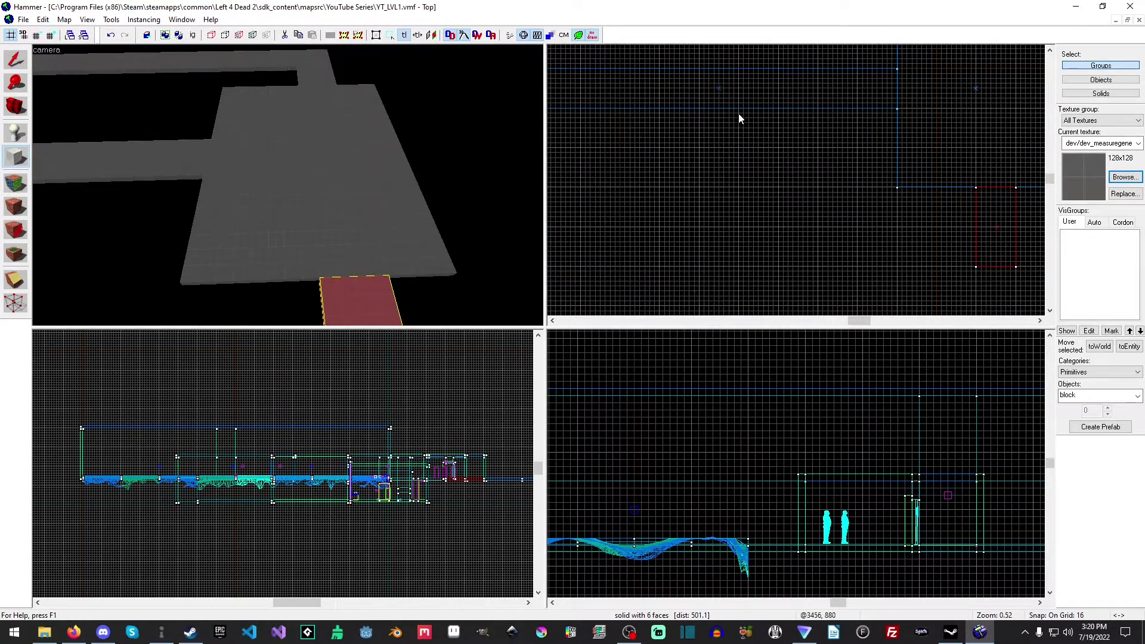
Add a long narrow corridor floor and an 896 by 128 floor strip.
{"action": "mouse_move", "coordinate": [735, 106]}
{"action": "left_mouse_down"}
{"action": "mouse_move", "coordinate": [781, 246]}
{"action": "mouse_move", "coordinate": [757, 269]}
{"action": "left_mouse_up"}
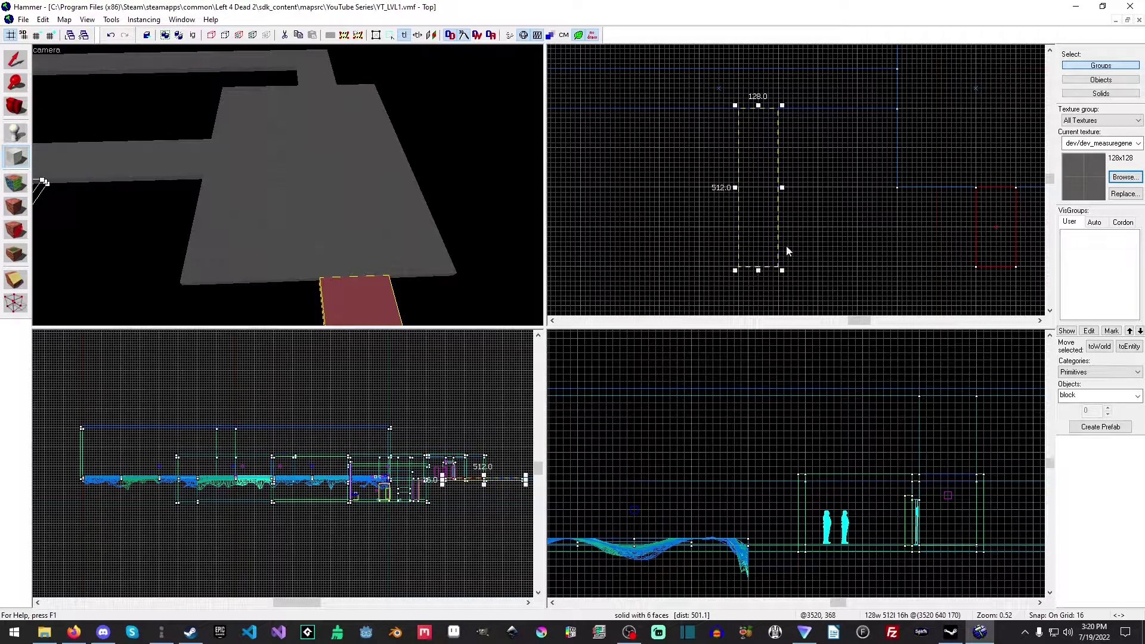
{"action": "key", "text": "Return"}
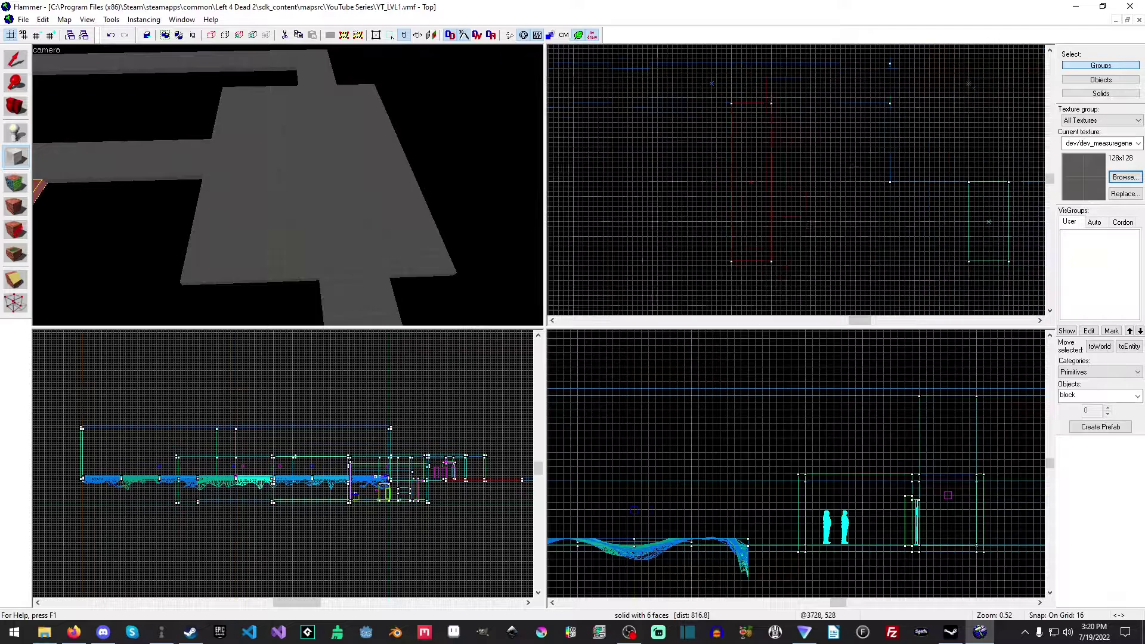
{"action": "middle_click_drag", "start_coordinate": [796, 217], "coordinate": [681, 231]}
{"action": "left_click_drag", "start_coordinate": [655, 247], "coordinate": [931, 214]}
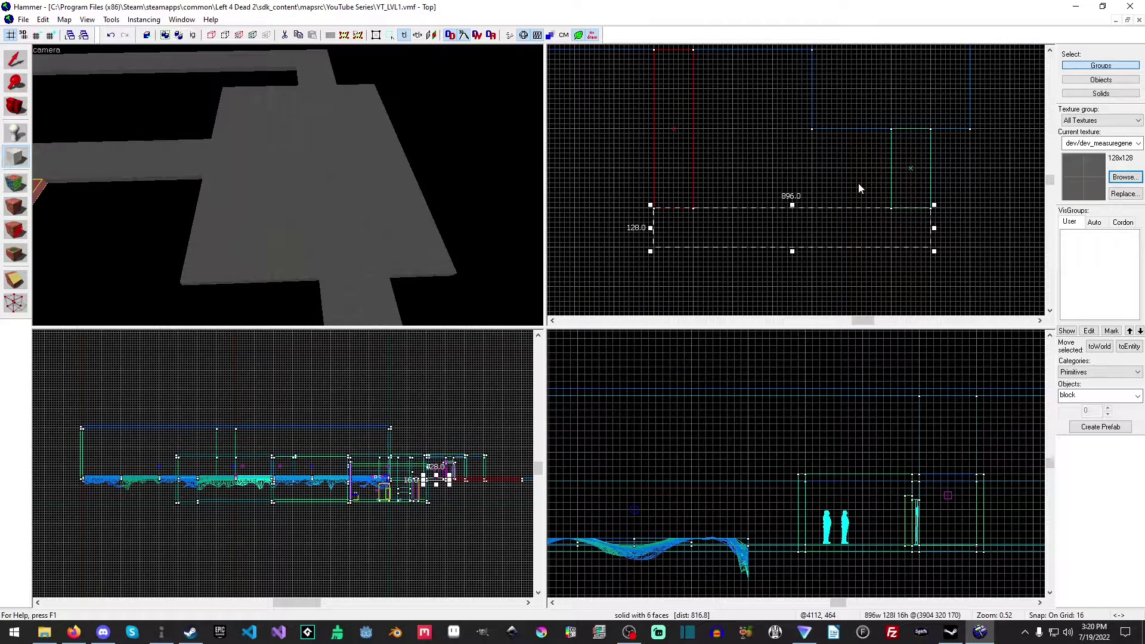
{"action": "key", "text": "Return"}
{"action": "key", "text": "z"}
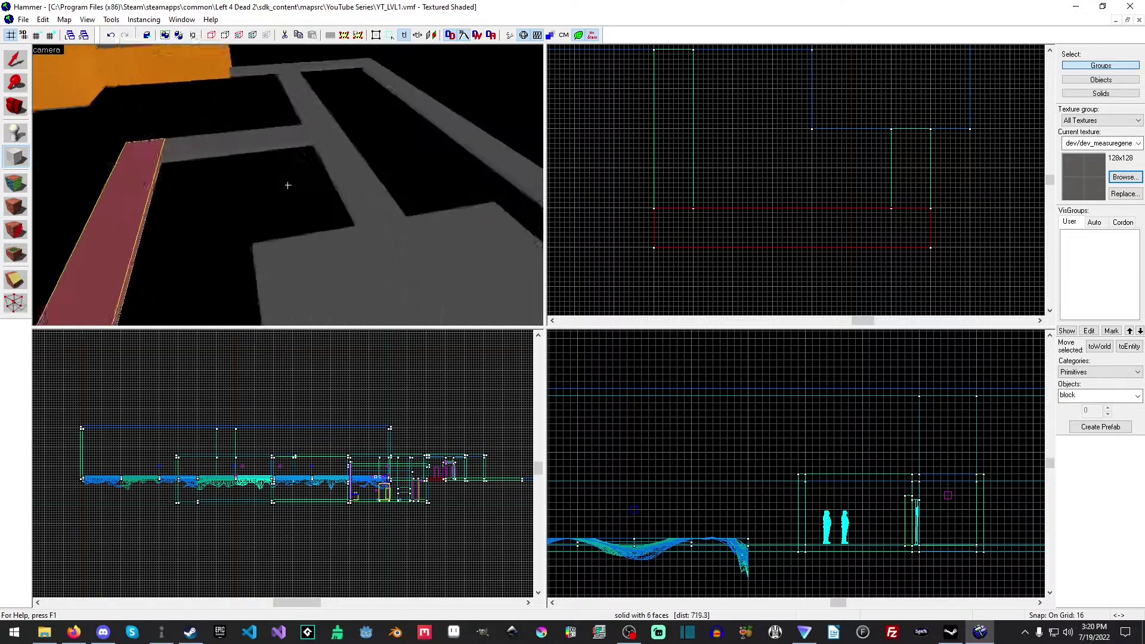
{"action": "key", "text": "s"}
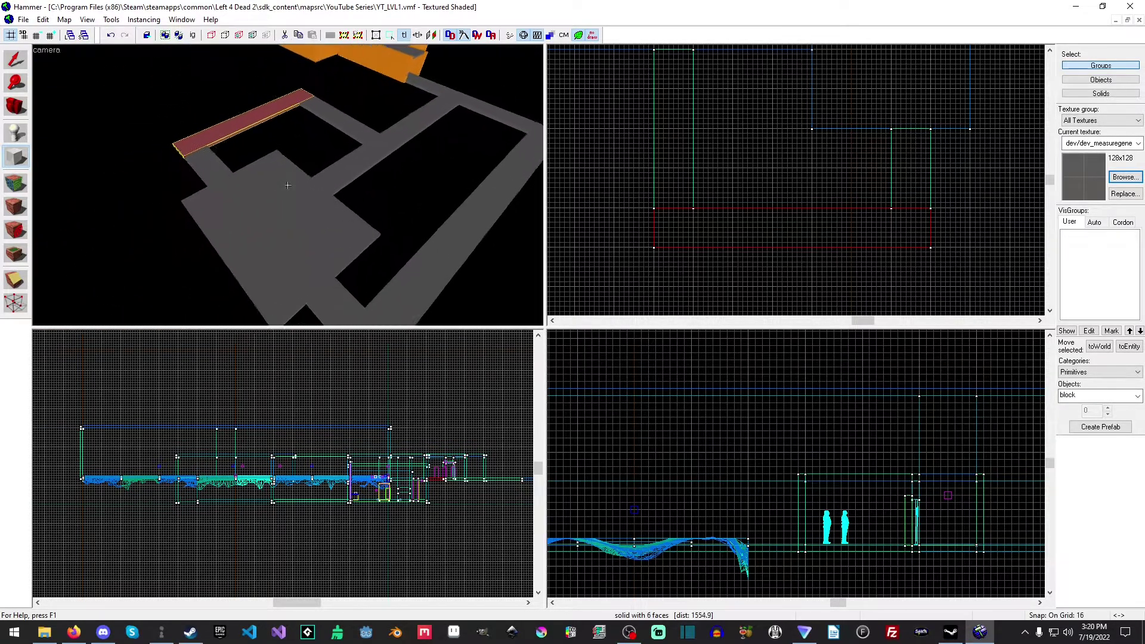
{"action": "key", "text": "w"}
{"action": "key", "text": "z"}
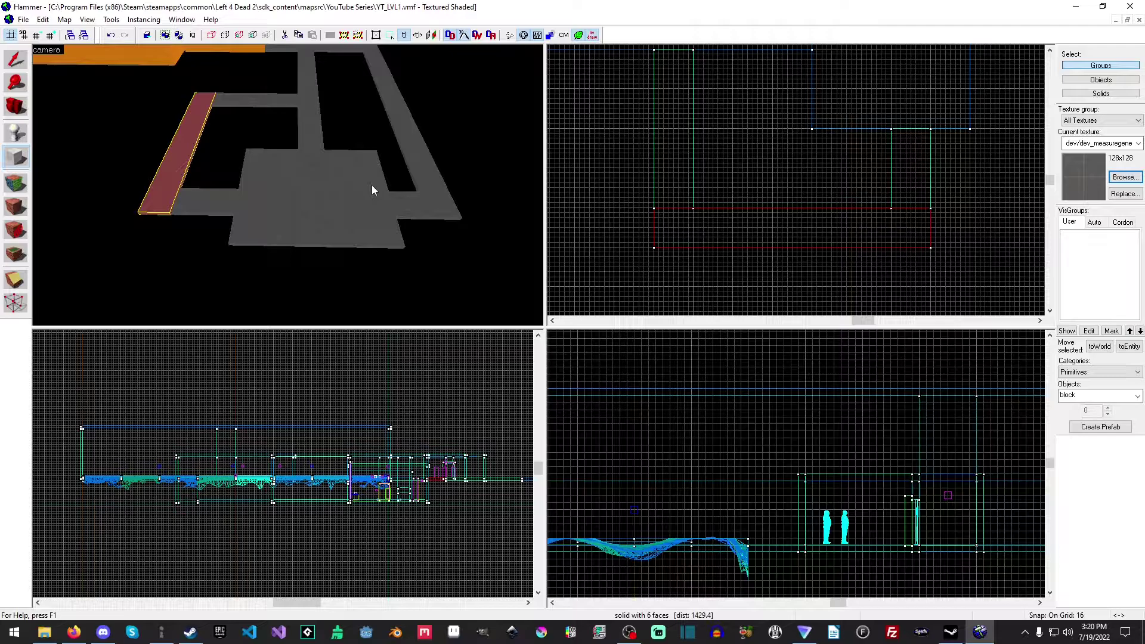
Set orange dev_measuregeneric01 as the texture for new brushes.
{"action": "left_click", "coordinate": [1125, 177]}
{"action": "double_click", "coordinate": [376, 144]}
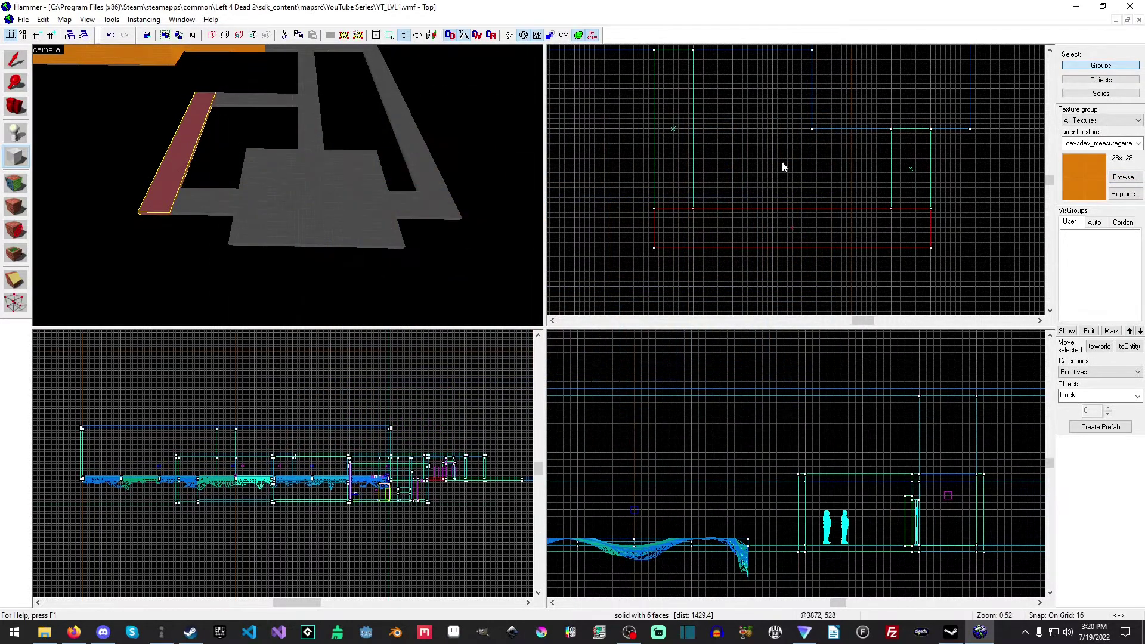
{"action": "mouse_move", "coordinate": [910, 96]}
{"action": "middle_mouse_down"}
{"action": "mouse_move", "coordinate": [751, 296]}
{"action": "mouse_move", "coordinate": [869, 178]}
{"action": "middle_mouse_up"}
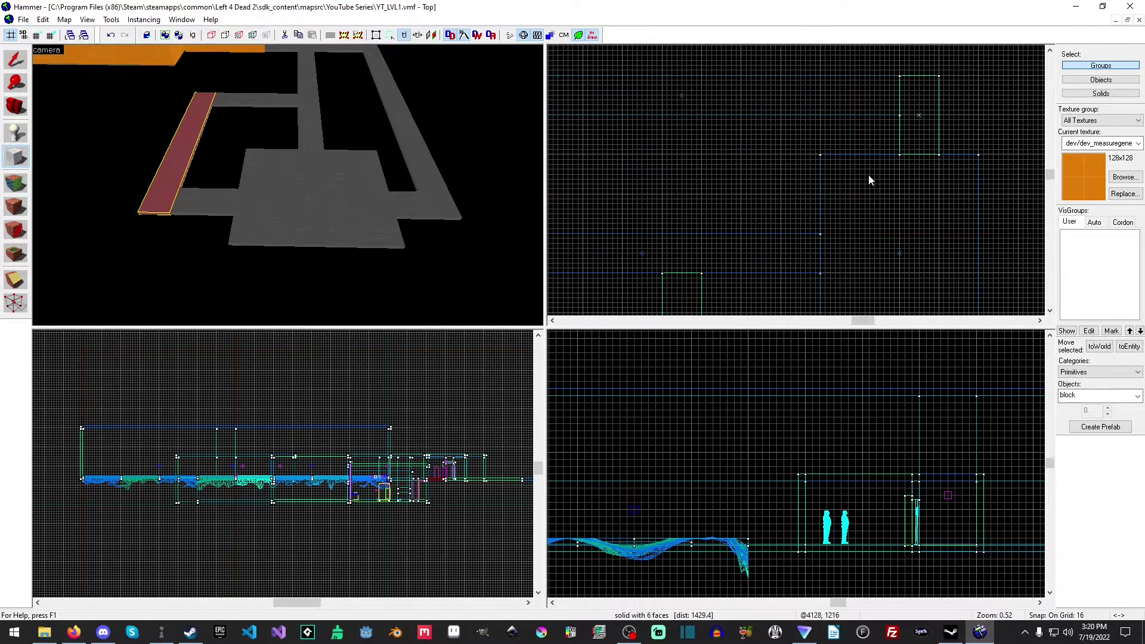
{"action": "left_click", "coordinate": [16, 58]}
{"action": "scroll", "coordinate": [269, 134], "scroll_direction": "down", "scroll_amount": 3}
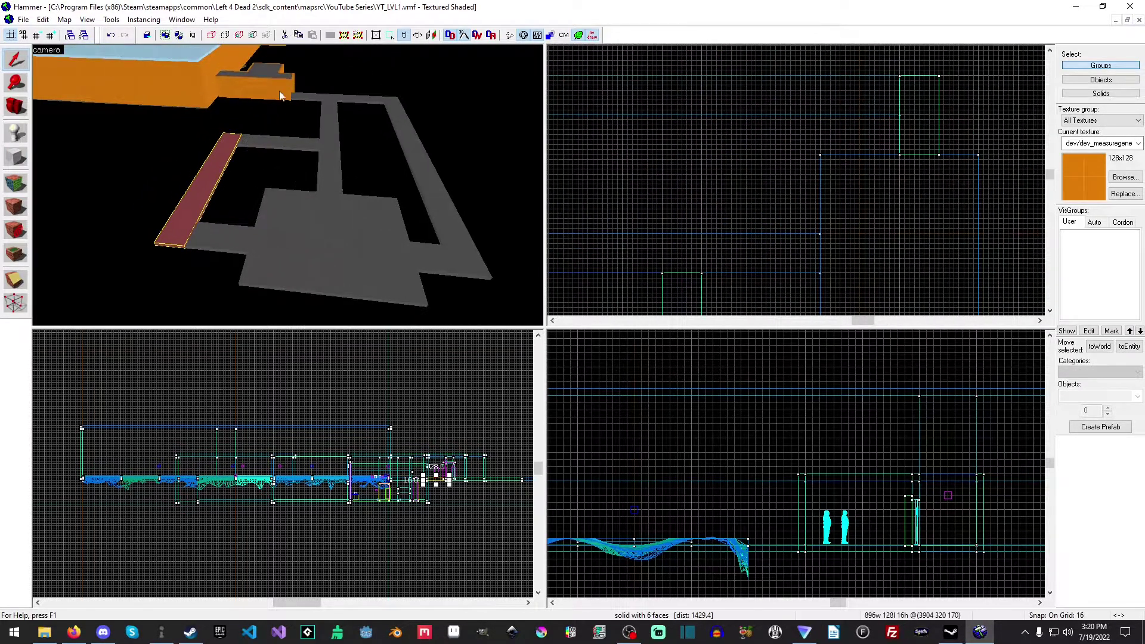
{"action": "left_click", "coordinate": [279, 94]}
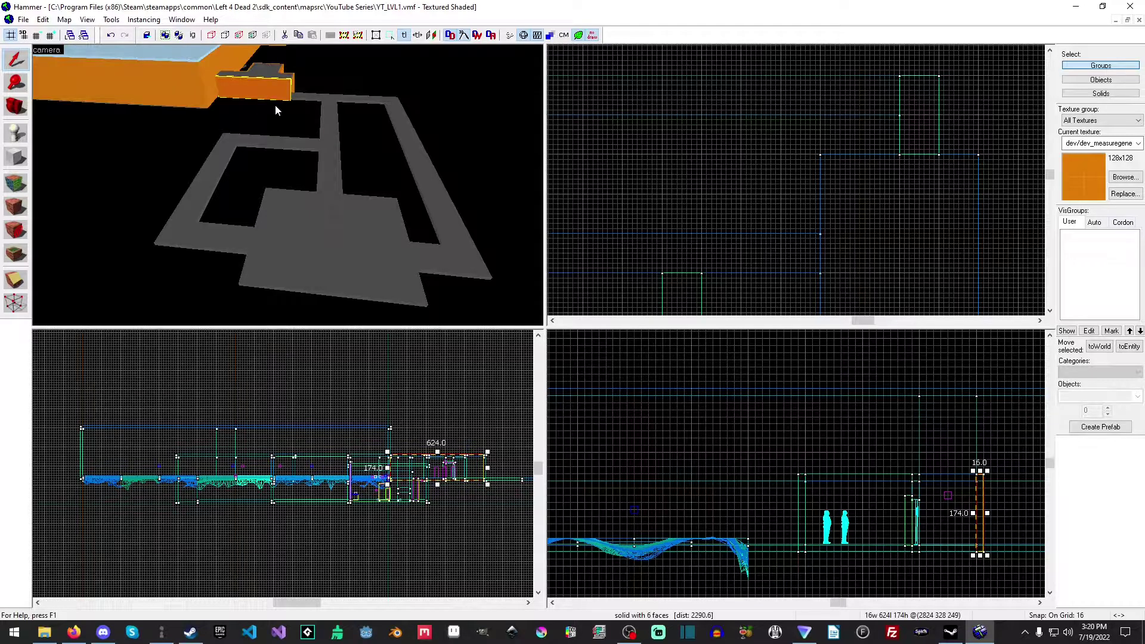
{"action": "left_click", "coordinate": [284, 129]}
{"action": "left_click", "coordinate": [16, 156]}
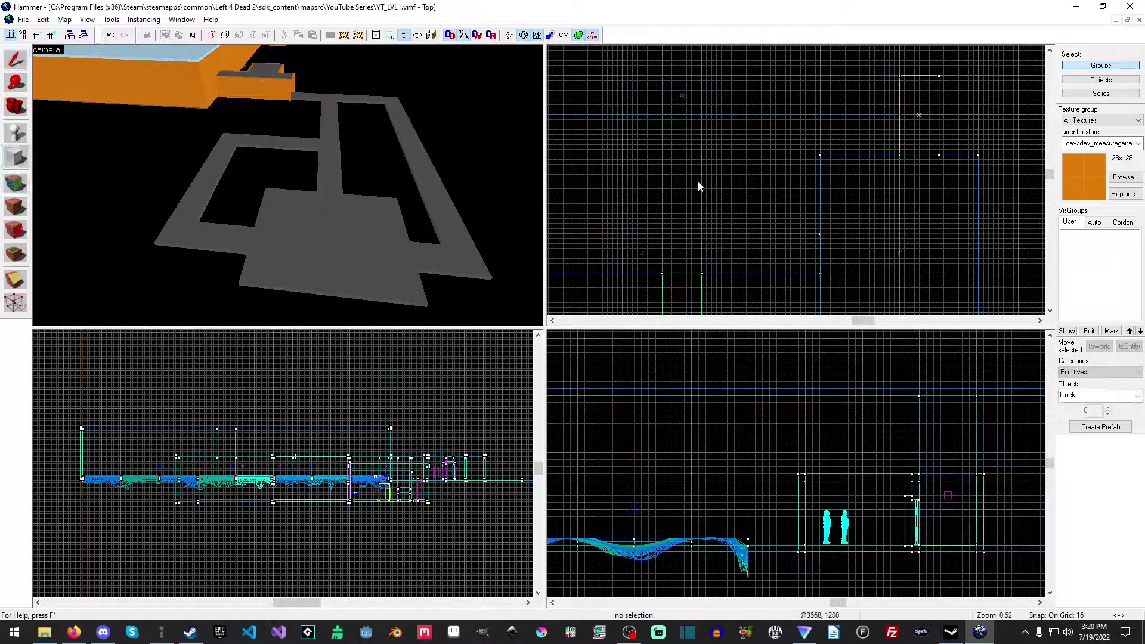
{"action": "scroll", "coordinate": [700, 186], "scroll_direction": "up", "scroll_amount": 1}
{"action": "scroll", "coordinate": [733, 187], "scroll_direction": "up", "scroll_amount": 1}
{"action": "scroll", "coordinate": [713, 191], "scroll_direction": "up", "scroll_amount": 1}
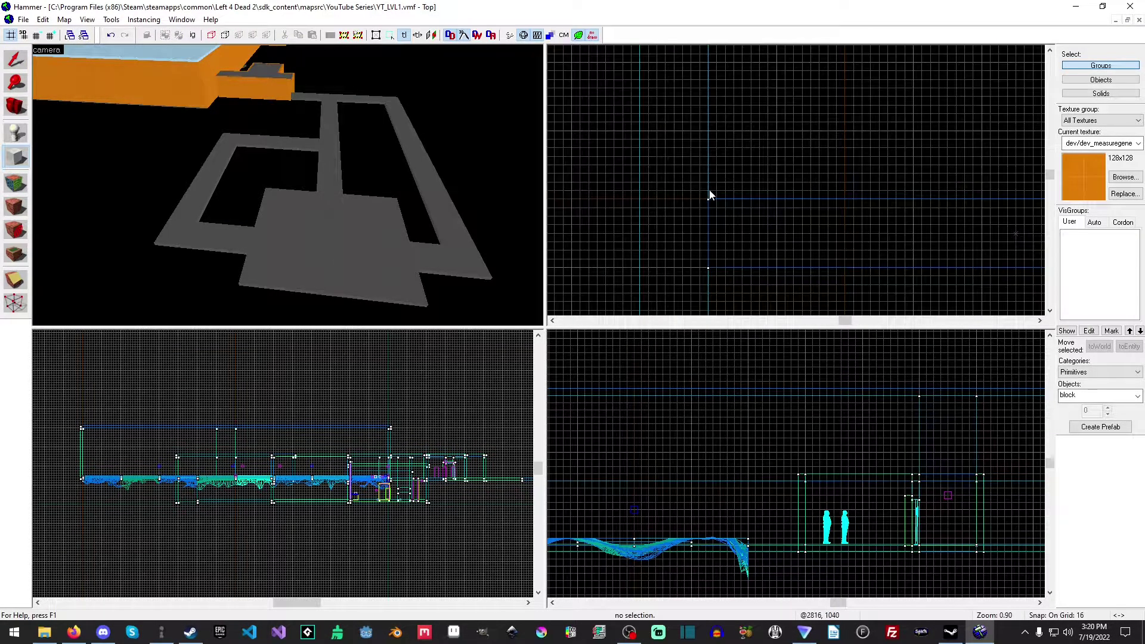
Add orange walls: a 1152-unit wall, a 16 by 256 wall, and a 512-long wall.
{"action": "mouse_move", "coordinate": [710, 195]}
{"action": "left_mouse_down"}
{"action": "mouse_move", "coordinate": [955, 198]}
{"action": "mouse_move", "coordinate": [981, 186]}
{"action": "left_mouse_up"}
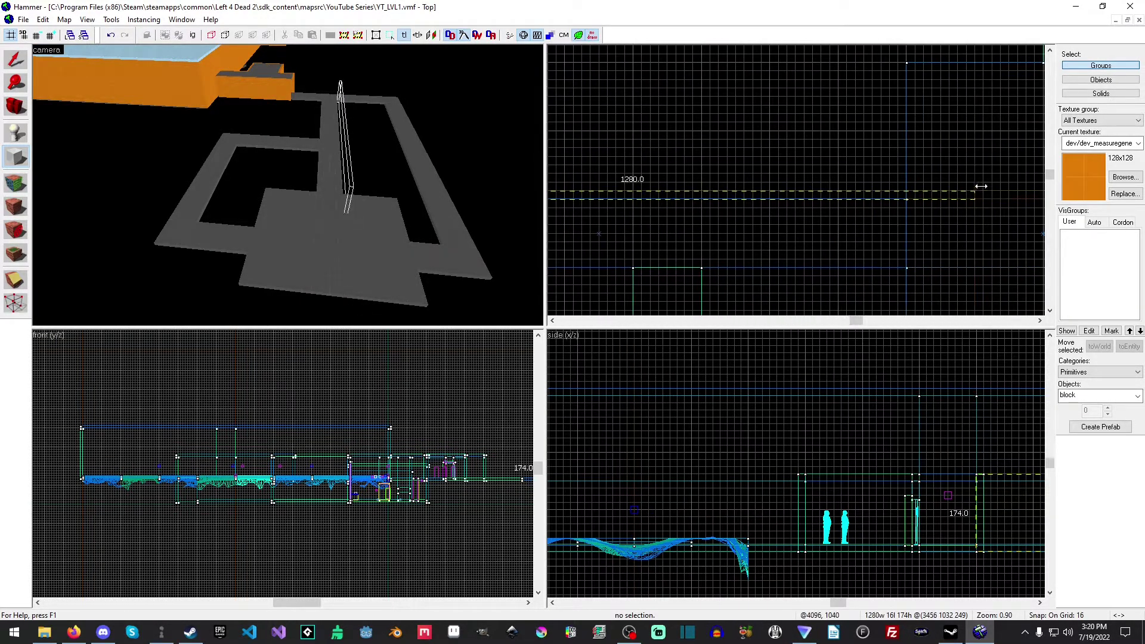
{"action": "left_click_drag", "start_coordinate": [981, 186], "coordinate": [892, 195]}
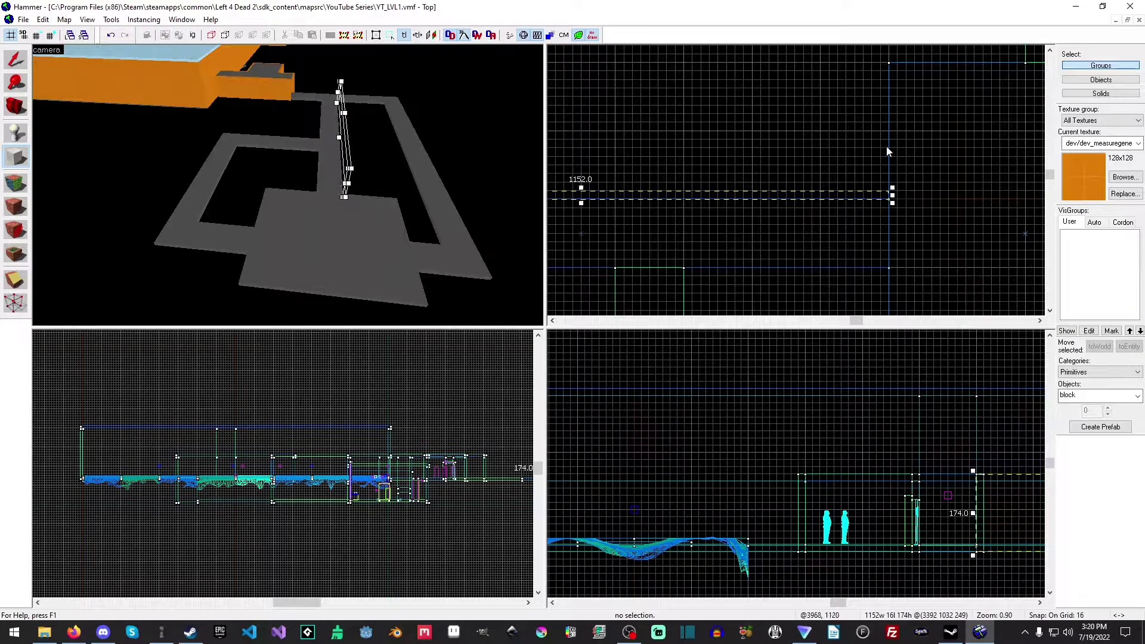
{"action": "key", "text": "Return"}
{"action": "middle_click_drag", "start_coordinate": [924, 144], "coordinate": [780, 215]}
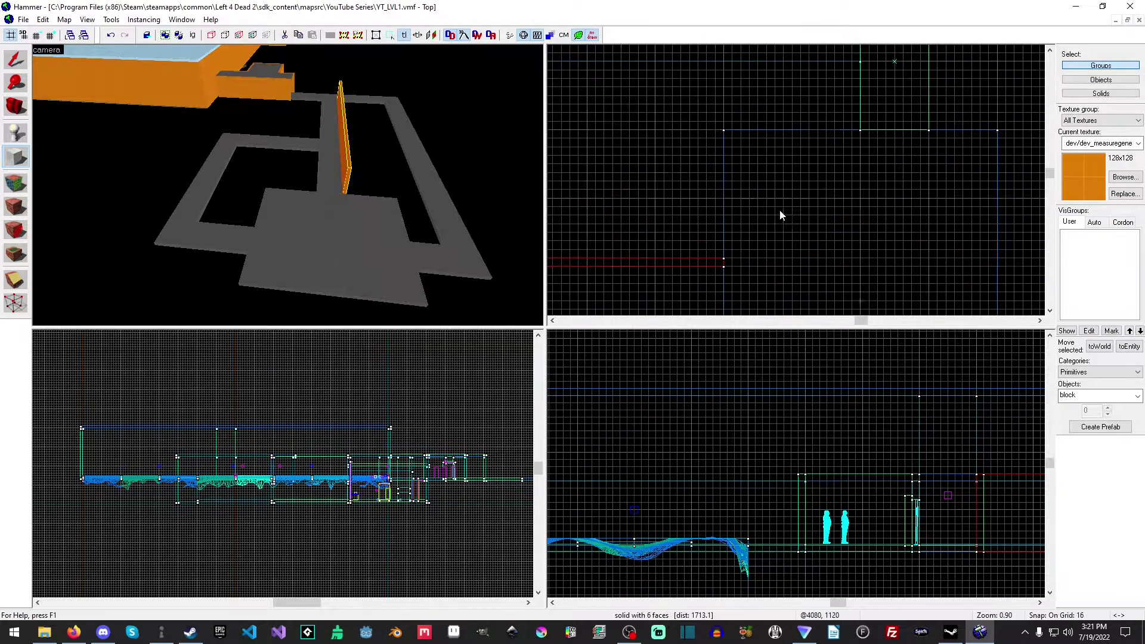
{"action": "left_click_drag", "start_coordinate": [716, 117], "coordinate": [726, 262]}
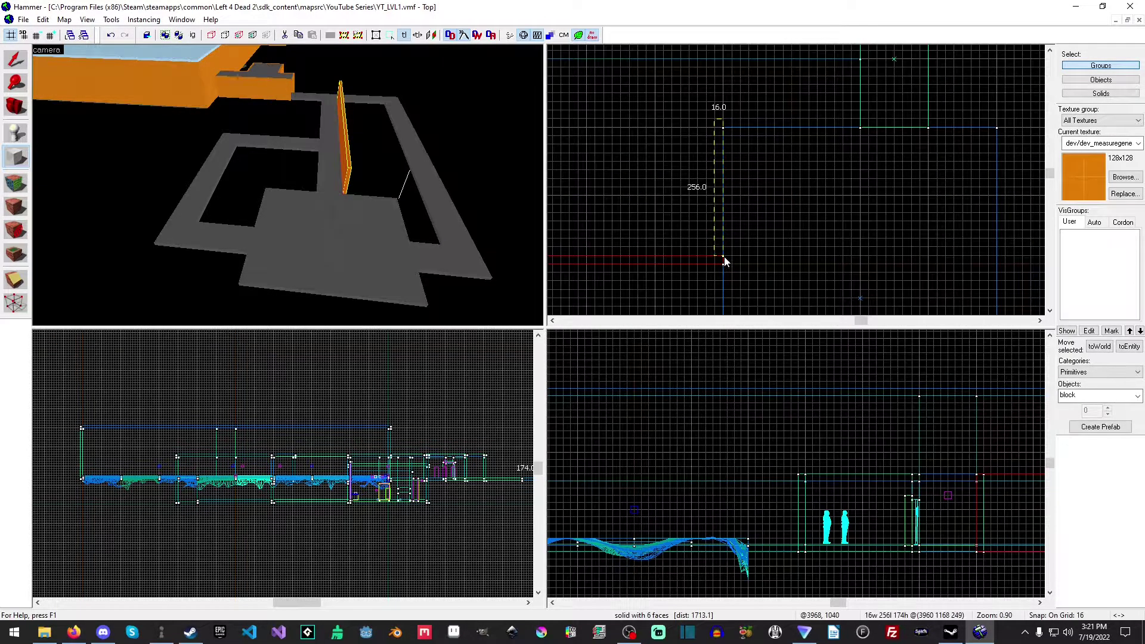
{"action": "key", "text": "Return"}
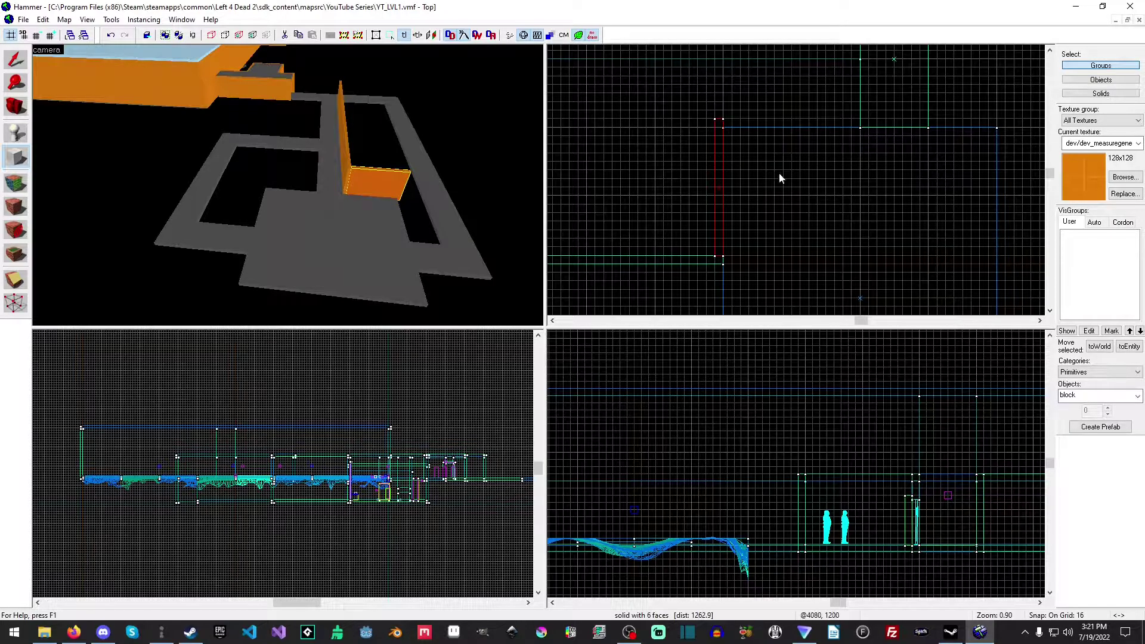
{"action": "left_click_drag", "start_coordinate": [718, 118], "coordinate": [1001, 130]}
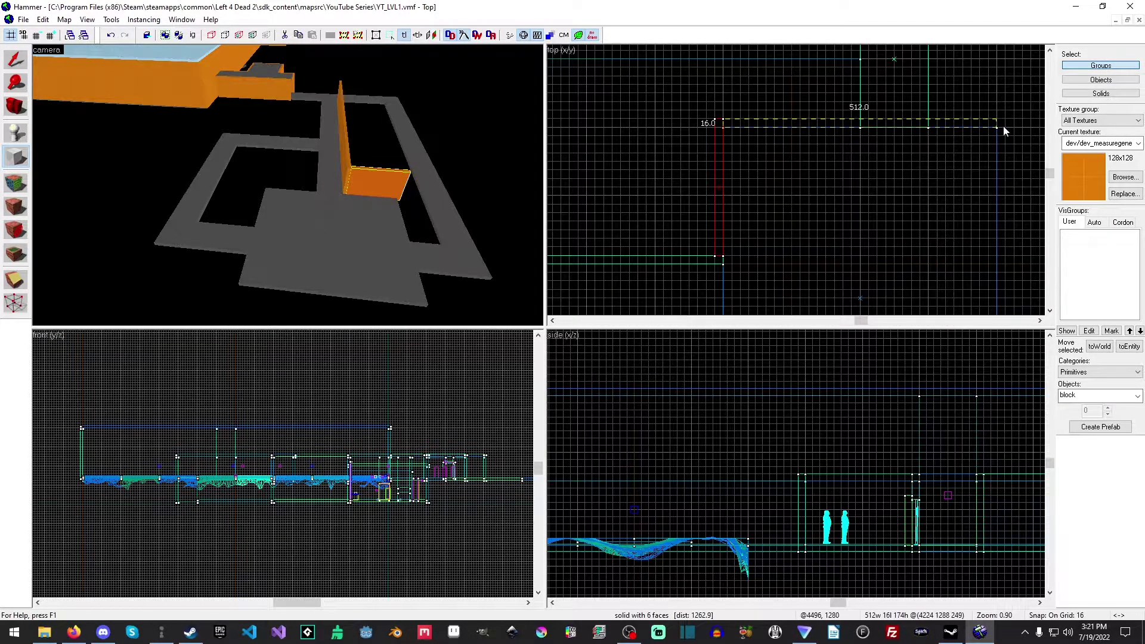
{"action": "key", "text": "Return"}
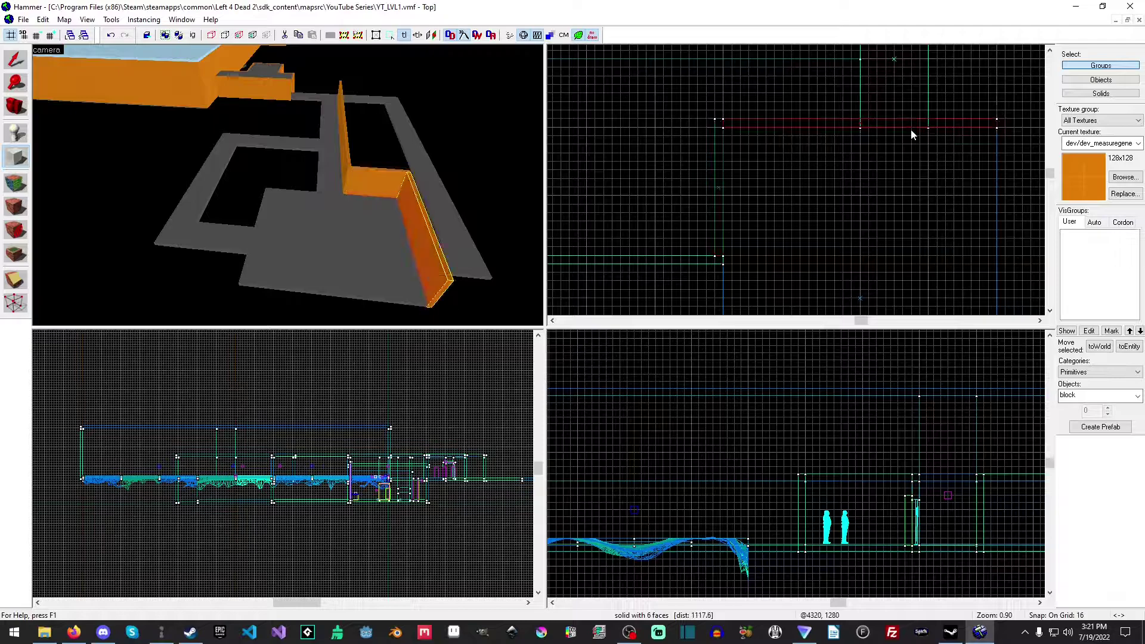
{"action": "scroll", "coordinate": [910, 129], "scroll_direction": "down", "scroll_amount": 1}
{"action": "scroll", "coordinate": [833, 157], "scroll_direction": "down", "scroll_amount": 1}
Add a small orange wall along the floor edge and a 528-wide thin wall.
{"action": "left_click_drag", "start_coordinate": [851, 191], "coordinate": [777, 143]}
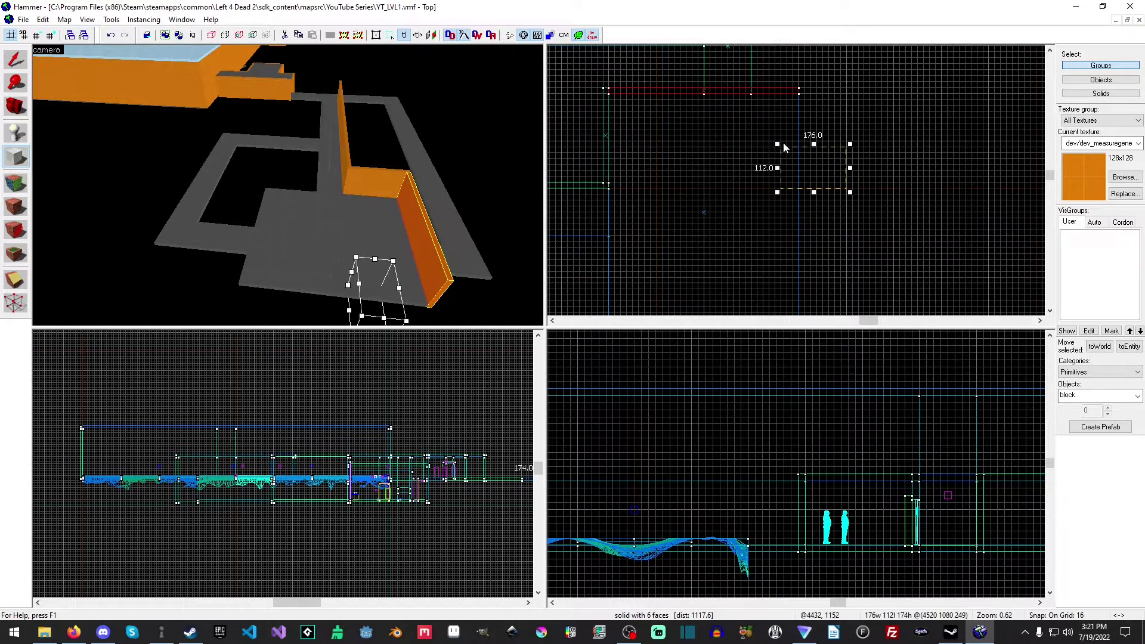
{"action": "mouse_move", "coordinate": [837, 177]}
{"action": "left_mouse_down"}
{"action": "mouse_move", "coordinate": [858, 121]}
{"action": "mouse_move", "coordinate": [806, 194]}
{"action": "left_mouse_up"}
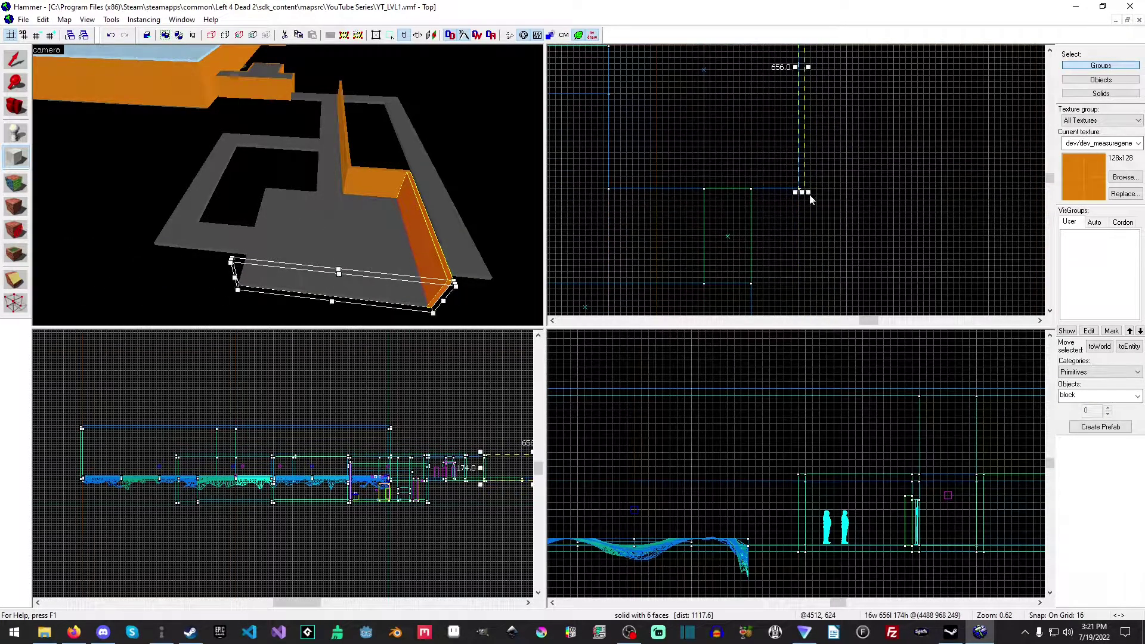
{"action": "key", "text": "Return"}
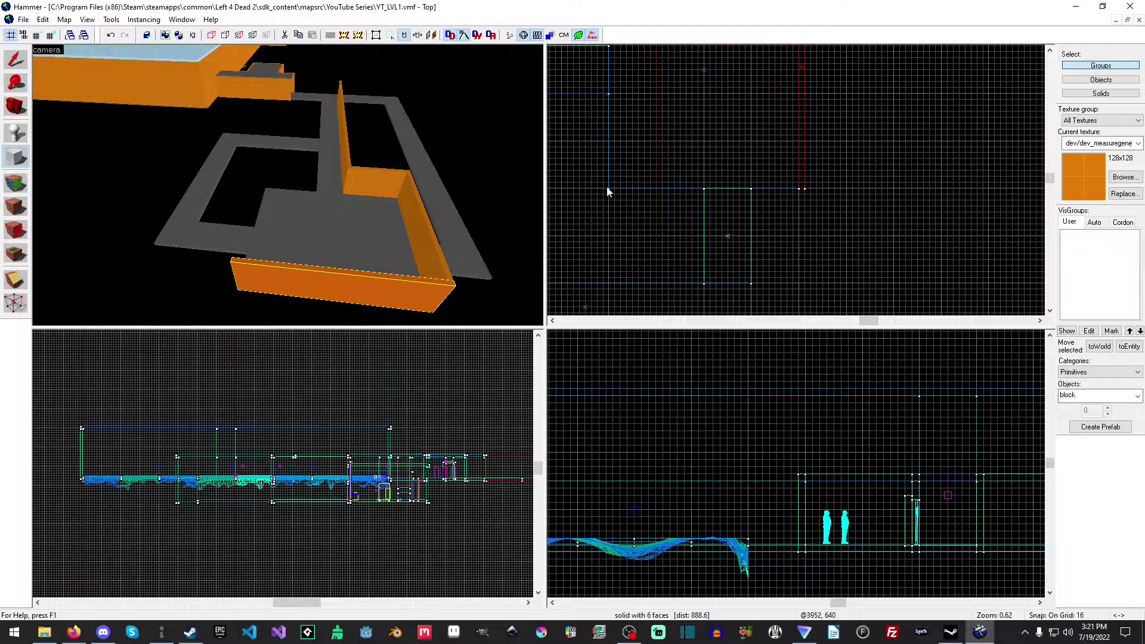
{"action": "left_click_drag", "start_coordinate": [609, 193], "coordinate": [776, 197]}
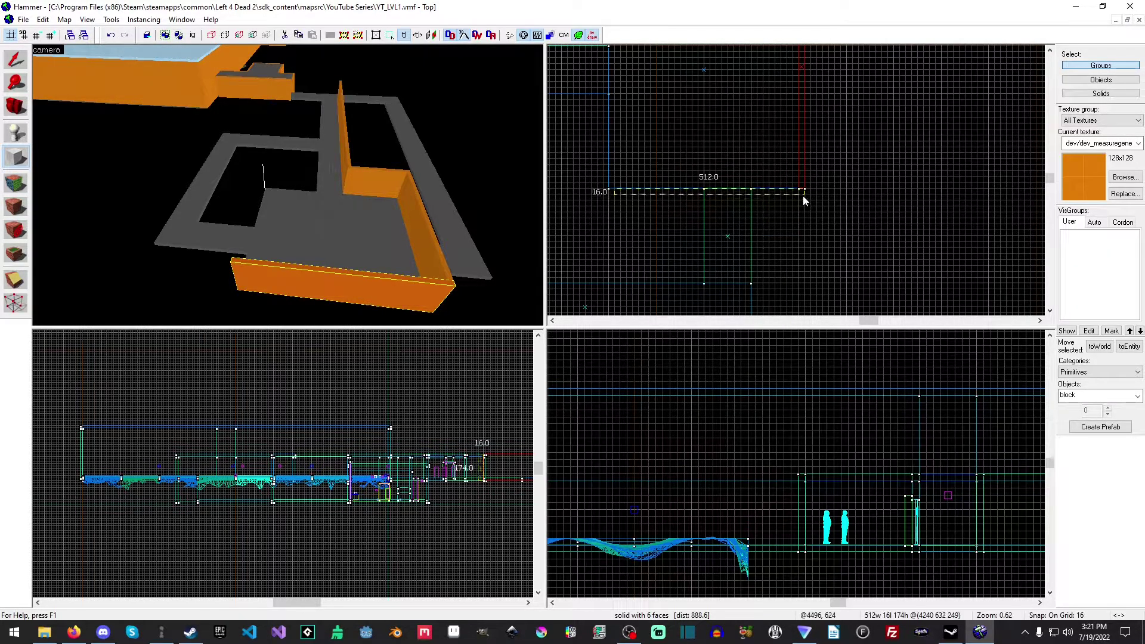
{"action": "left_click_drag", "start_coordinate": [804, 201], "coordinate": [807, 194]}
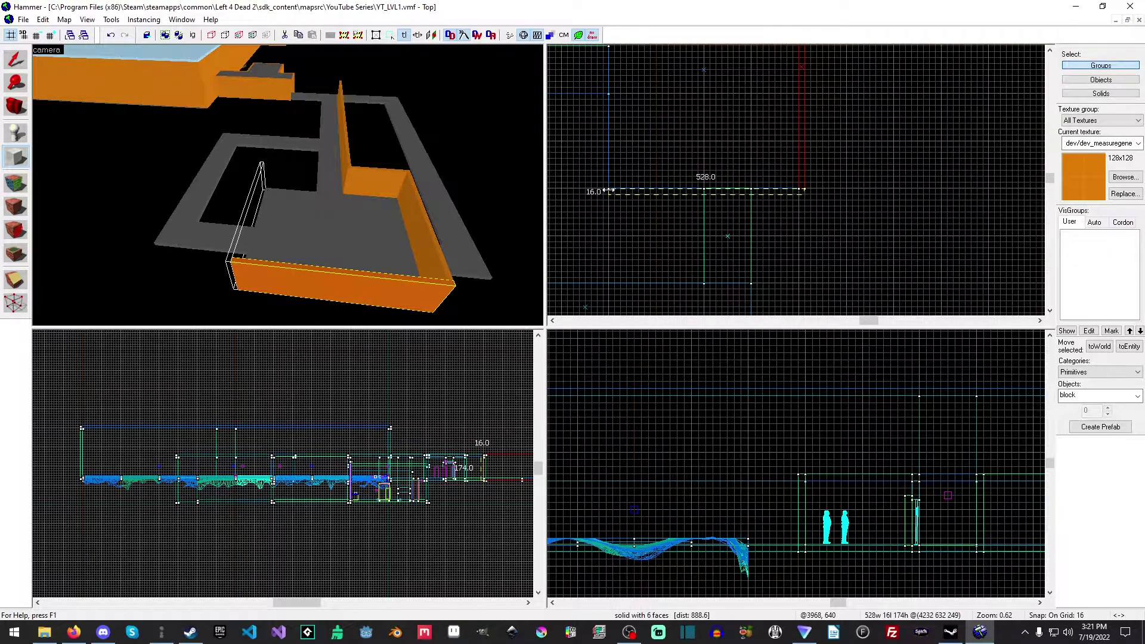
{"action": "key", "text": "Return"}
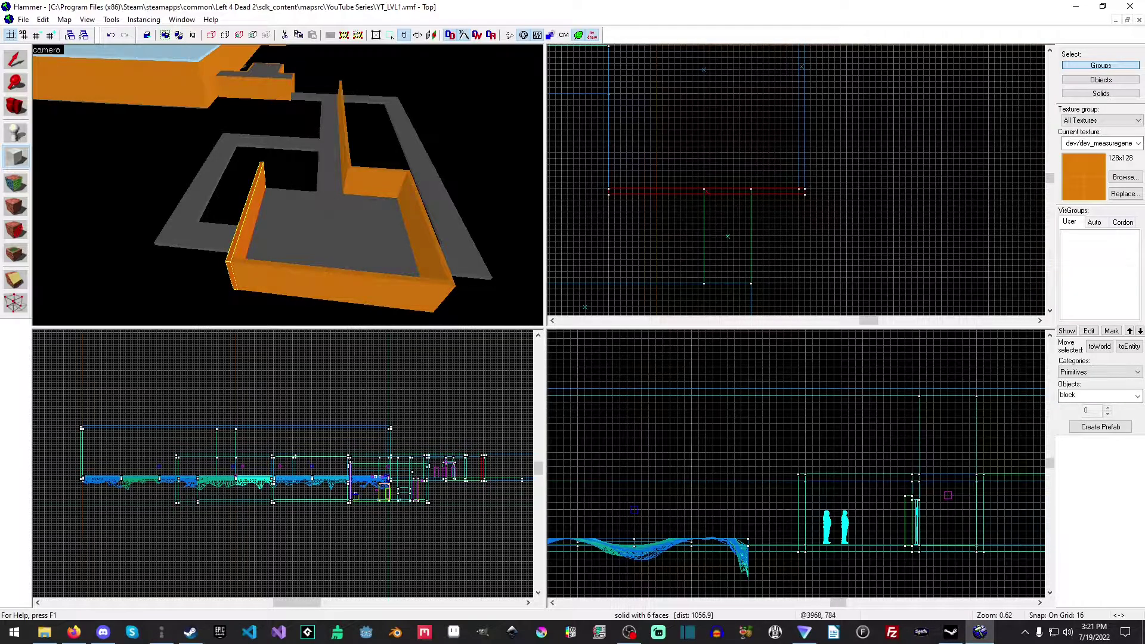
Add a 16 by 272 wall closing the room and a 368-unit wall.
{"action": "middle_click_drag", "start_coordinate": [595, 110], "coordinate": [672, 153]}
{"action": "left_click_drag", "start_coordinate": [679, 137], "coordinate": [686, 241]}
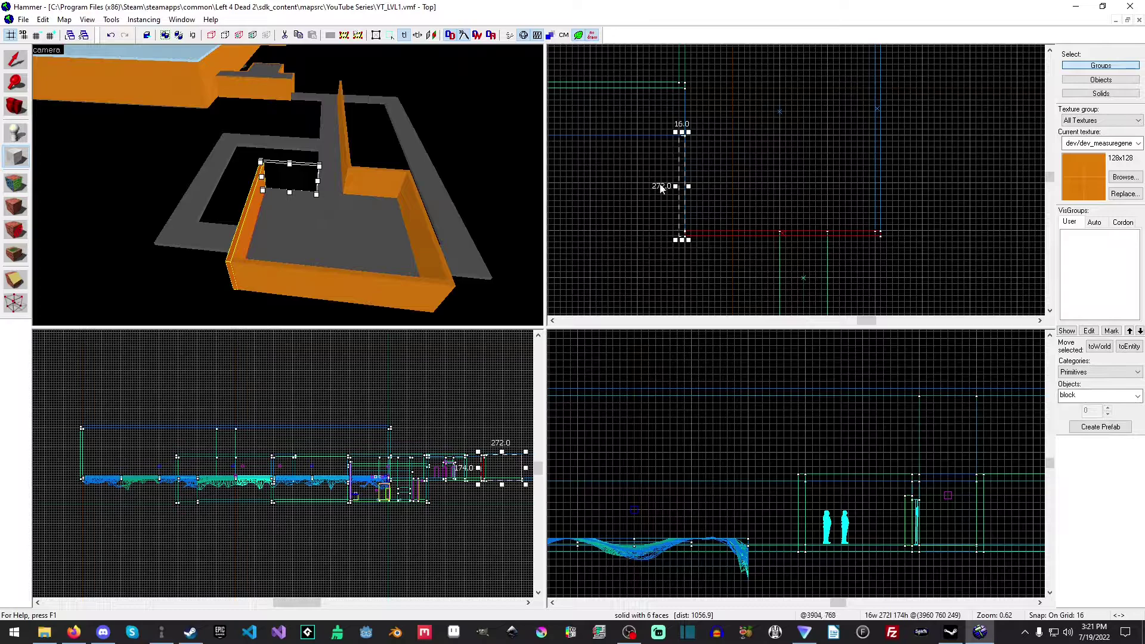
{"action": "key", "text": "Return"}
{"action": "middle_click_drag", "start_coordinate": [659, 186], "coordinate": [846, 188]}
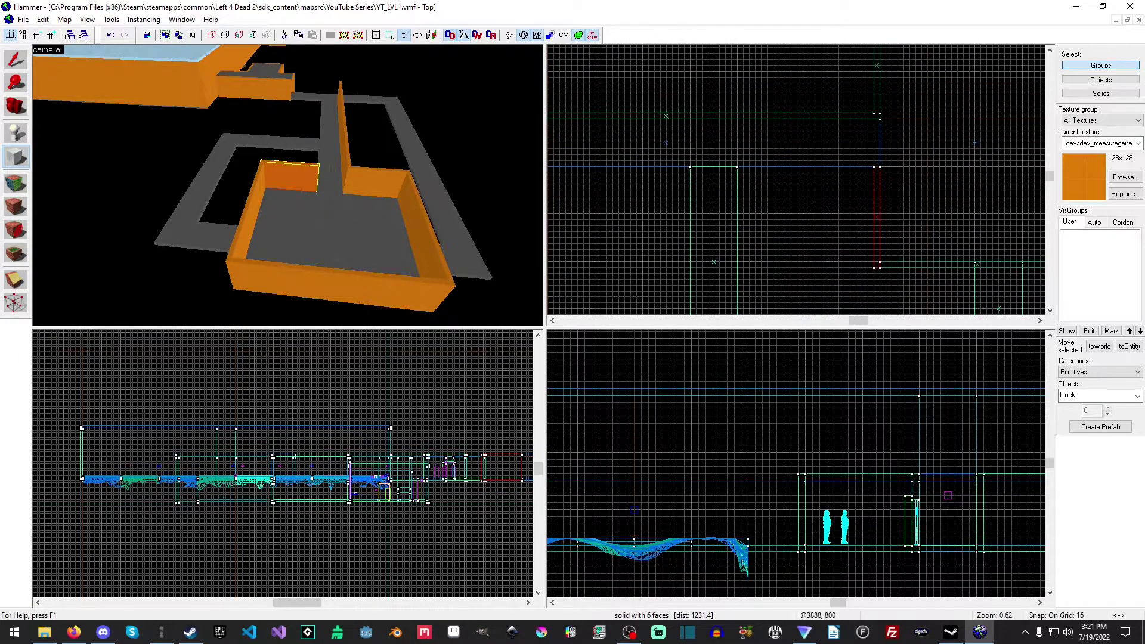
{"action": "left_click_drag", "start_coordinate": [734, 170], "coordinate": [876, 171]}
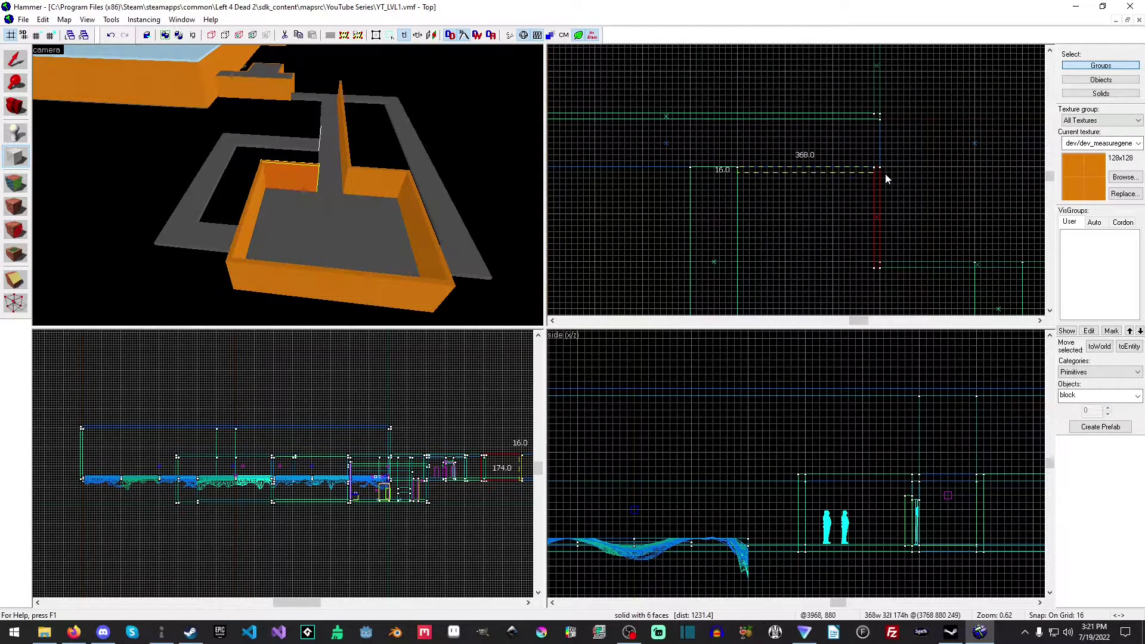
{"action": "key", "text": "Return"}
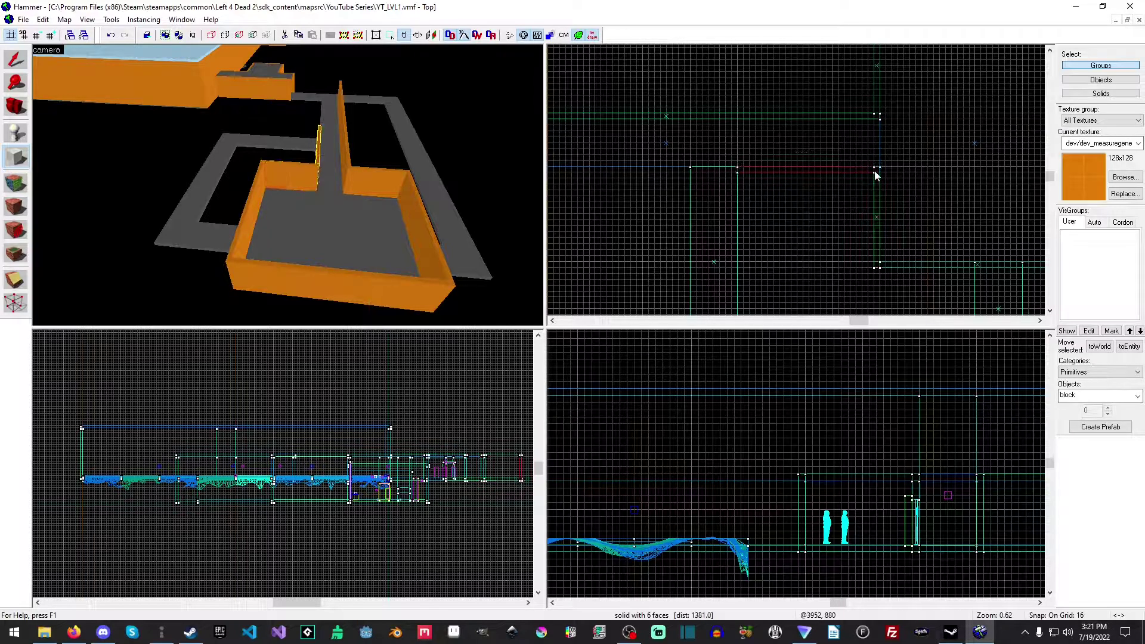
{"action": "scroll", "coordinate": [864, 170], "scroll_direction": "down", "scroll_amount": 2}
{"action": "scroll", "coordinate": [716, 142], "scroll_direction": "down", "scroll_amount": 1}
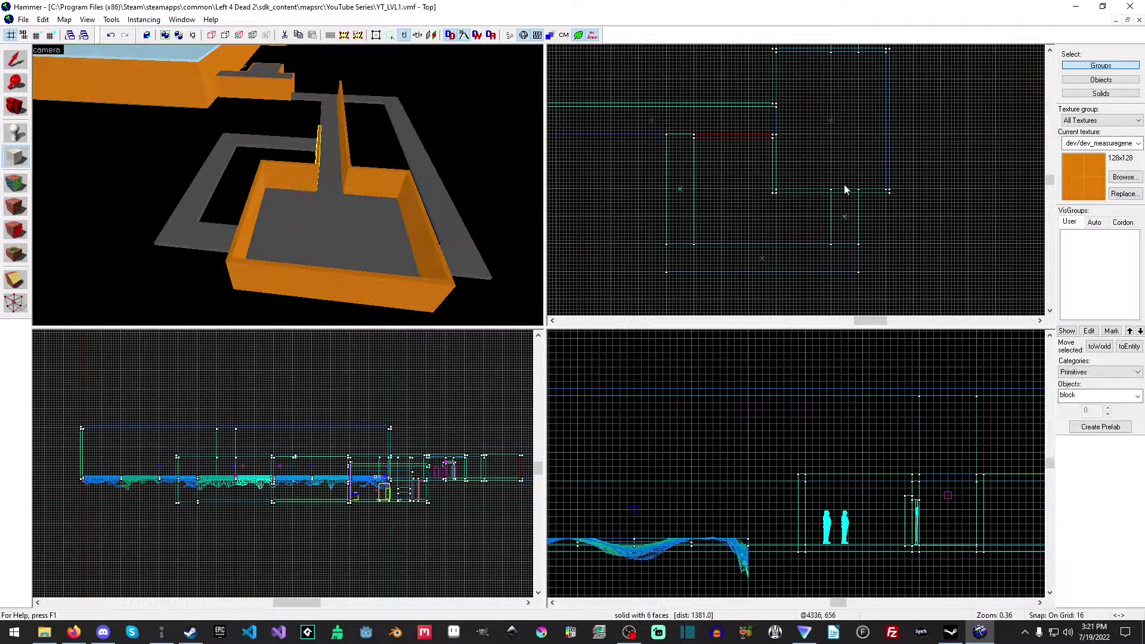
{"action": "left_click_drag", "start_coordinate": [627, 224], "coordinate": [828, 245]}
{"action": "scroll", "coordinate": [727, 249], "scroll_direction": "up", "scroll_amount": 2}
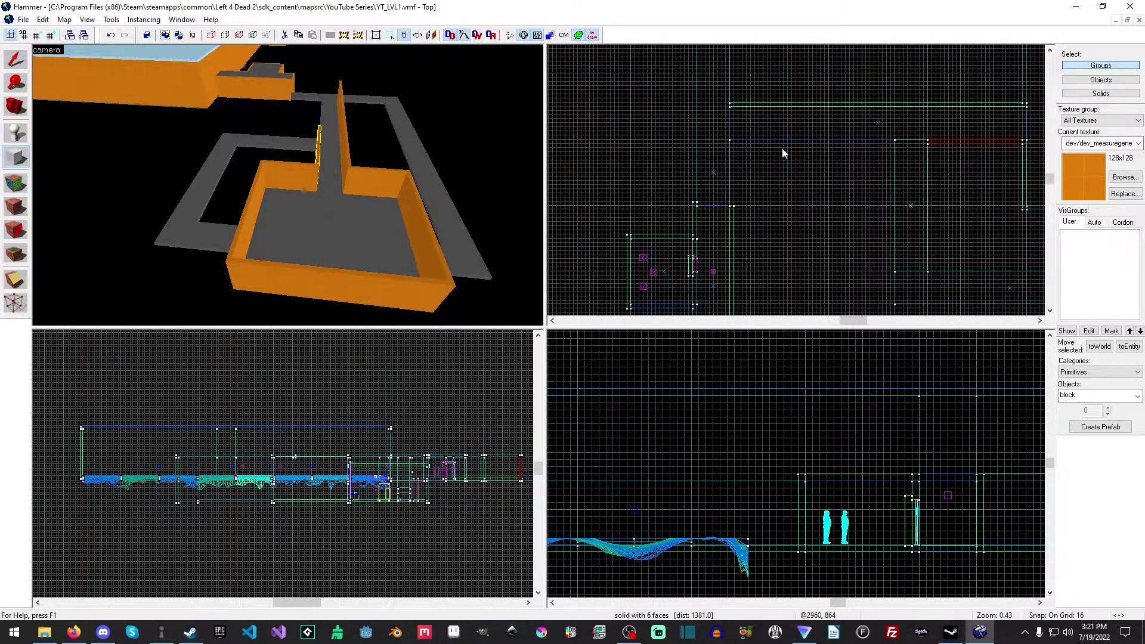
{"action": "scroll", "coordinate": [762, 152], "scroll_direction": "up", "scroll_amount": 2}
{"action": "scroll", "coordinate": [739, 143], "scroll_direction": "up", "scroll_amount": 1}
{"action": "left_click_drag", "start_coordinate": [740, 132], "coordinate": [953, 140]}
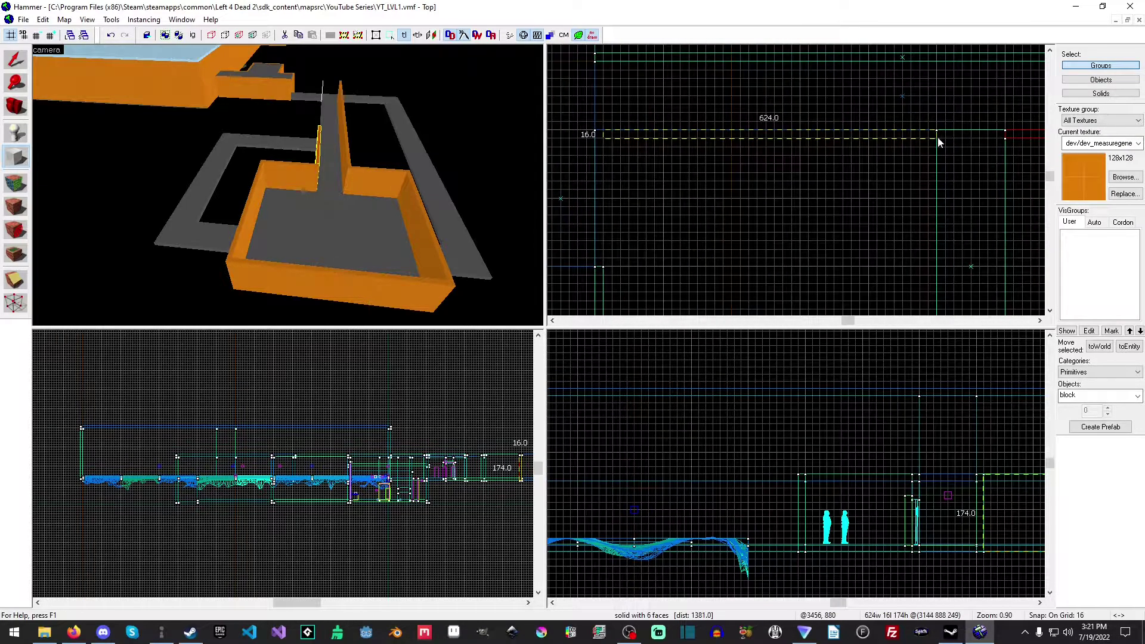
Create the 656-unit wall, a short wall below it, and a 912-unit wall.
{"action": "key", "text": "Return"}
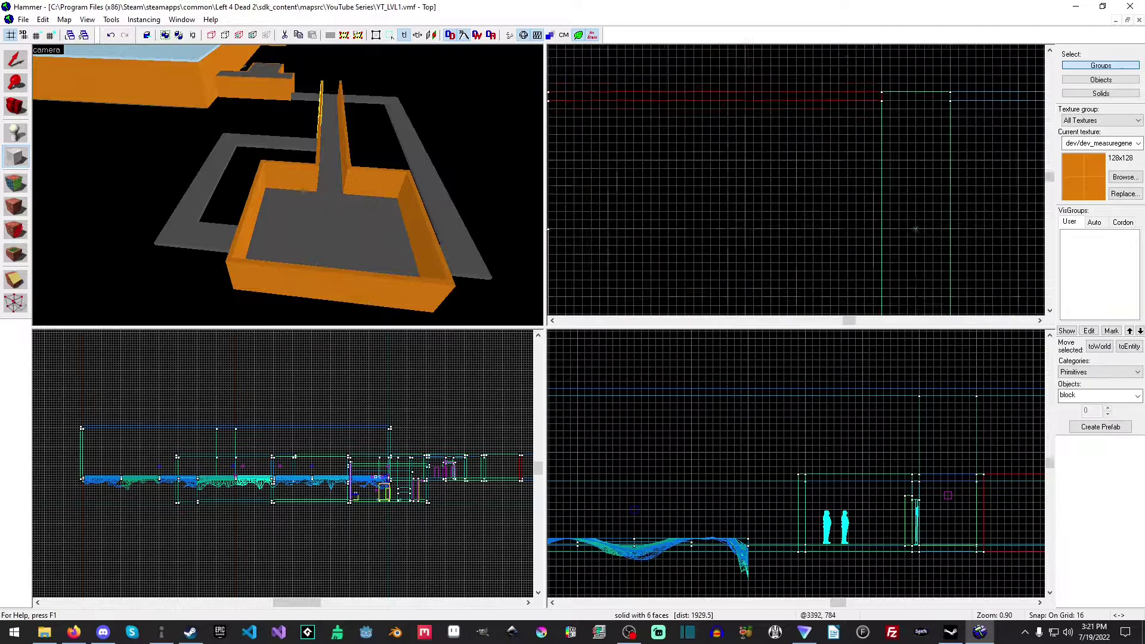
{"action": "mouse_move", "coordinate": [937, 140]}
{"action": "left_mouse_down"}
{"action": "mouse_move", "coordinate": [786, 69]}
{"action": "mouse_move", "coordinate": [841, 194]}
{"action": "mouse_move", "coordinate": [828, 252]}
{"action": "left_mouse_up"}
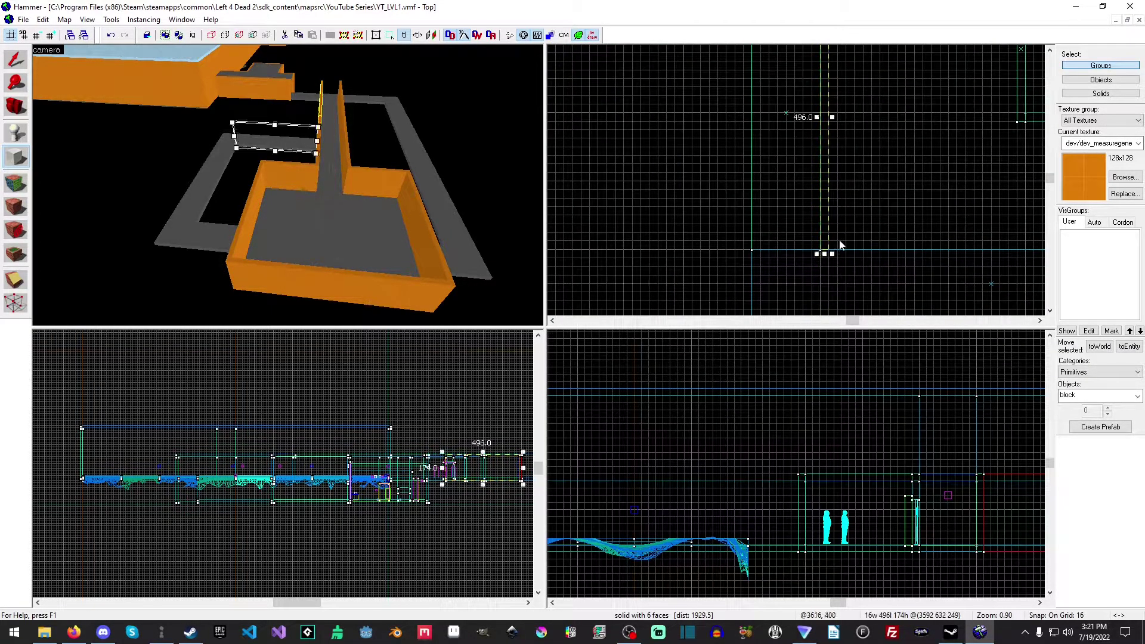
{"action": "key", "text": "Return"}
{"action": "scroll", "coordinate": [825, 247], "scroll_direction": "down", "scroll_amount": 1}
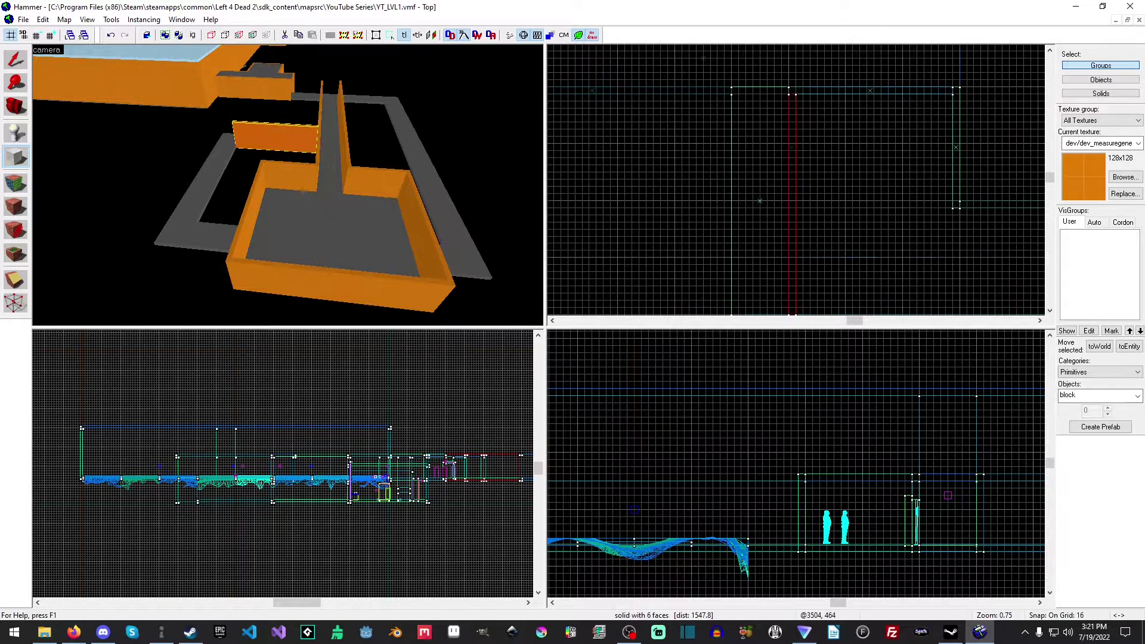
{"action": "mouse_move", "coordinate": [728, 101]}
{"action": "left_mouse_down"}
{"action": "mouse_move", "coordinate": [724, 365]}
{"action": "mouse_move", "coordinate": [729, 180]}
{"action": "left_mouse_up"}
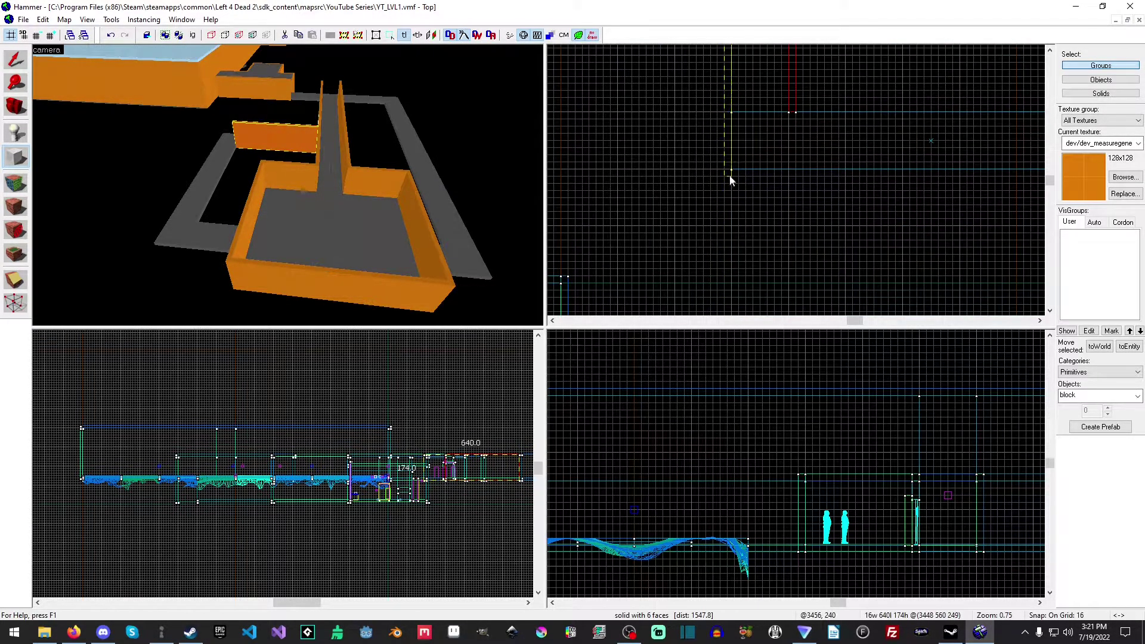
{"action": "key", "text": "Return"}
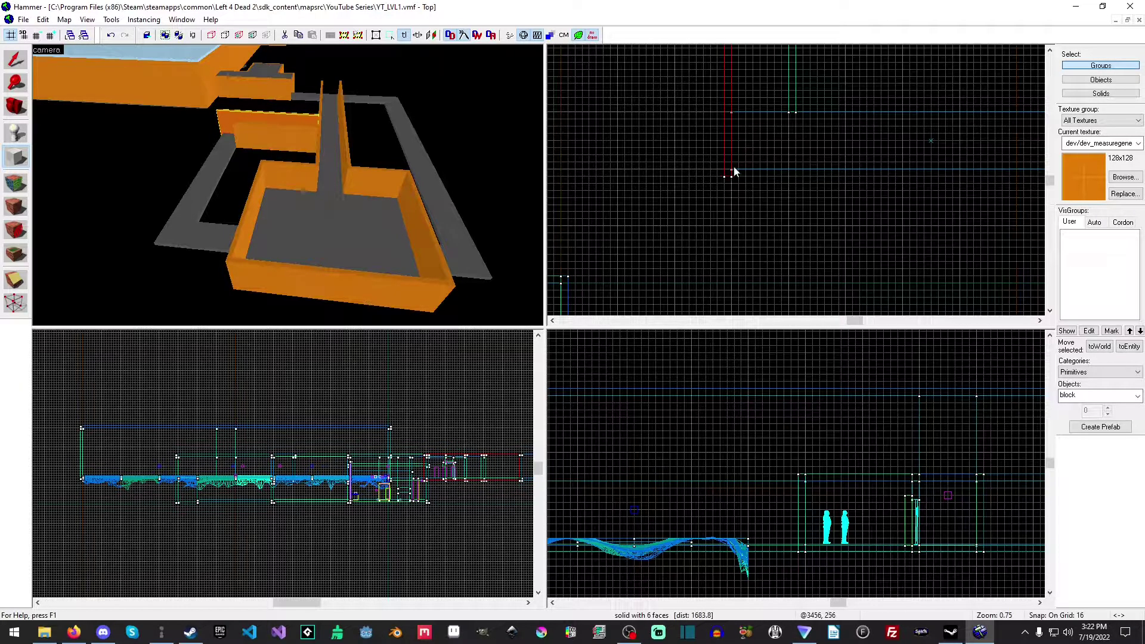
{"action": "left_click_drag", "start_coordinate": [733, 176], "coordinate": [1042, 170]}
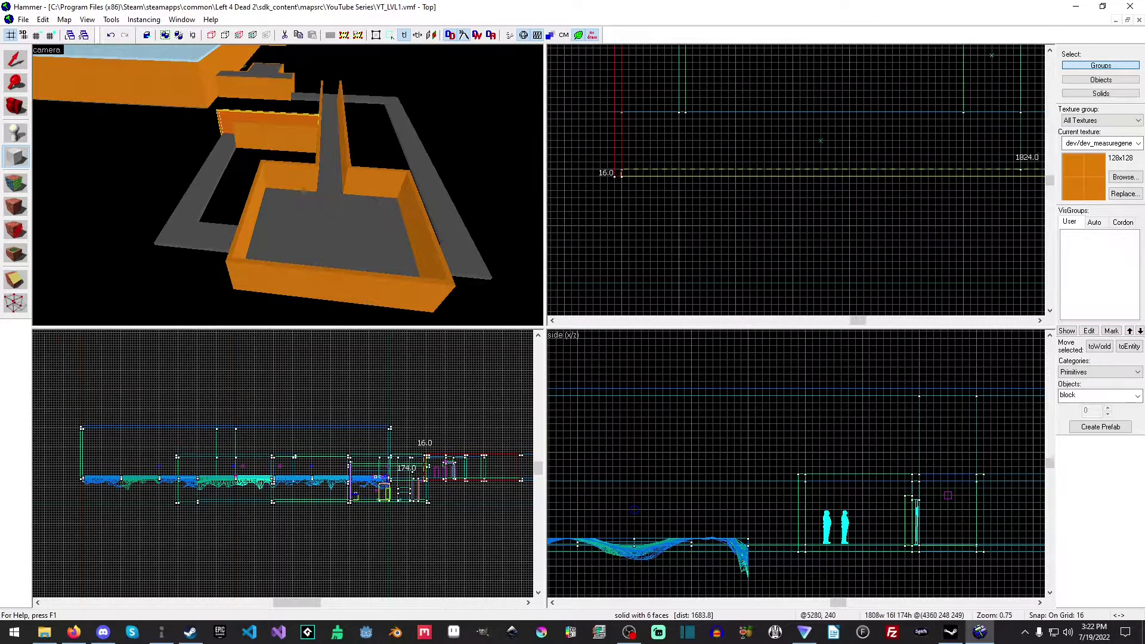
{"action": "left_click_drag", "start_coordinate": [1043, 170], "coordinate": [866, 176]}
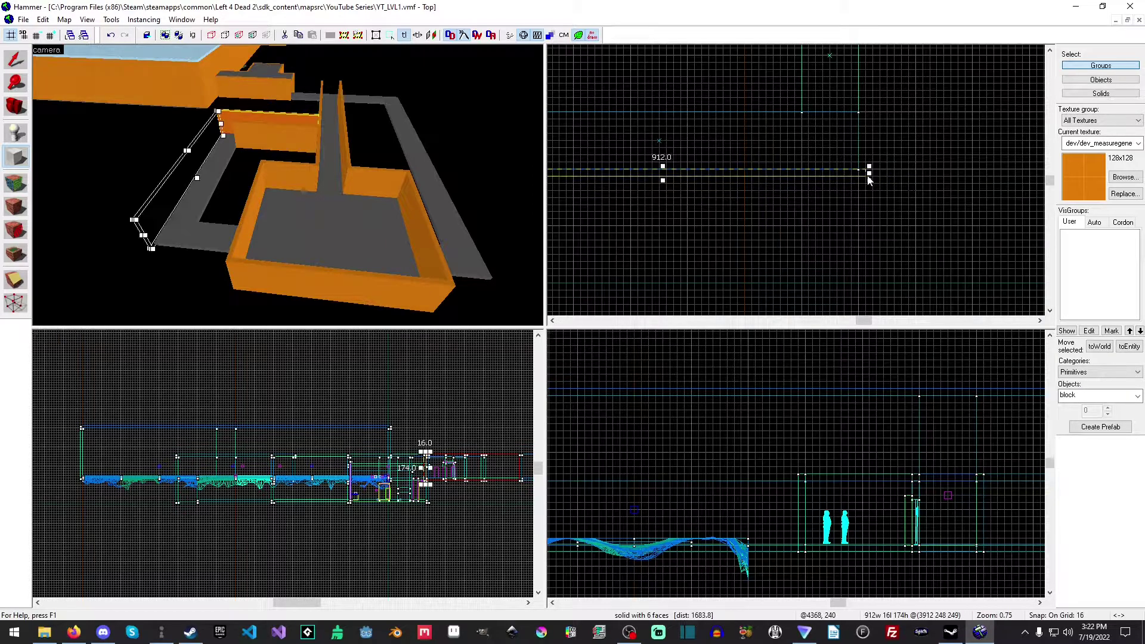
{"action": "key", "text": "Return"}
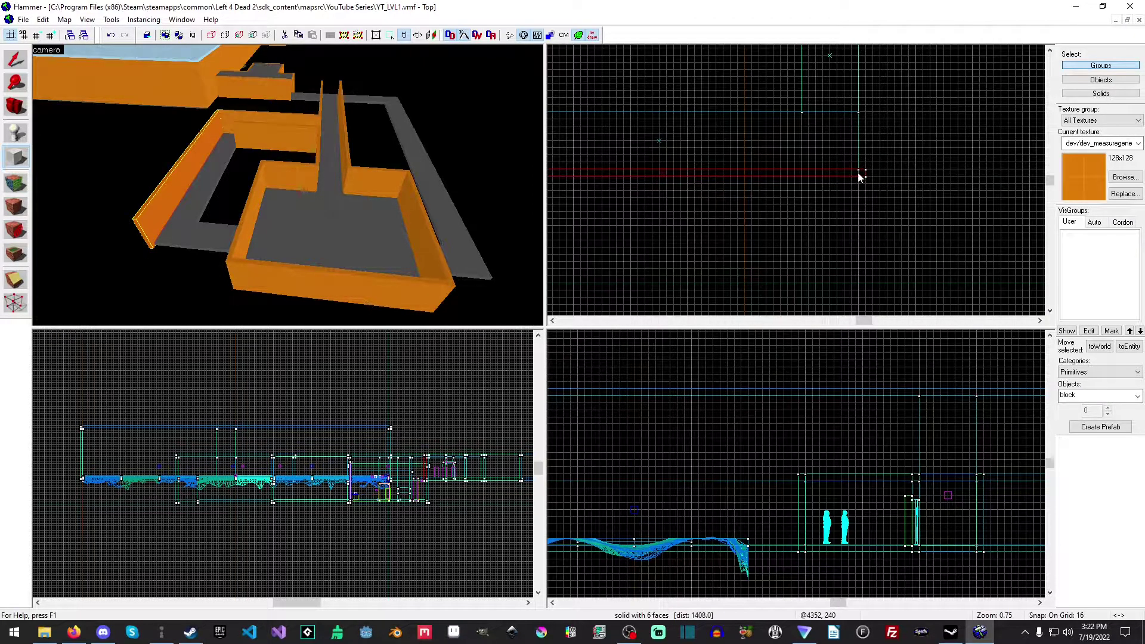
Add a 368-unit side wall, a 240-unit inner wall, and a long closing wall.
{"action": "key", "text": "Up"}
{"action": "key", "text": "Up"}
{"action": "key", "text": "Right"}
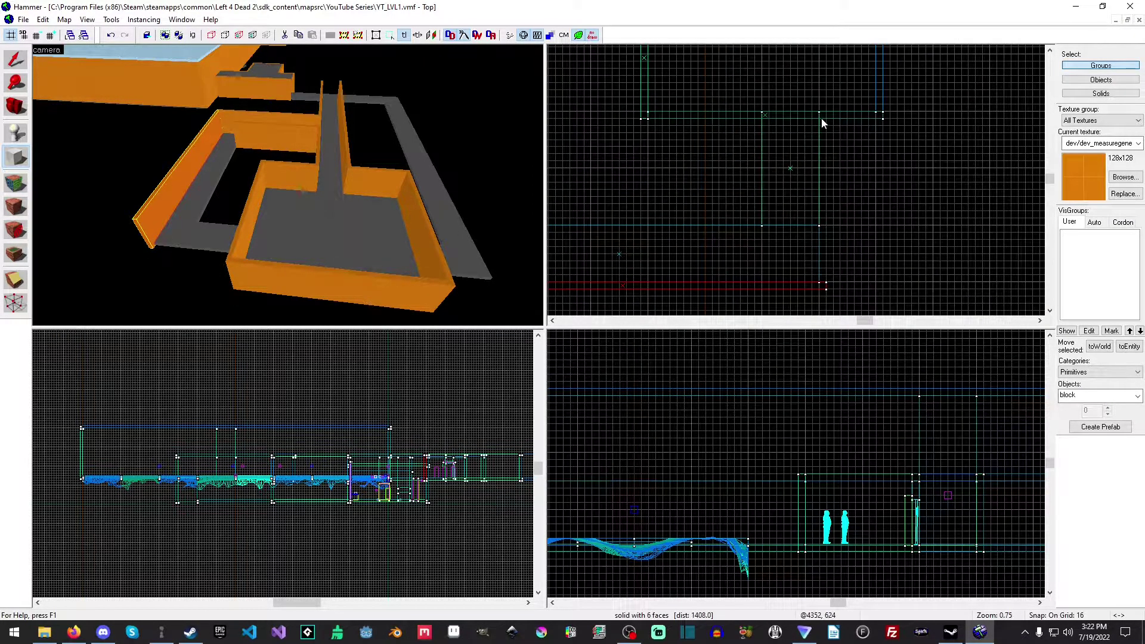
{"action": "left_click_drag", "start_coordinate": [821, 118], "coordinate": [829, 286]}
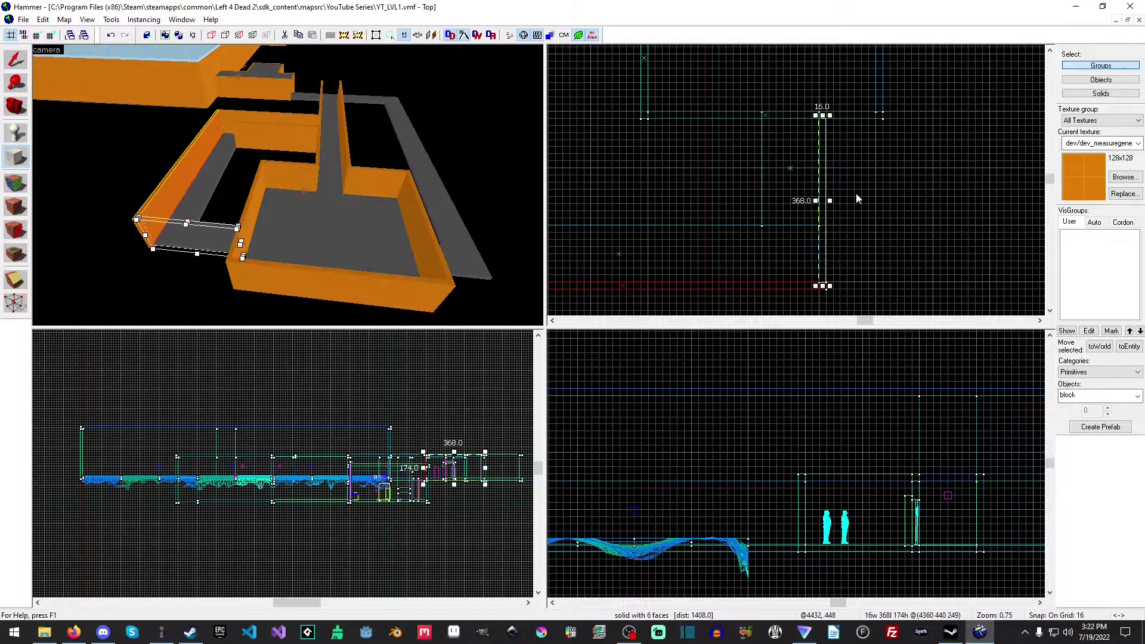
{"action": "key", "text": "Return"}
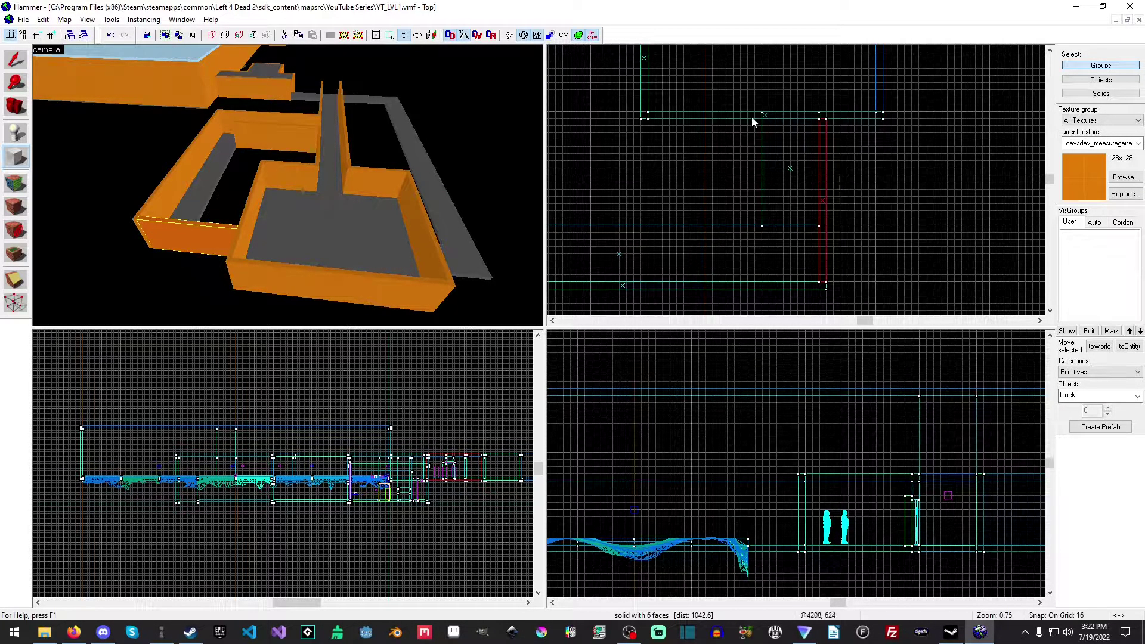
{"action": "left_click_drag", "start_coordinate": [754, 116], "coordinate": [763, 227]}
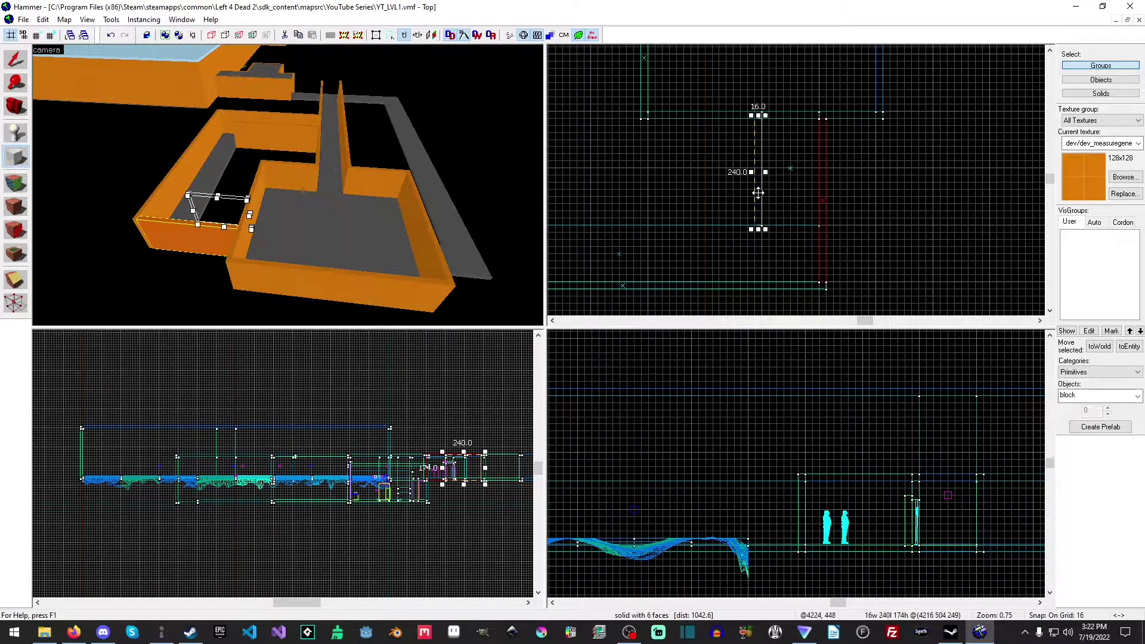
{"action": "key", "text": "Return"}
{"action": "middle_click_drag", "start_coordinate": [735, 201], "coordinate": [858, 213]}
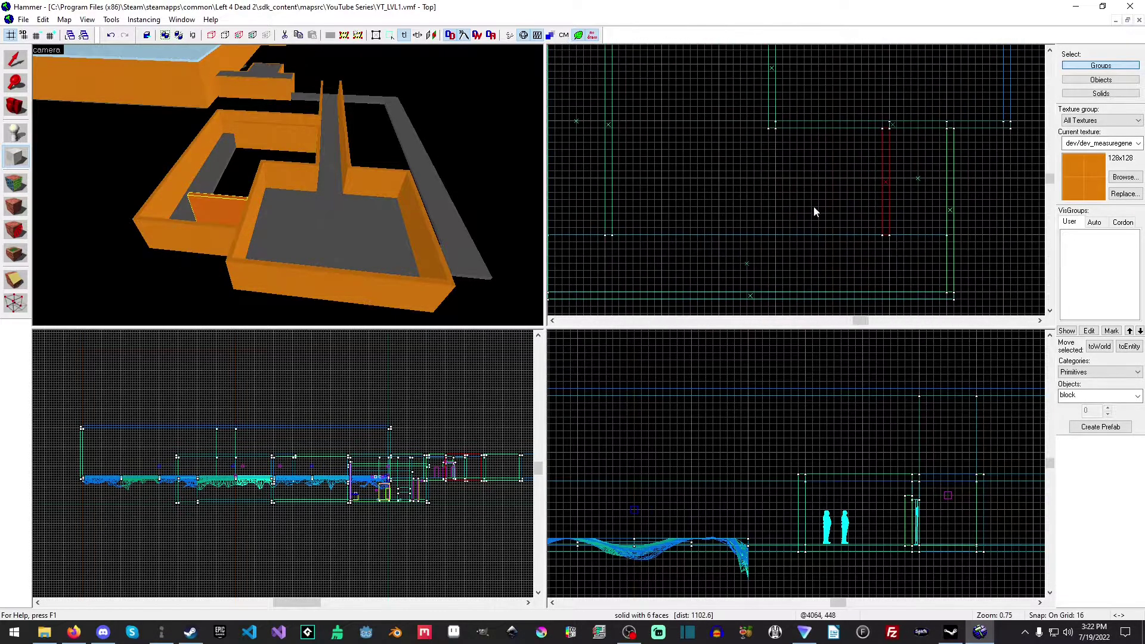
{"action": "mouse_move", "coordinate": [612, 230]}
{"action": "left_mouse_down"}
{"action": "mouse_move", "coordinate": [682, 252]}
{"action": "mouse_move", "coordinate": [881, 238]}
{"action": "left_mouse_up"}
{"action": "key", "text": "Return"}
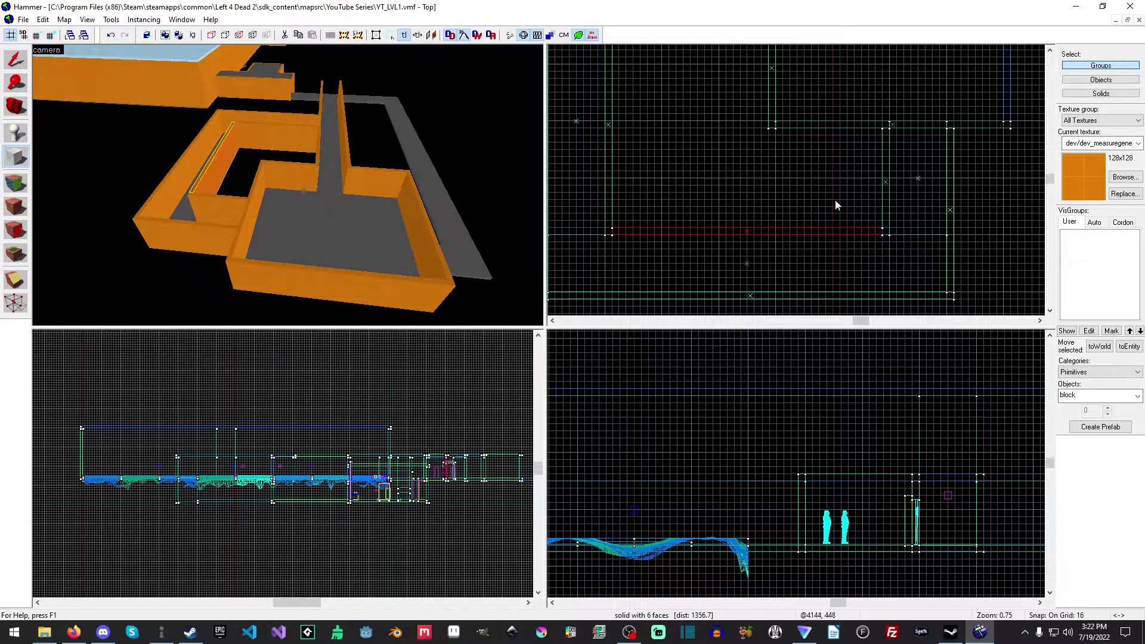
Inspect the new walls, then shorten a right-side wall to 144 units and stretch it upward.
{"action": "key", "text": "z"}
{"action": "key", "text": "w"}
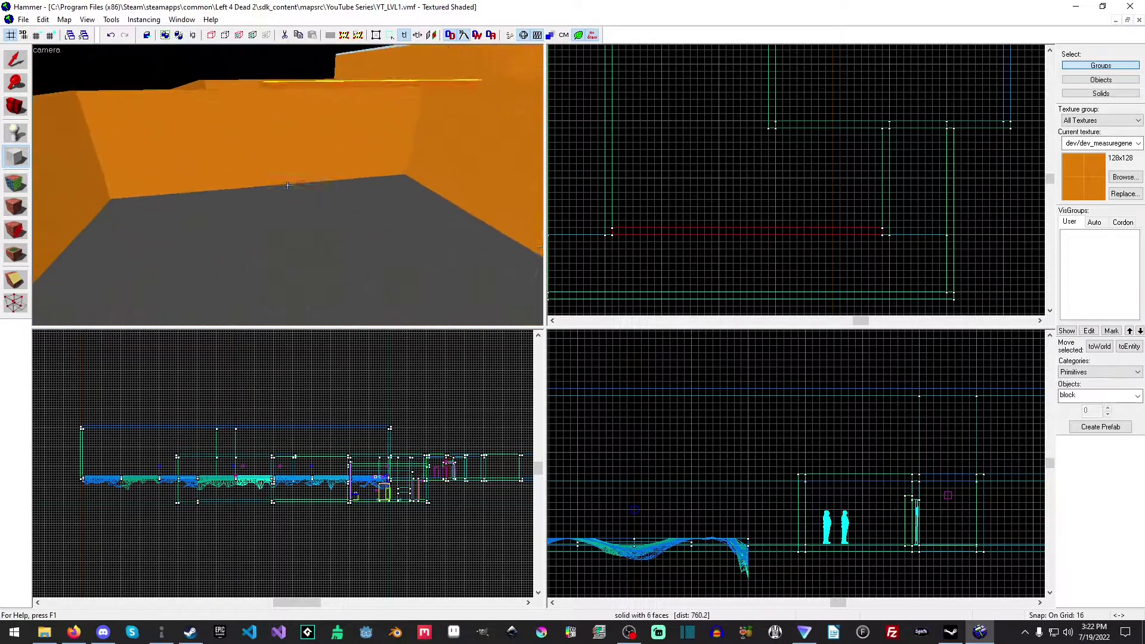
{"action": "key", "text": "s"}
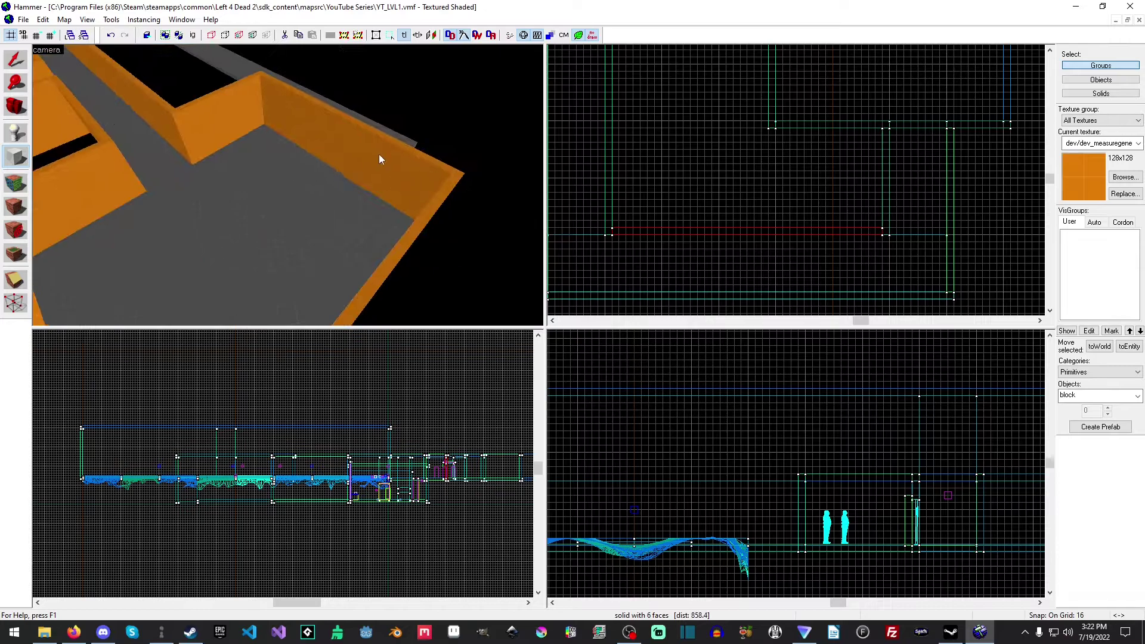
{"action": "key", "text": "w"}
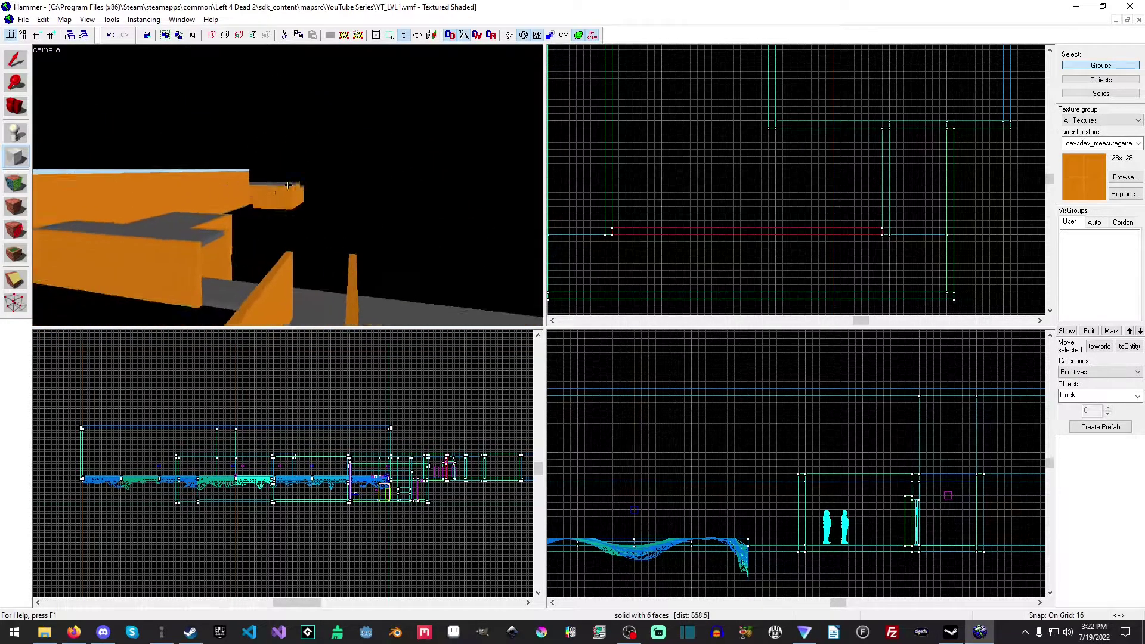
{"action": "key", "text": "s"}
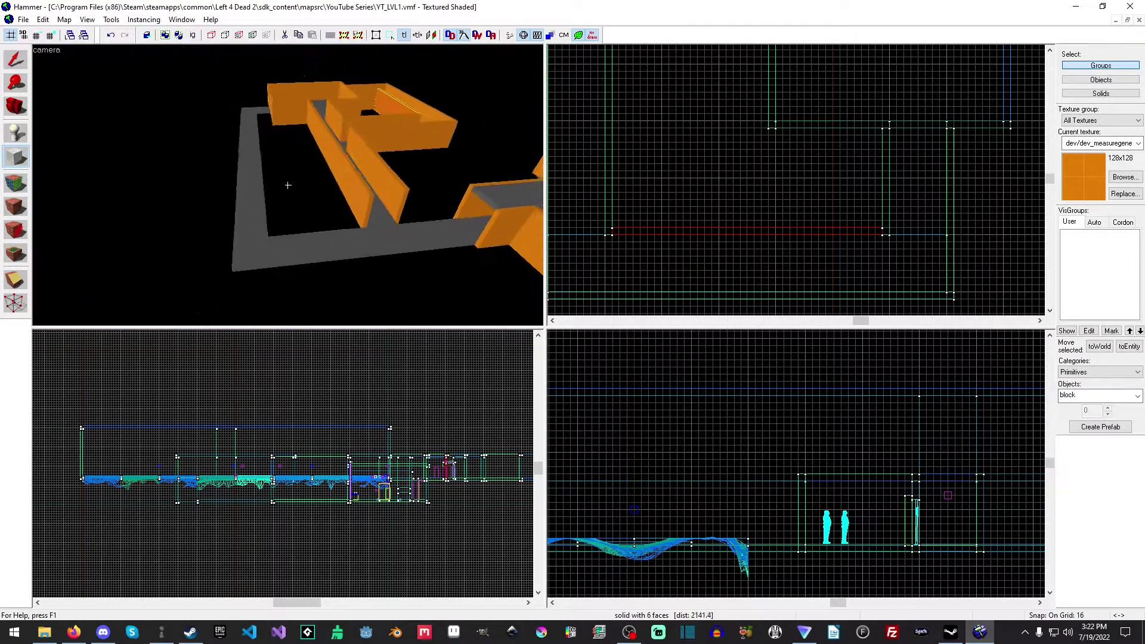
{"action": "key", "text": "z"}
{"action": "left_click", "coordinate": [16, 60]}
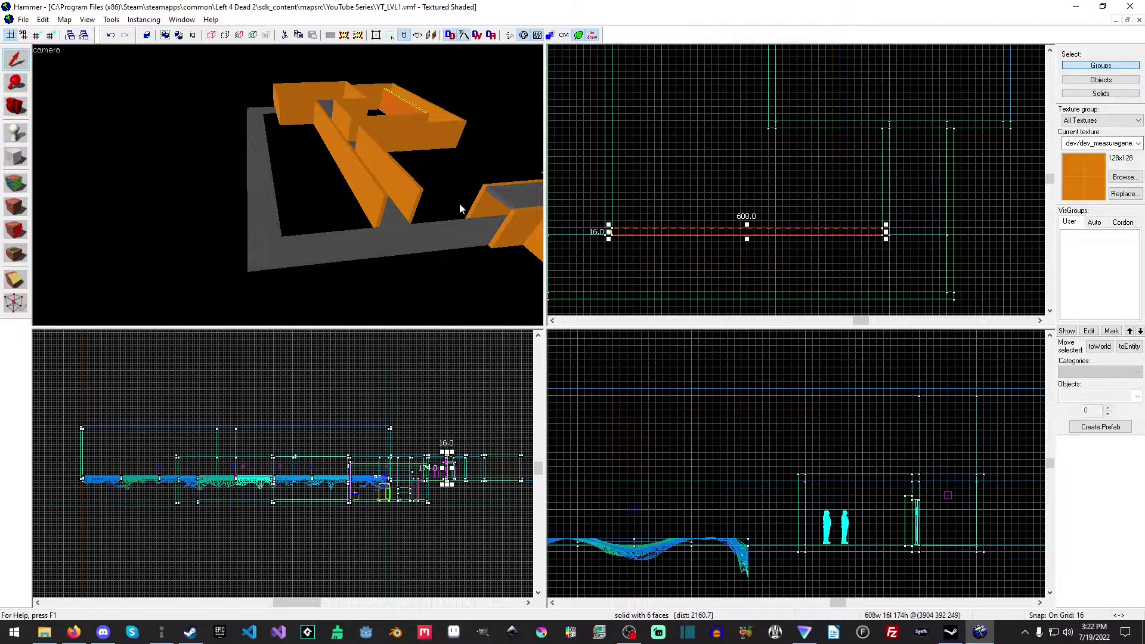
{"action": "left_click", "coordinate": [500, 205]}
{"action": "scroll", "coordinate": [788, 198], "scroll_direction": "down", "scroll_amount": 2}
{"action": "scroll", "coordinate": [577, 161], "scroll_direction": "up", "scroll_amount": 2}
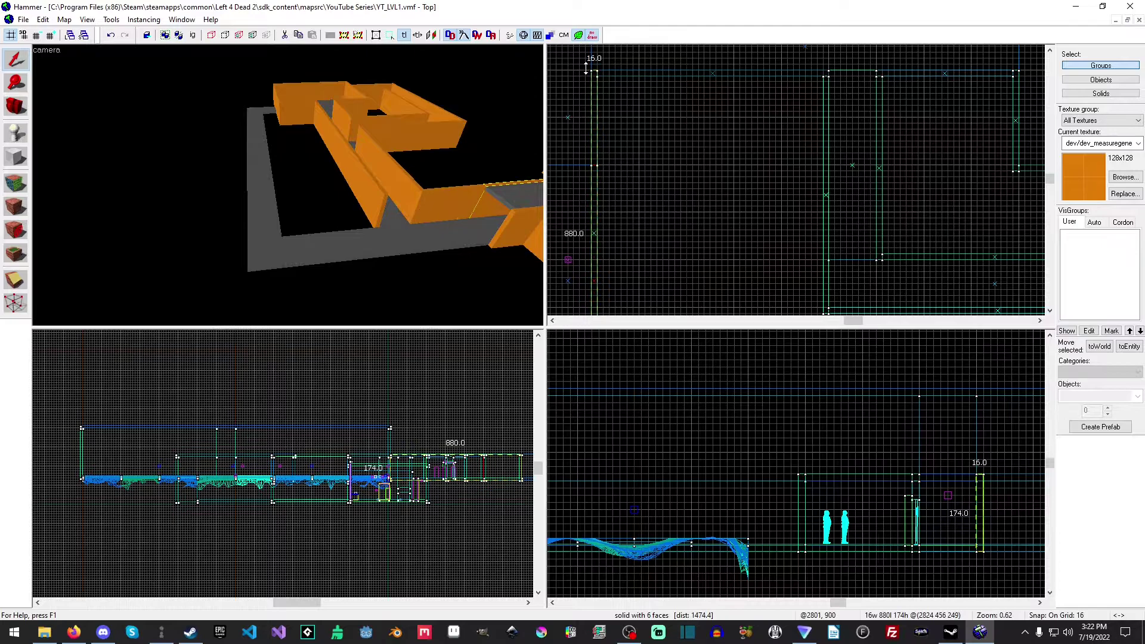
{"action": "left_click_drag", "start_coordinate": [594, 161], "coordinate": [589, 54]}
{"action": "scroll", "coordinate": [734, 224], "scroll_direction": "down", "scroll_amount": 1}
{"action": "scroll", "coordinate": [733, 223], "scroll_direction": "down", "scroll_amount": 1}
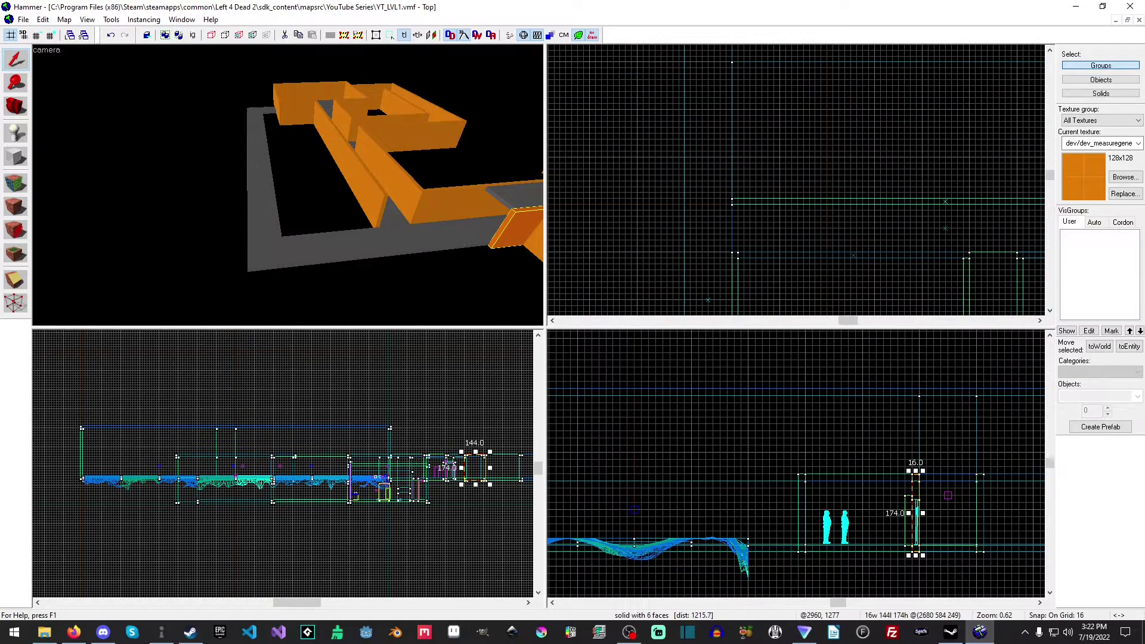
{"action": "scroll", "coordinate": [733, 223], "scroll_direction": "down", "scroll_amount": 1}
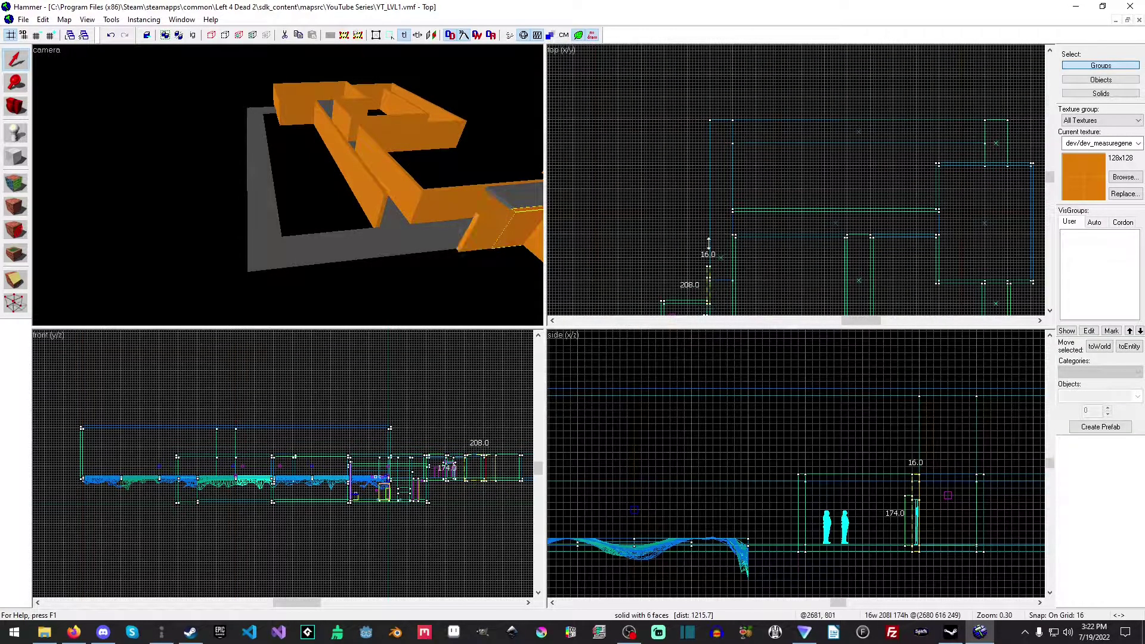
{"action": "left_click_drag", "start_coordinate": [708, 276], "coordinate": [708, 118]}
{"action": "scroll", "coordinate": [746, 256], "scroll_direction": "up", "scroll_amount": 5}
{"action": "left_click_drag", "start_coordinate": [746, 257], "coordinate": [805, 304]}
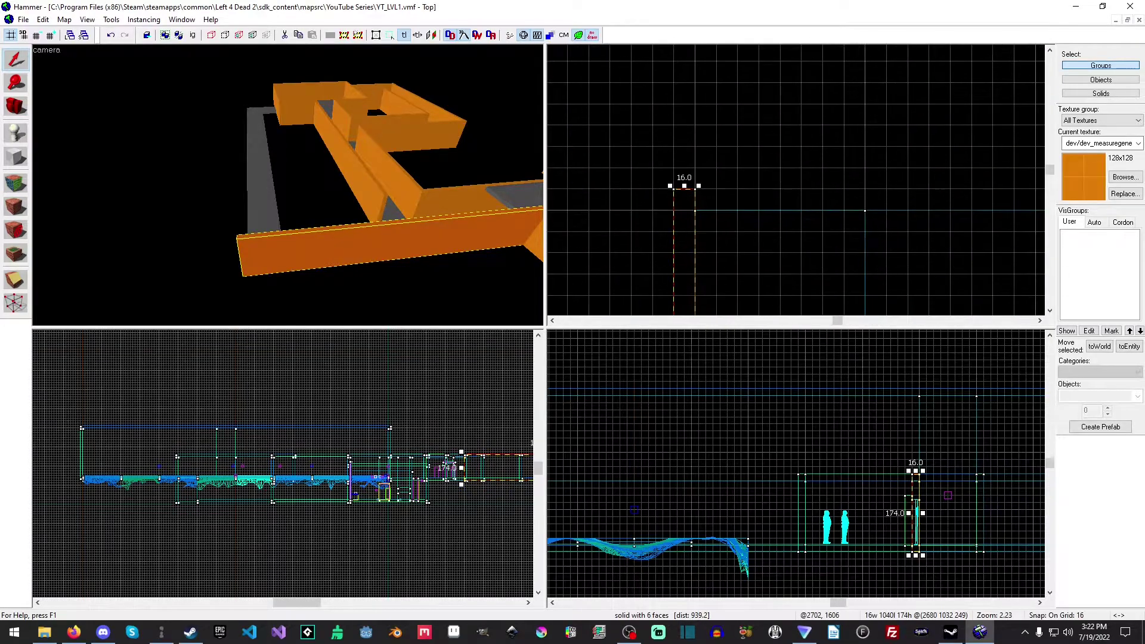
Add a 1680-unit wall along the top and a thin wall beside it.
{"action": "left_click", "coordinate": [15, 158]}
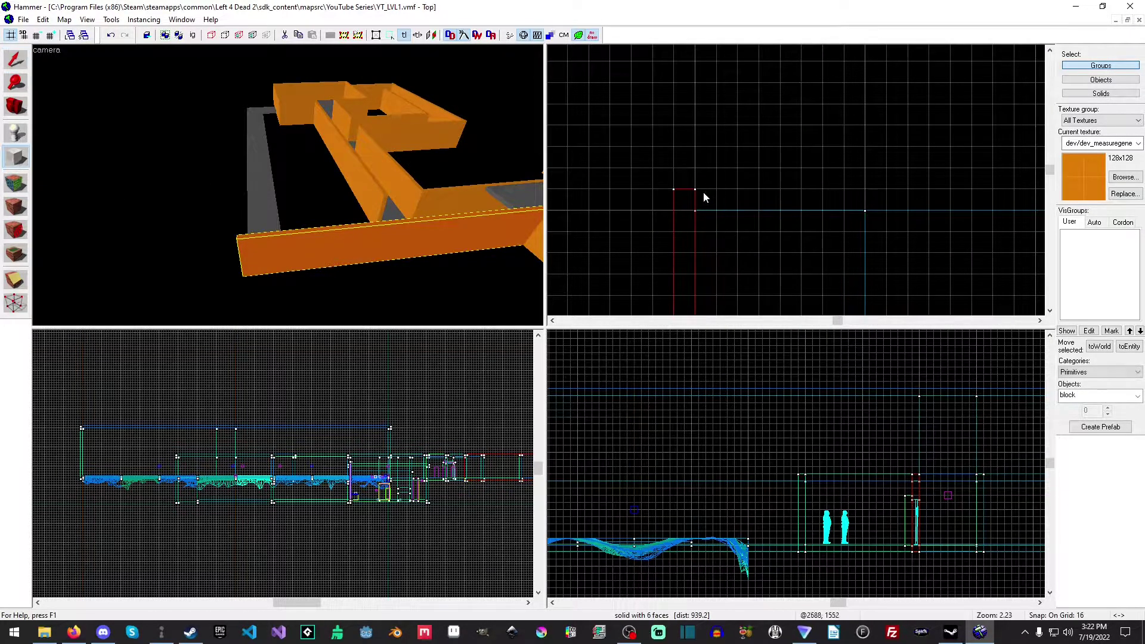
{"action": "left_click_drag", "start_coordinate": [700, 191], "coordinate": [755, 202]}
{"action": "scroll", "coordinate": [797, 179], "scroll_direction": "down", "scroll_amount": 7}
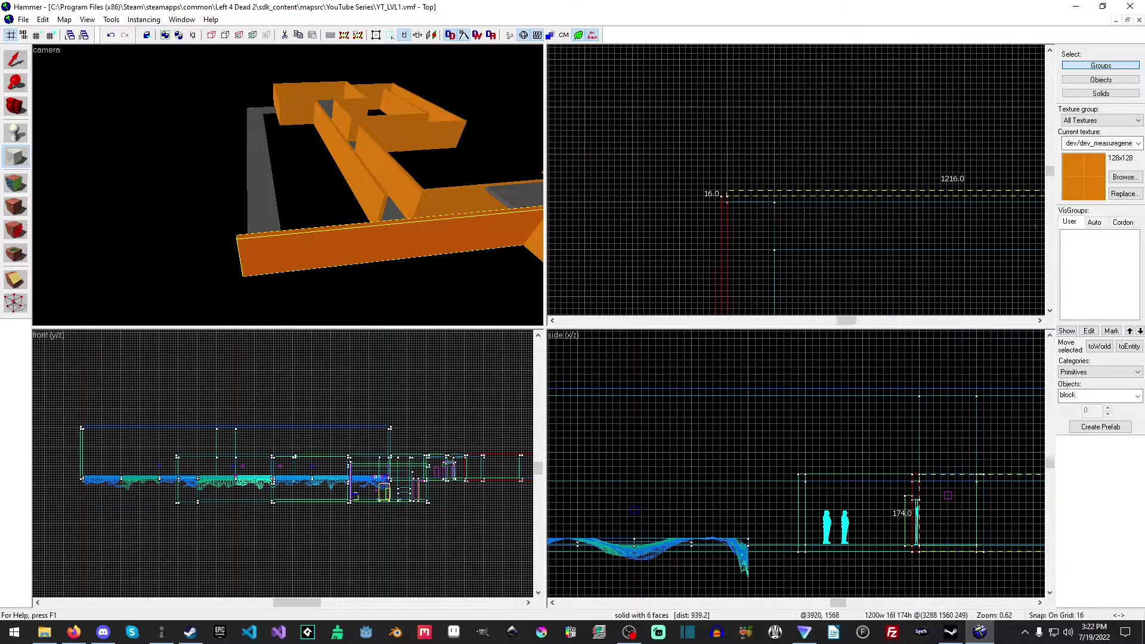
{"action": "left_click_drag", "start_coordinate": [900, 183], "coordinate": [872, 202]}
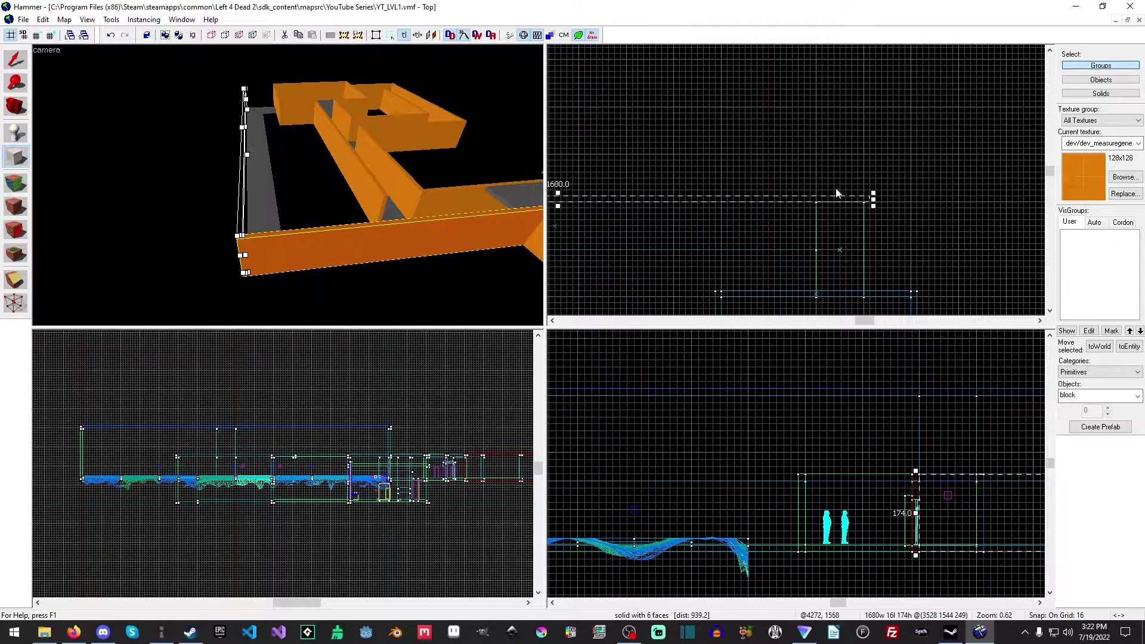
{"action": "key", "text": "Return"}
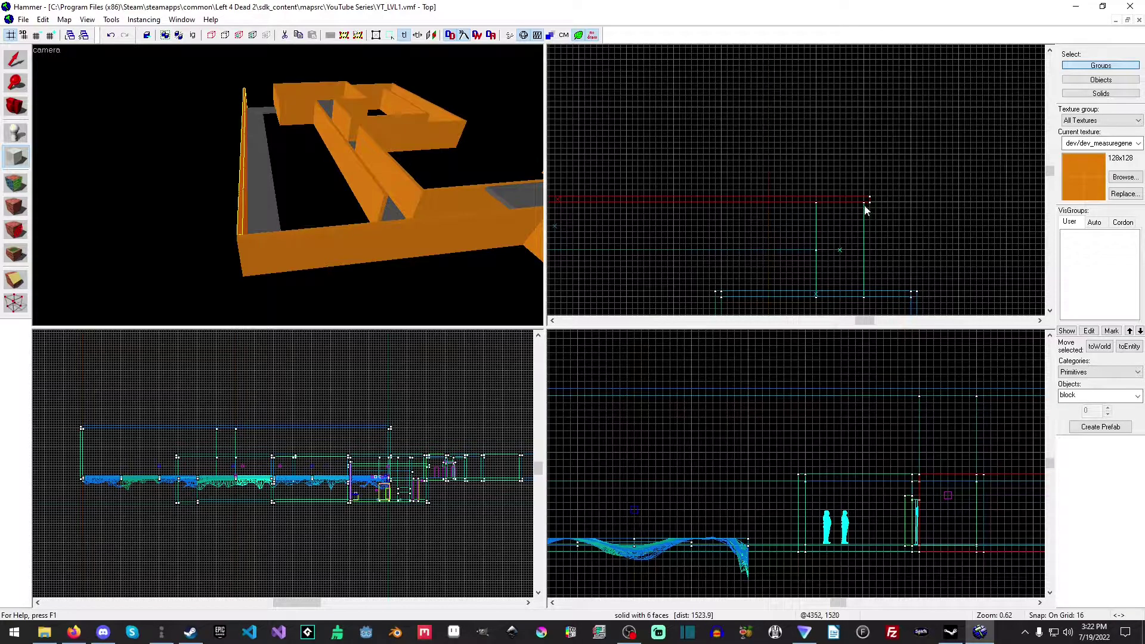
{"action": "left_click_drag", "start_coordinate": [866, 206], "coordinate": [872, 292]}
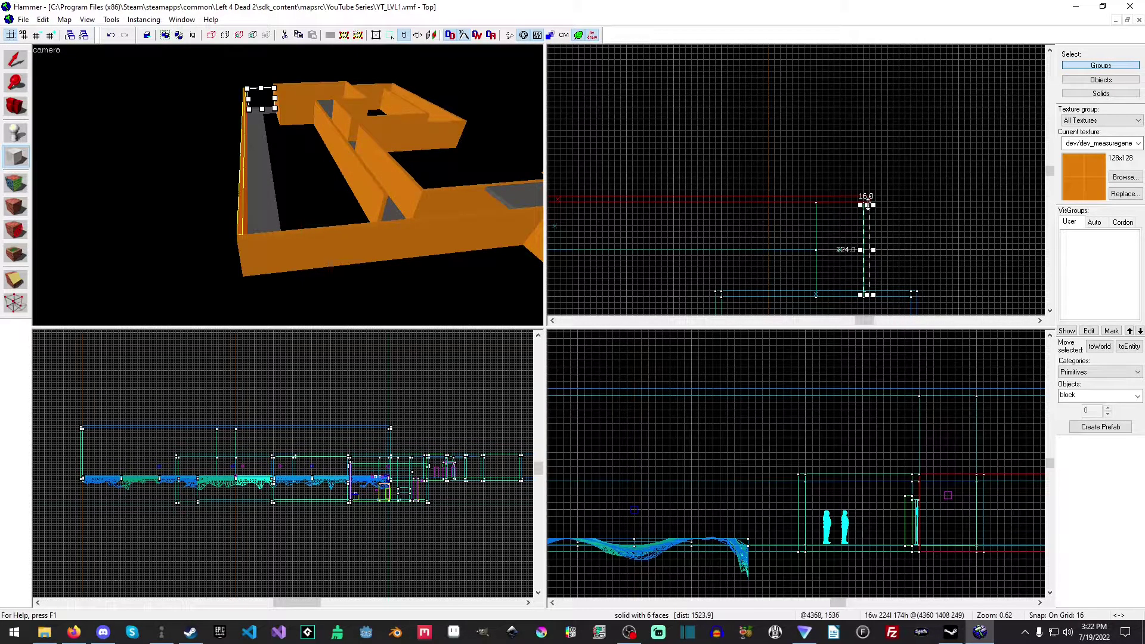
{"action": "left_click_drag", "start_coordinate": [868, 206], "coordinate": [868, 199]}
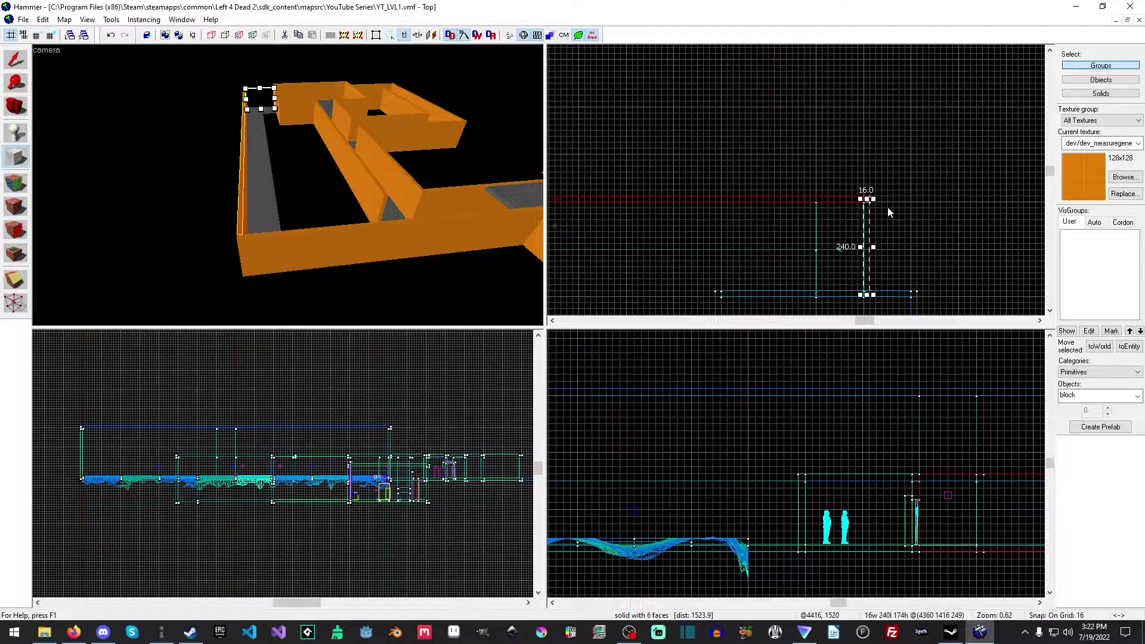
{"action": "key", "text": "Return"}
{"action": "scroll", "coordinate": [873, 215], "scroll_direction": "up", "scroll_amount": 3}
{"action": "scroll", "coordinate": [873, 215], "scroll_direction": "up", "scroll_amount": 1}
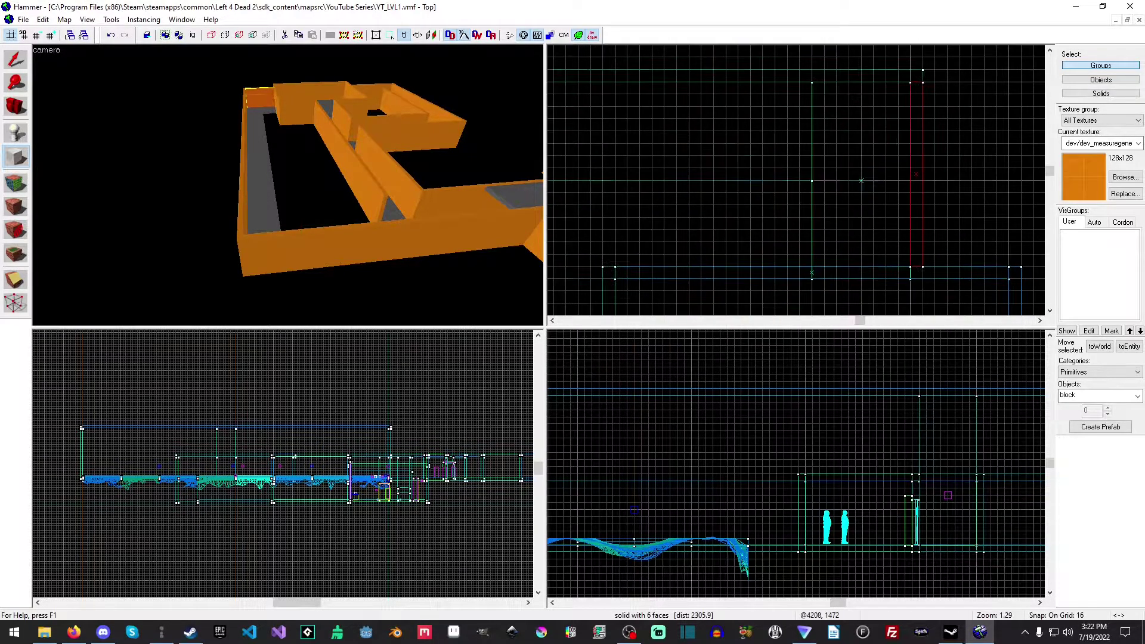
Add a short thin wall, a long wall extending left, and a corridor wall block.
{"action": "left_click_drag", "start_coordinate": [803, 185], "coordinate": [816, 272]}
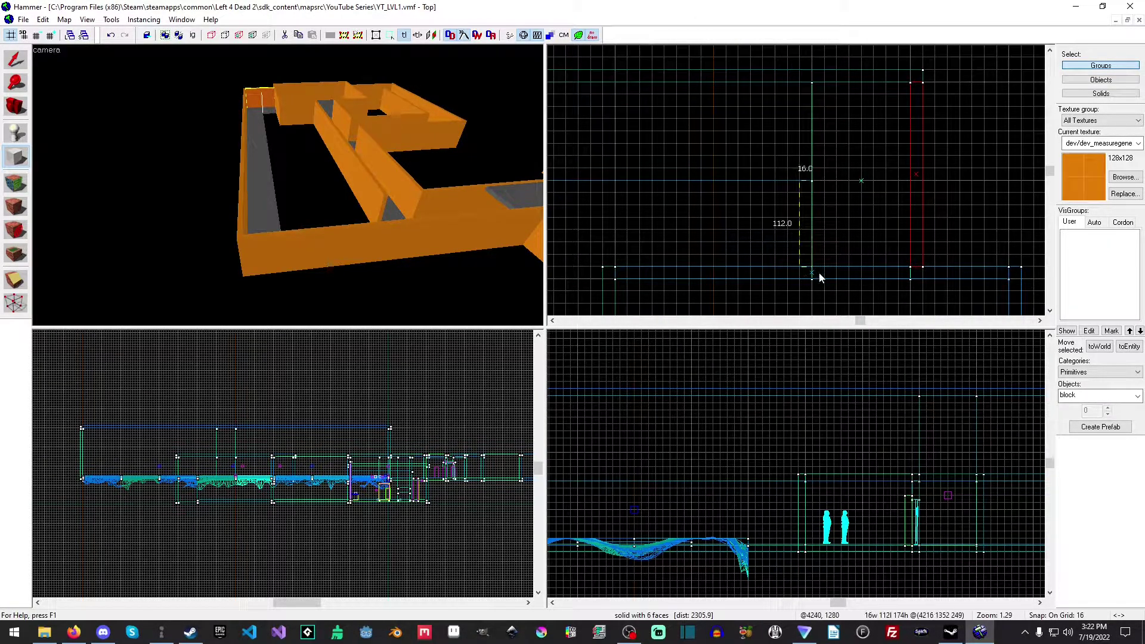
{"action": "key", "text": "Return"}
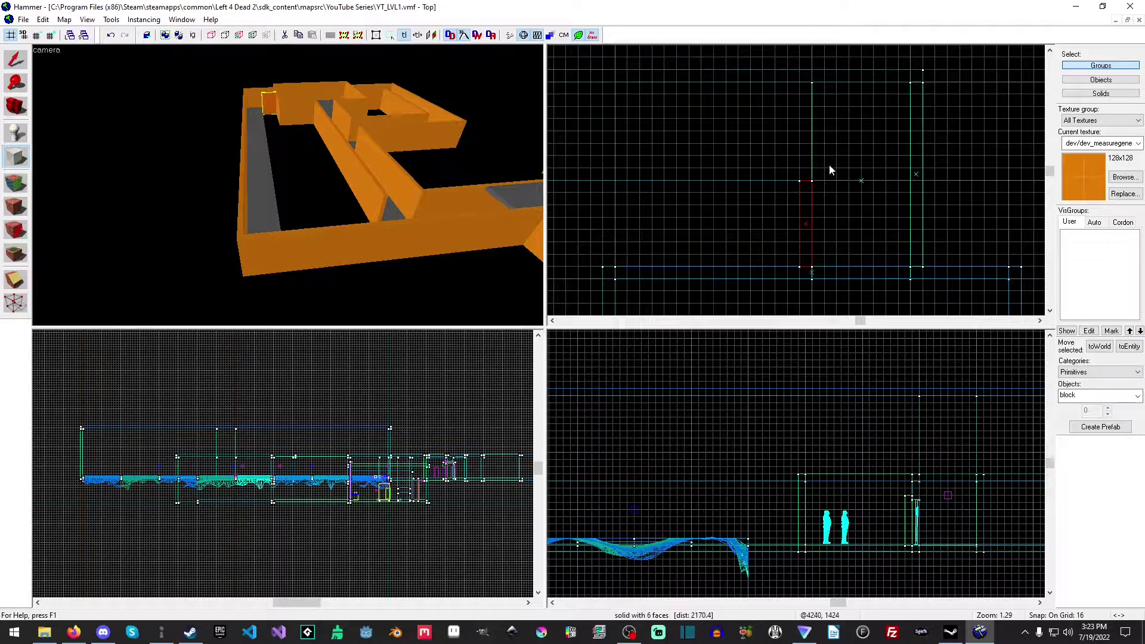
{"action": "left_click_drag", "start_coordinate": [795, 191], "coordinate": [36, 150]}
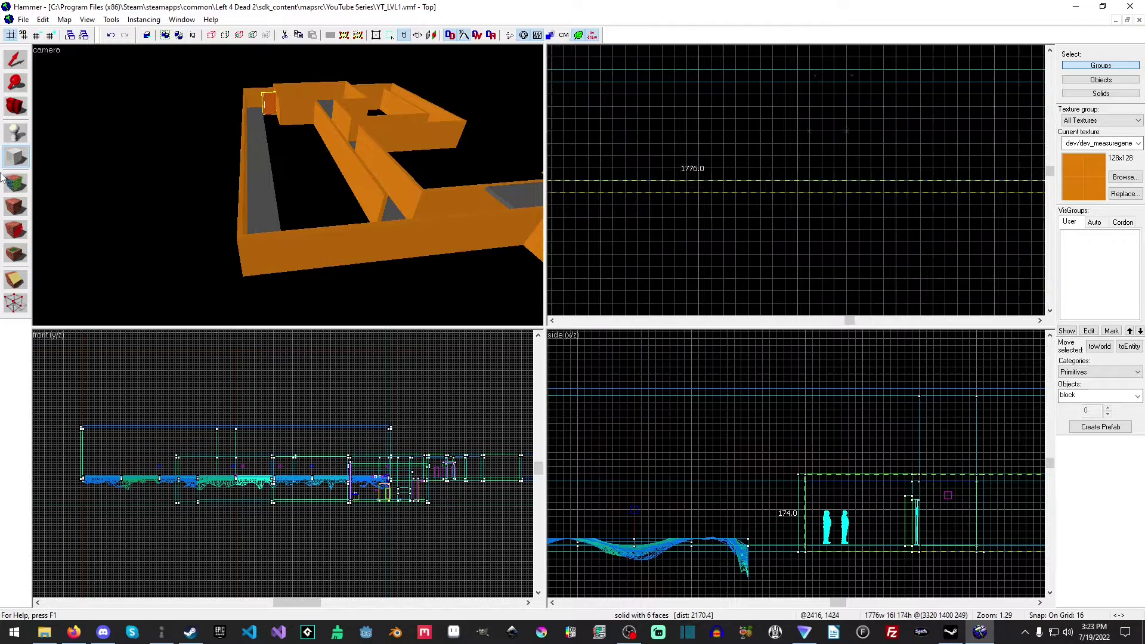
{"action": "mouse_move", "coordinate": [37, 150]}
{"action": "left_mouse_down"}
{"action": "mouse_move", "coordinate": [5, 179]}
{"action": "mouse_move", "coordinate": [818, 197]}
{"action": "left_mouse_up"}
{"action": "key", "text": "Return"}
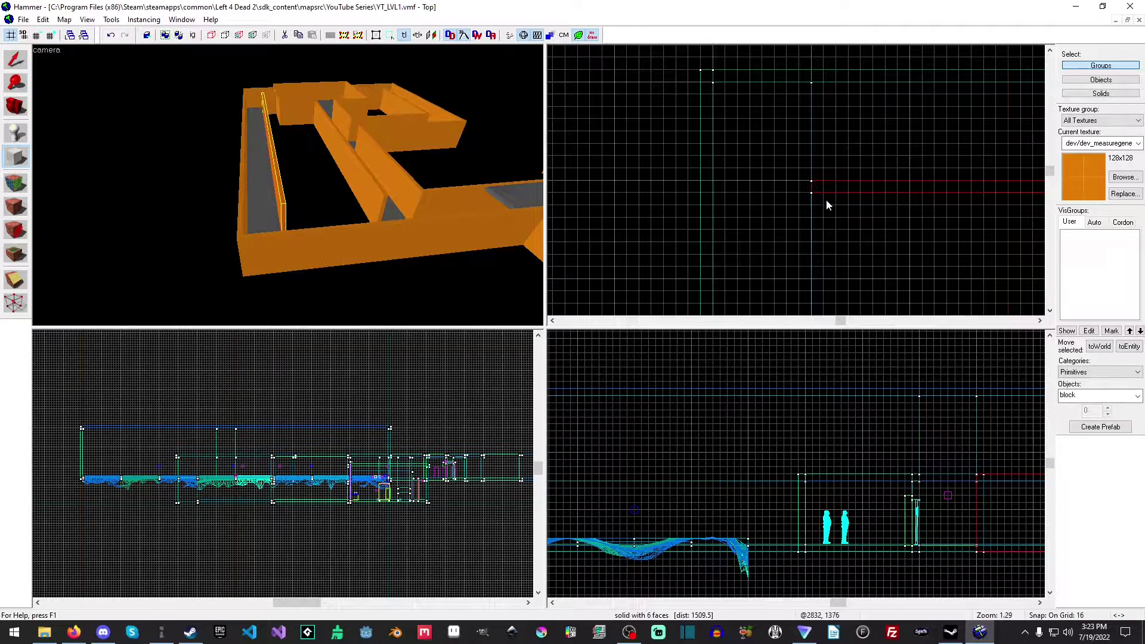
{"action": "scroll", "coordinate": [826, 200], "scroll_direction": "down", "scroll_amount": 2}
{"action": "middle_click_drag", "start_coordinate": [826, 199], "coordinate": [757, 108]}
{"action": "left_click_drag", "start_coordinate": [752, 98], "coordinate": [763, 293]}
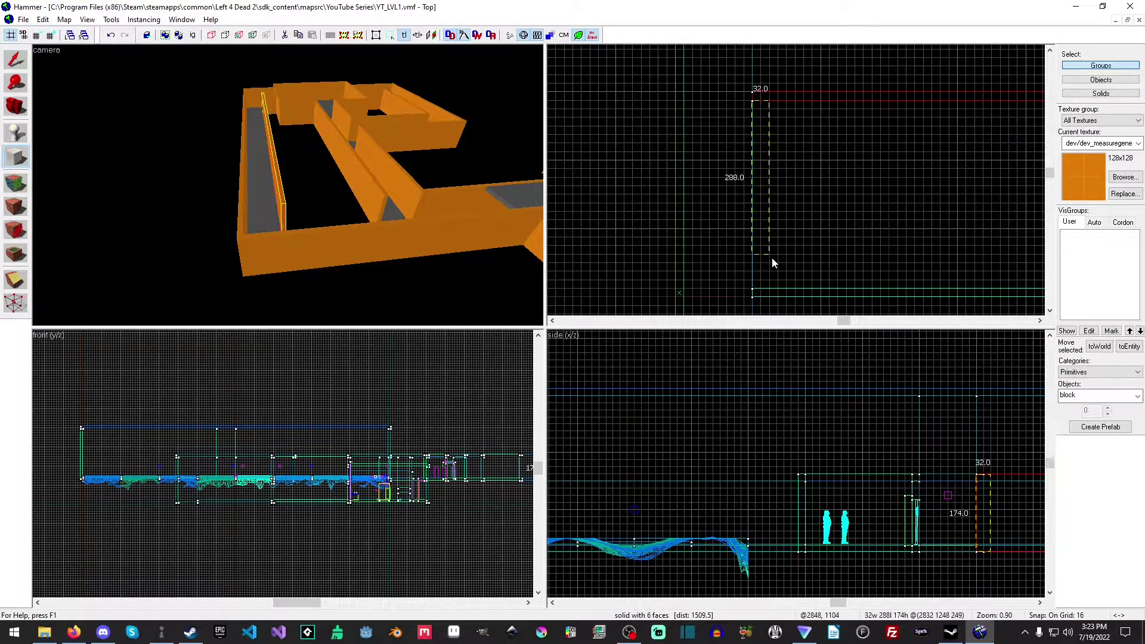
{"action": "key", "text": "Return"}
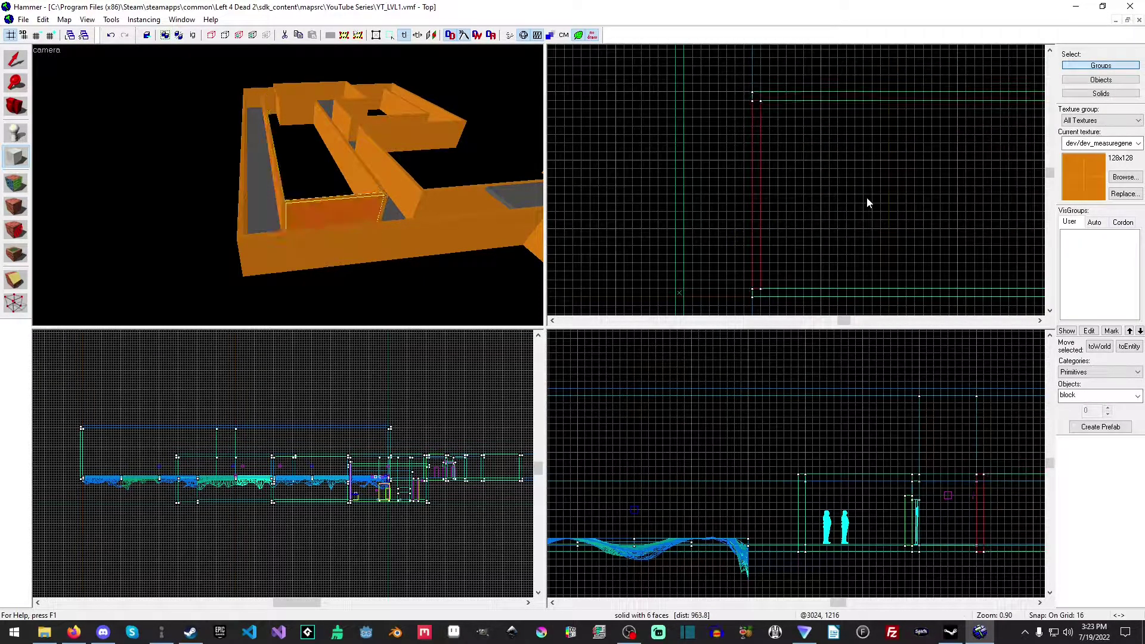
{"action": "left_click", "coordinate": [15, 59]}
{"action": "left_click", "coordinate": [107, 144]}
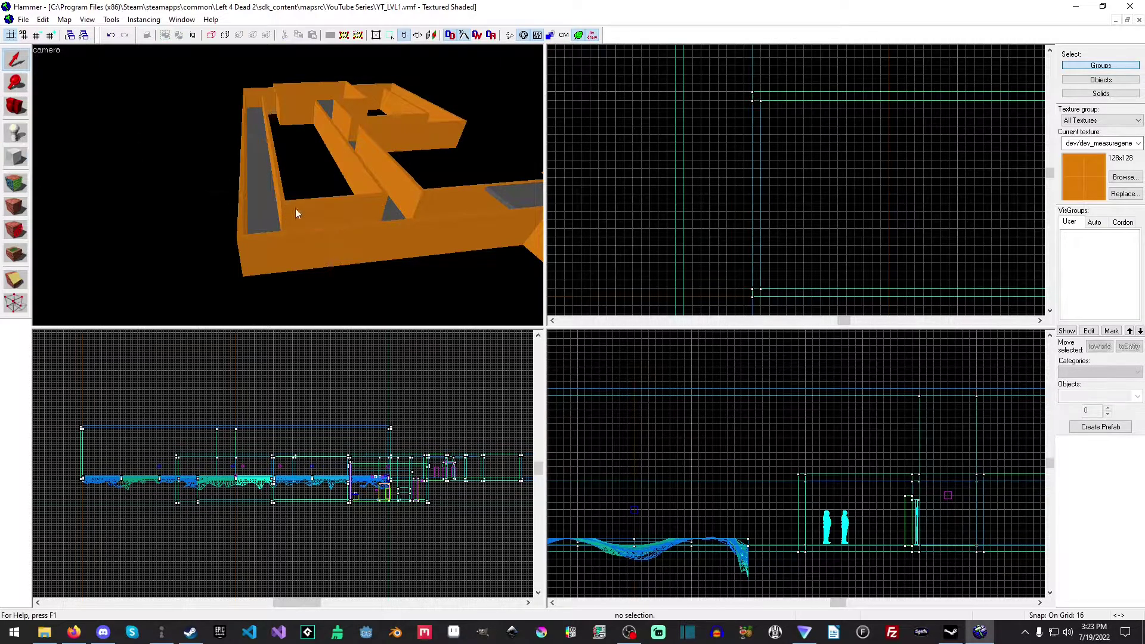
{"action": "key", "text": "z"}
{"action": "key", "text": "w"}
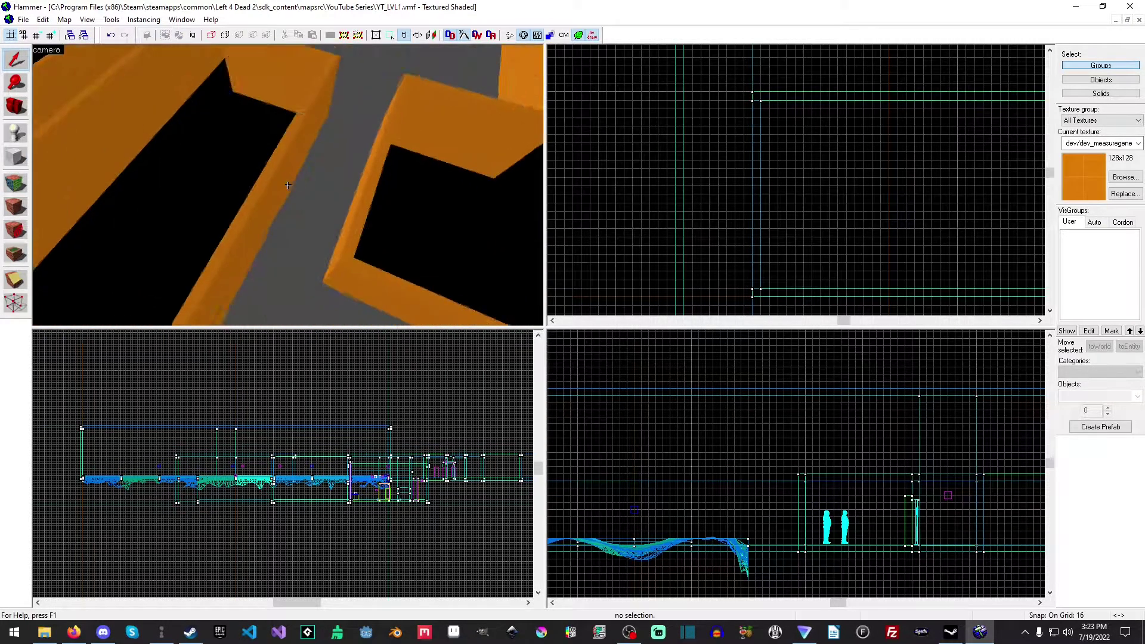
{"action": "key", "text": "w"}
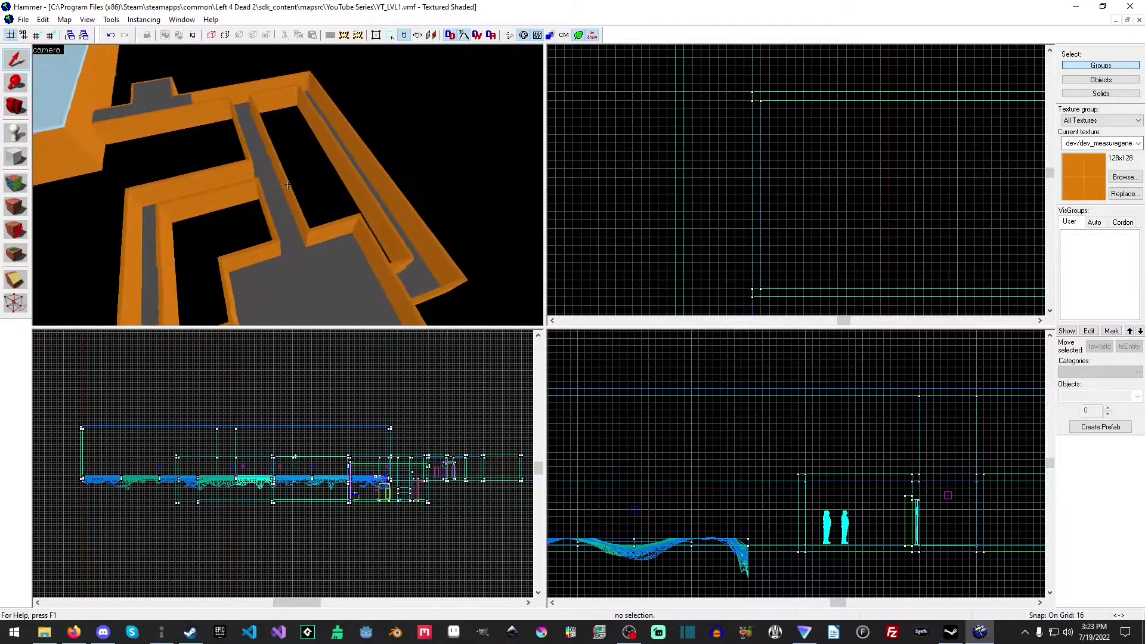
{"action": "key", "text": "w"}
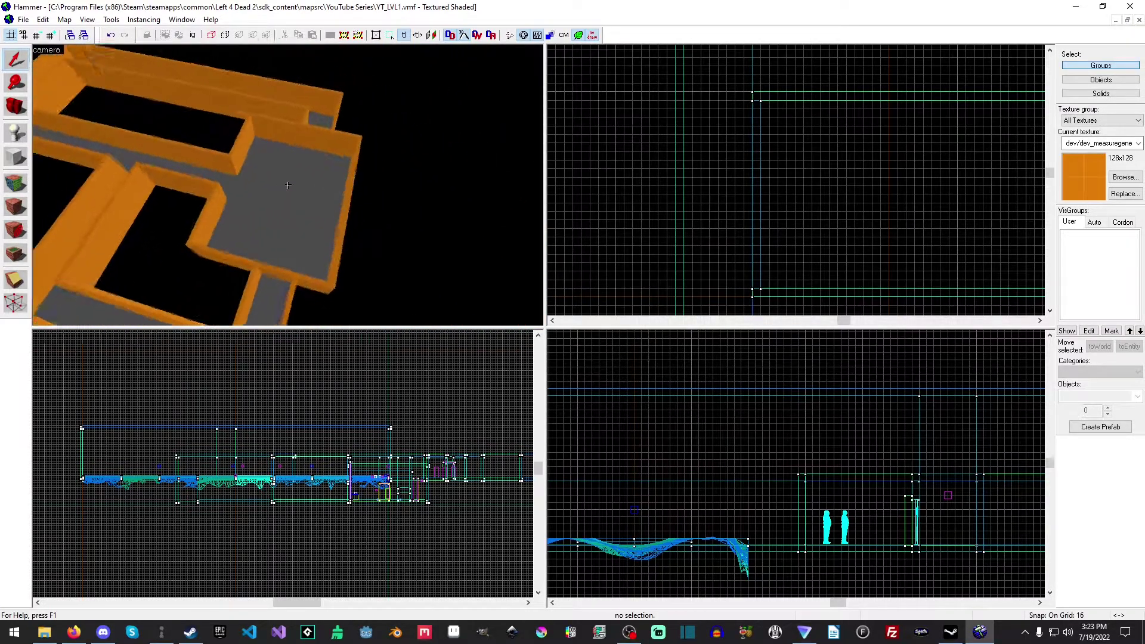
{"action": "key", "text": "s"}
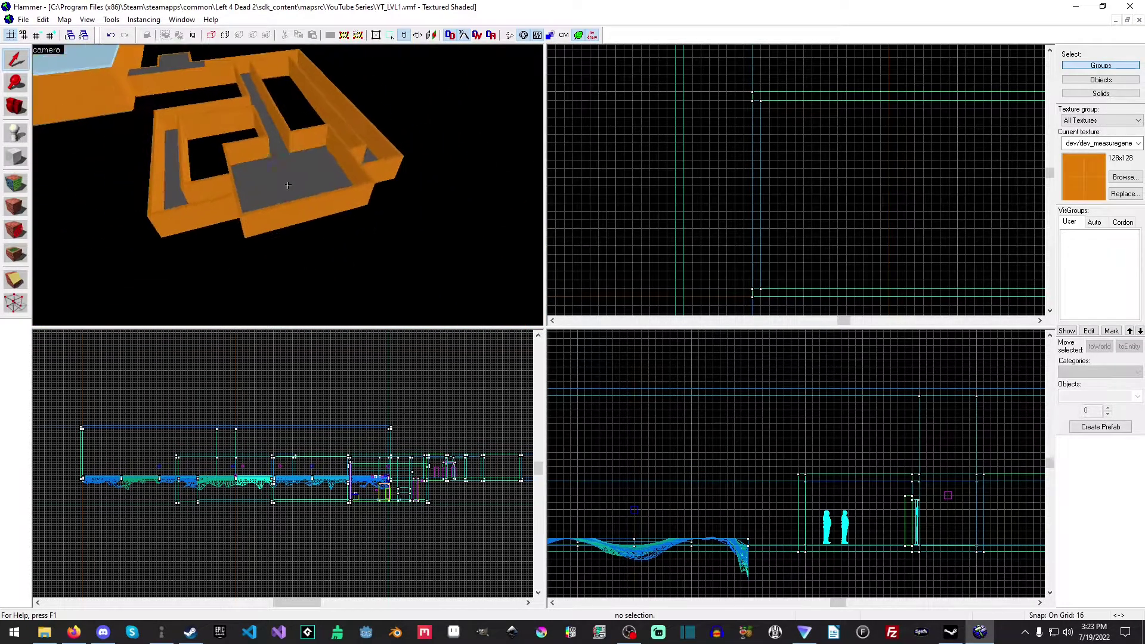
{"action": "key", "text": "z"}
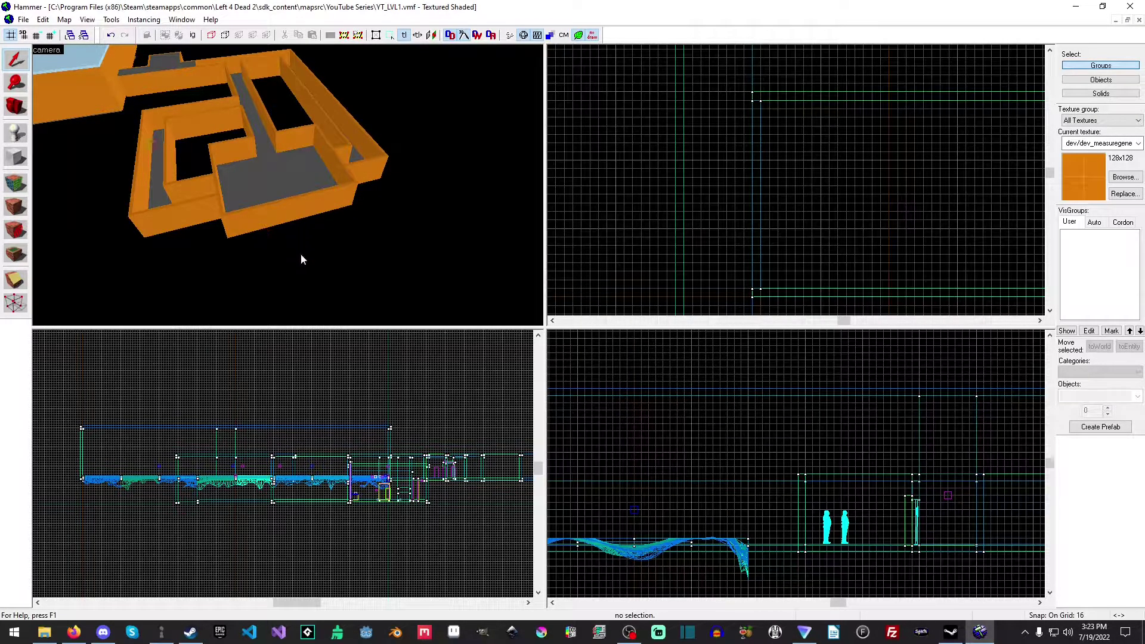
{"action": "key", "text": "w"}
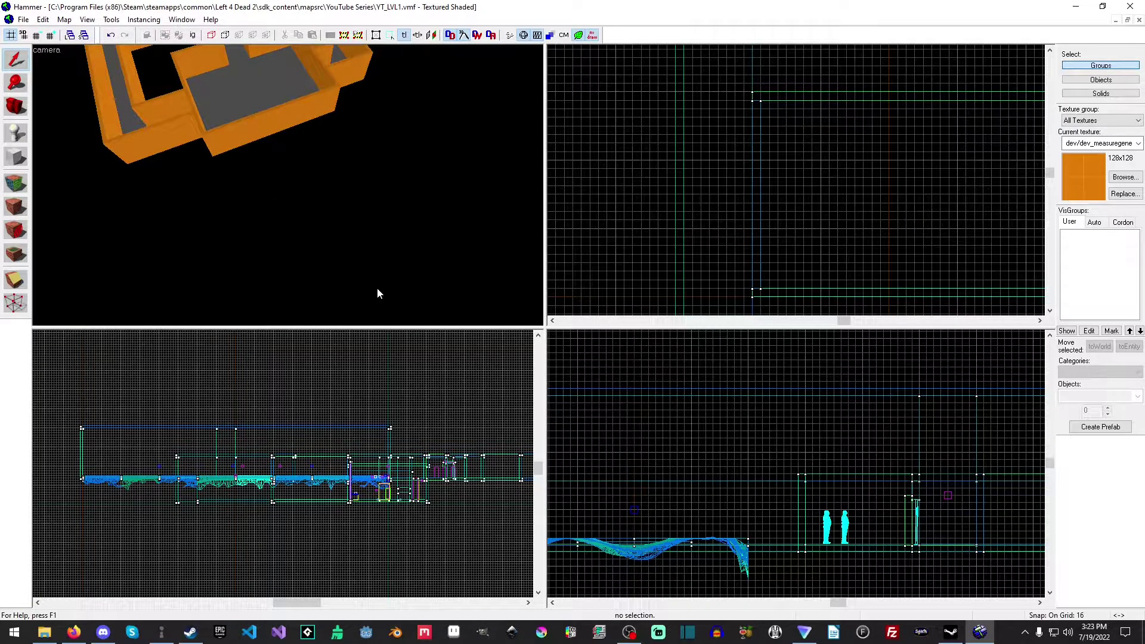
{"action": "key", "text": "s"}
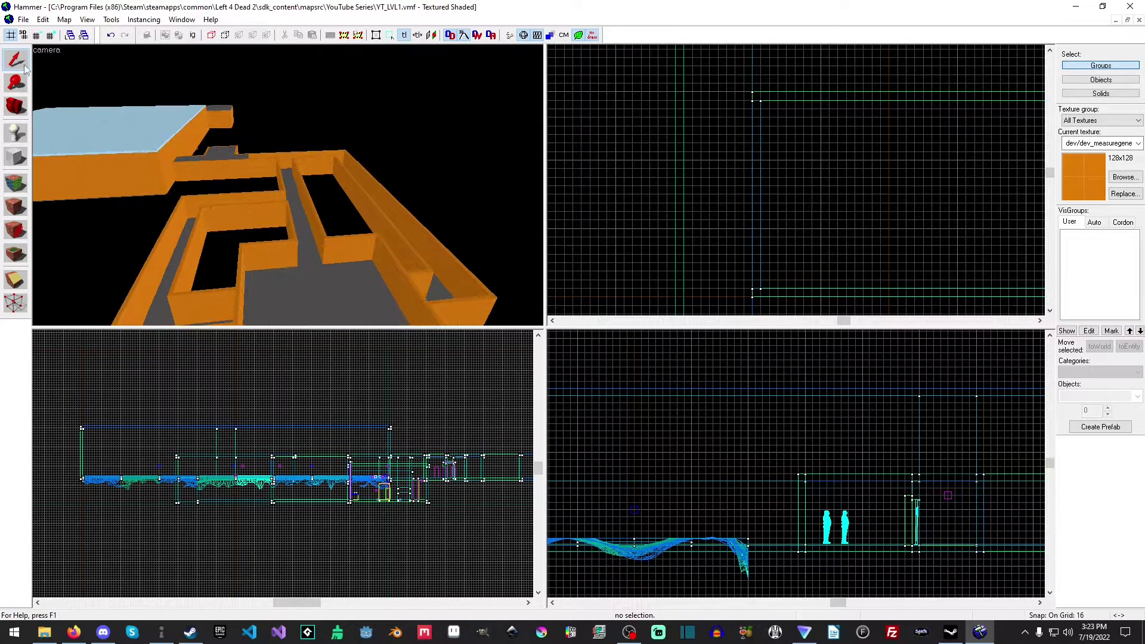
Apply a grey texture to the thin strip above the corridor.
{"action": "left_click", "coordinate": [245, 167]}
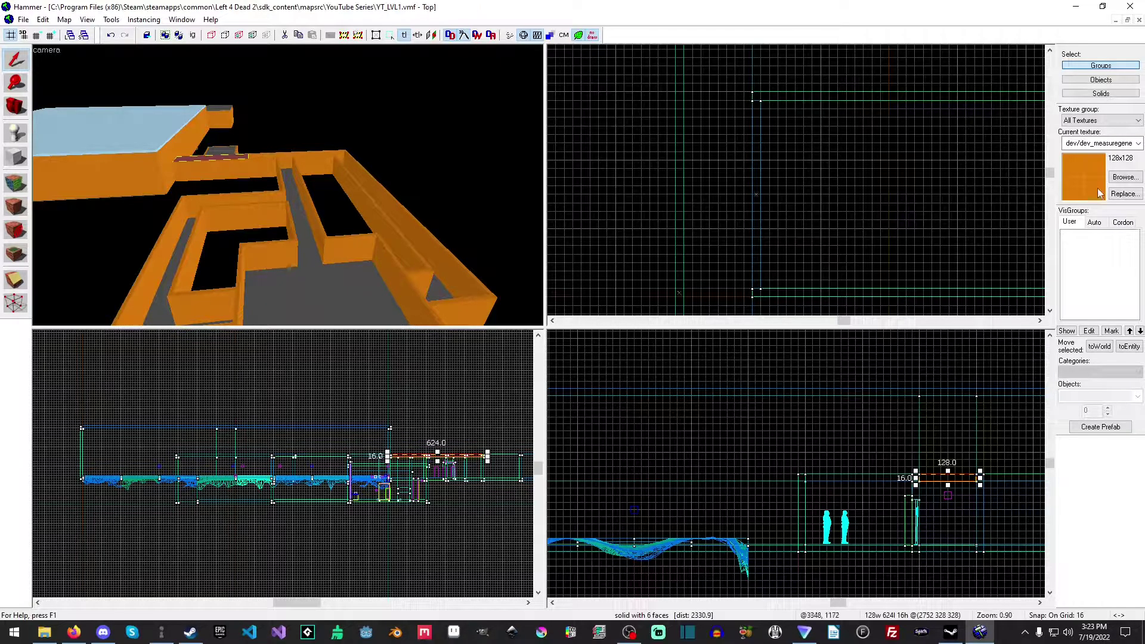
{"action": "left_click", "coordinate": [1124, 177]}
{"action": "double_click", "coordinate": [464, 164]}
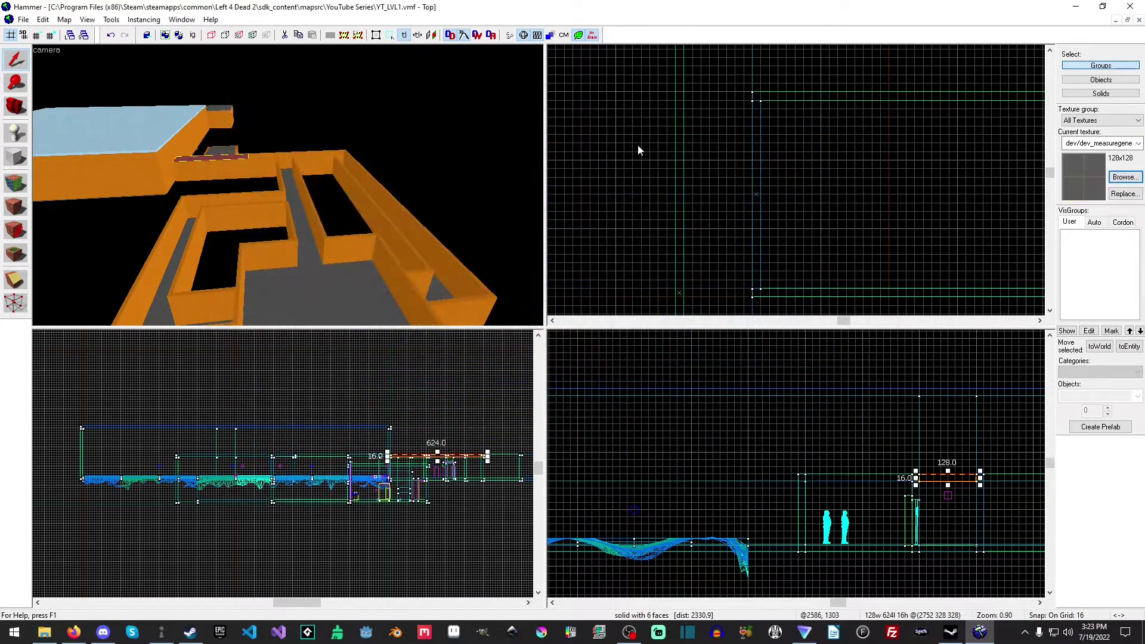
{"action": "scroll", "coordinate": [817, 182], "scroll_direction": "down", "scroll_amount": 3}
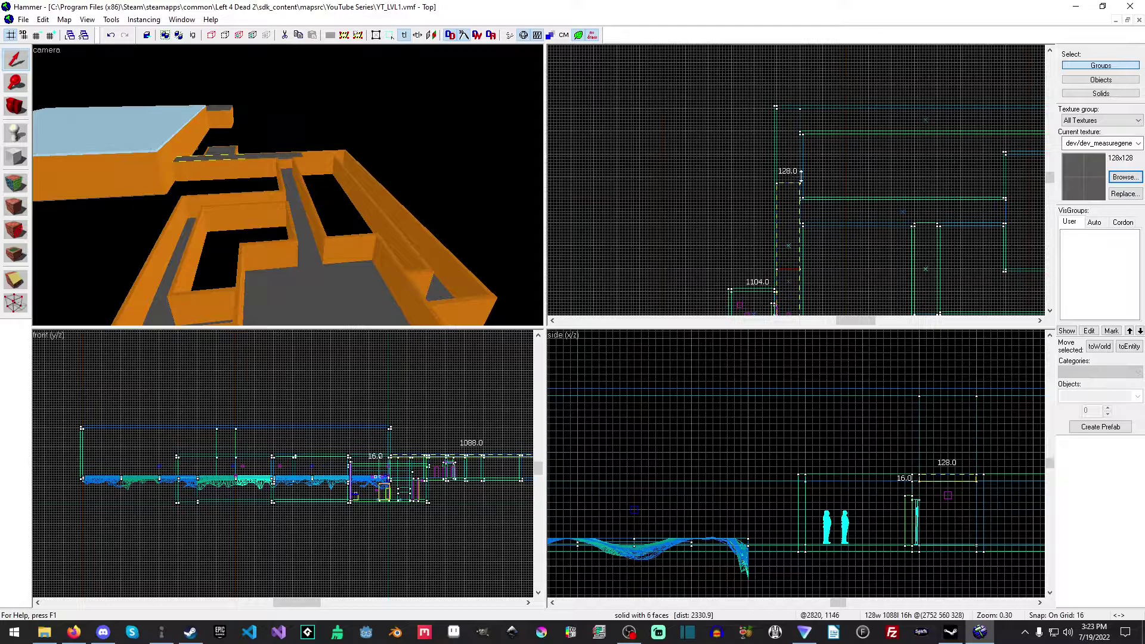
Stretch the strip into a 1520-unit roof along the corridor, then deselect it.
{"action": "left_click_drag", "start_coordinate": [787, 266], "coordinate": [787, 103]}
{"action": "key", "text": "z"}
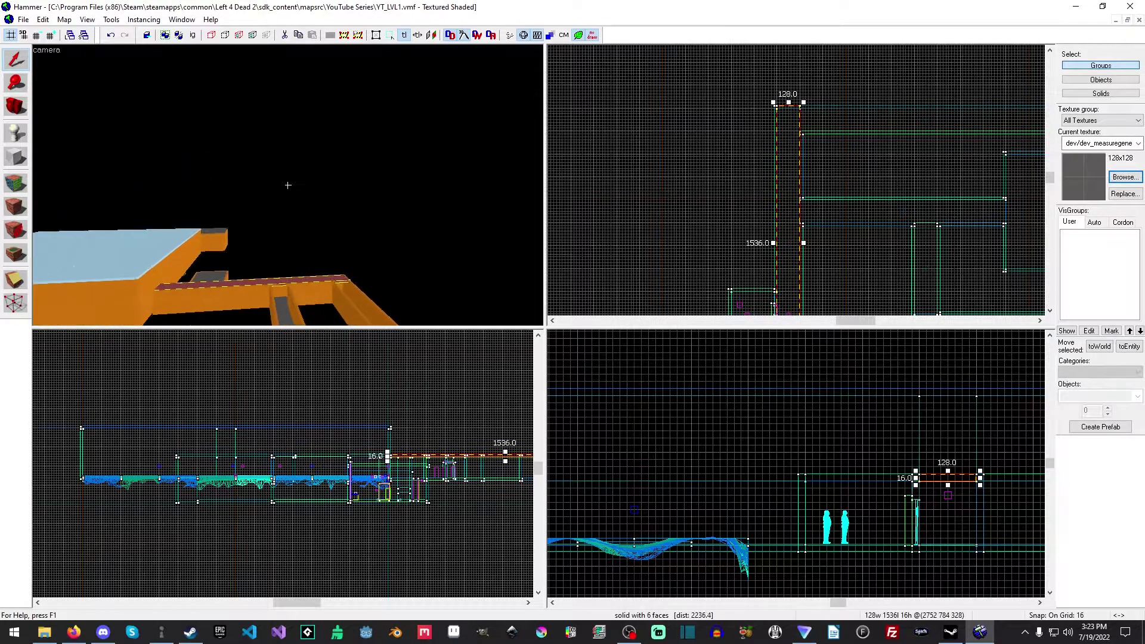
{"action": "key", "text": "w"}
{"action": "key", "text": "w"}
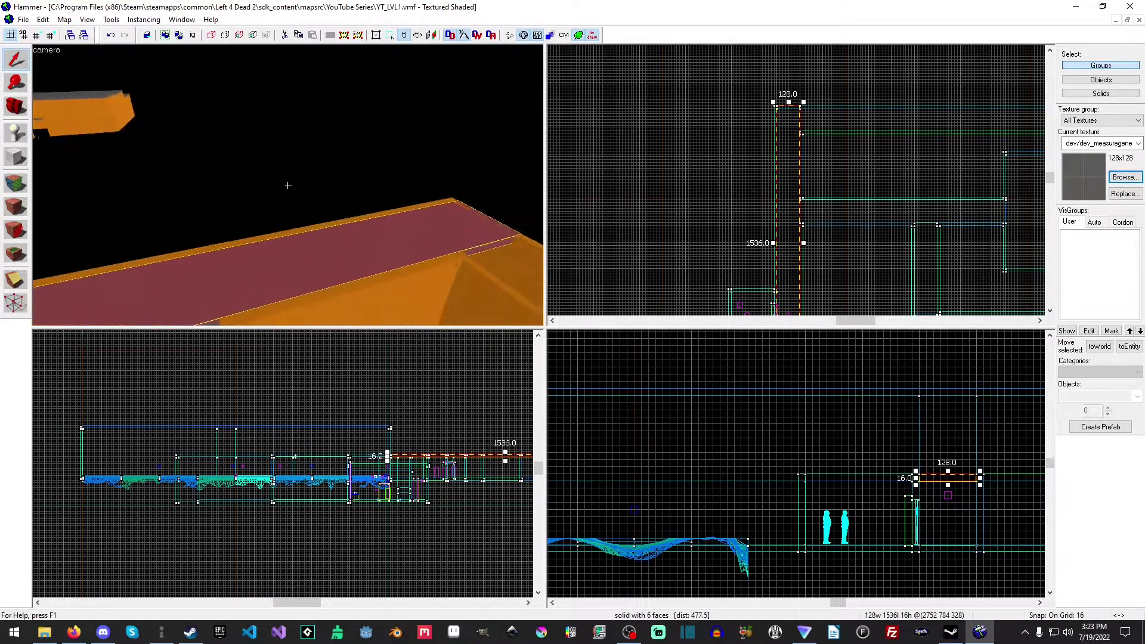
{"action": "key", "text": "w"}
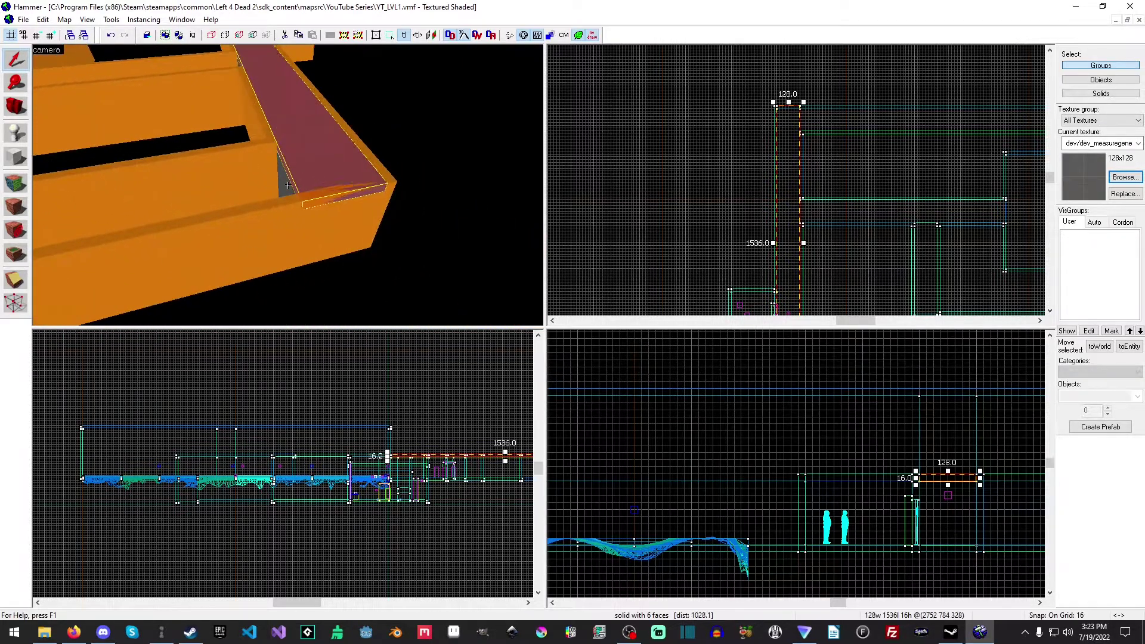
{"action": "scroll", "coordinate": [783, 105], "scroll_direction": "up", "scroll_amount": 2}
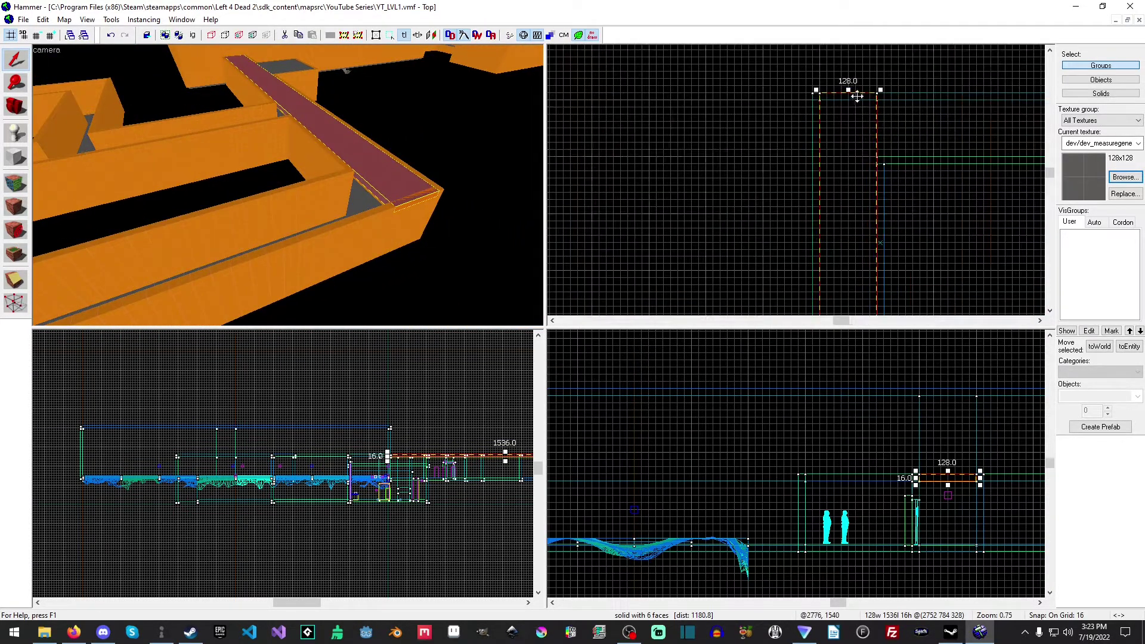
{"action": "left_click_drag", "start_coordinate": [848, 91], "coordinate": [850, 104]}
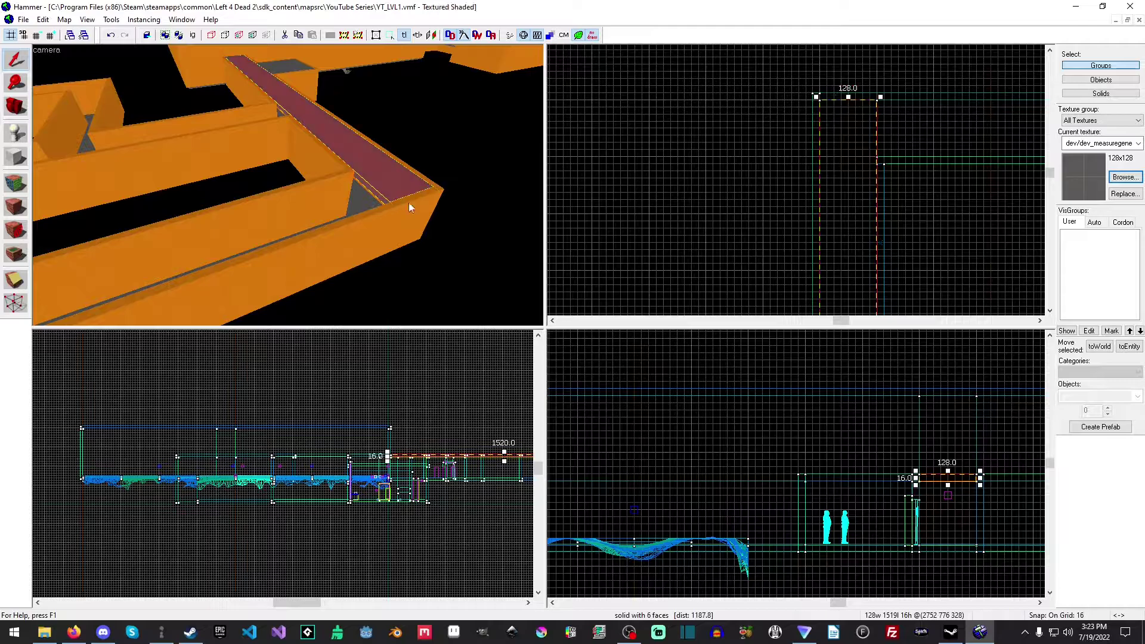
{"action": "left_click", "coordinate": [507, 199]}
Add a long 16-unit-thick corridor roof and a 128 by 240 end-section roof block.
{"action": "left_click", "coordinate": [16, 158]}
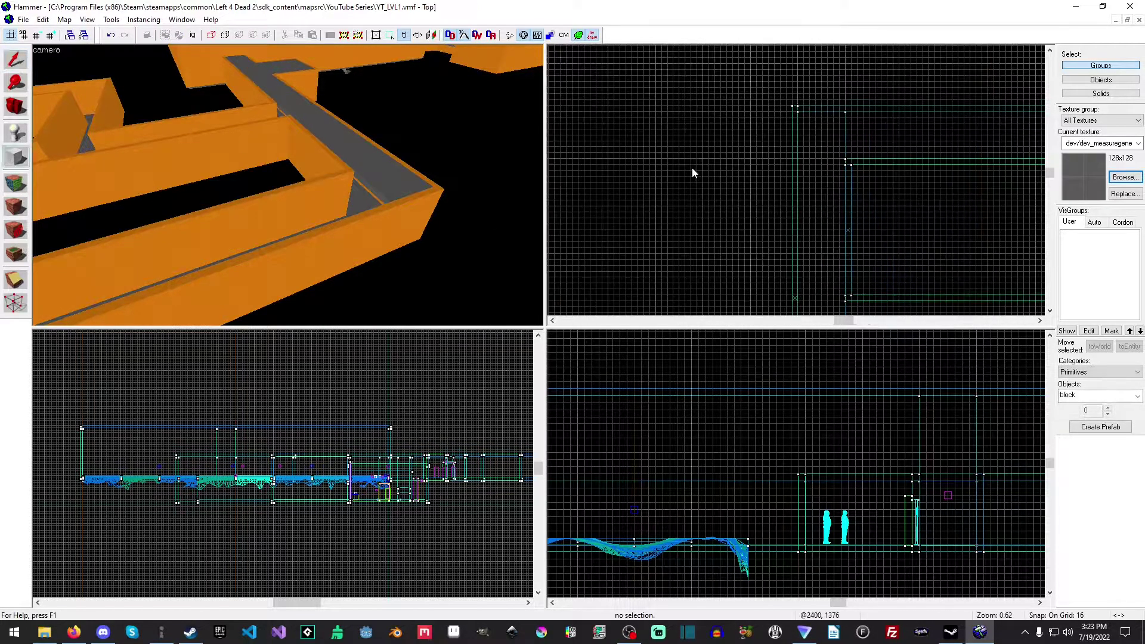
{"action": "scroll", "coordinate": [692, 167], "scroll_direction": "up", "scroll_amount": 1}
{"action": "middle_click_drag", "start_coordinate": [900, 187], "coordinate": [673, 128]}
{"action": "left_click_drag", "start_coordinate": [658, 123], "coordinate": [717, 198]}
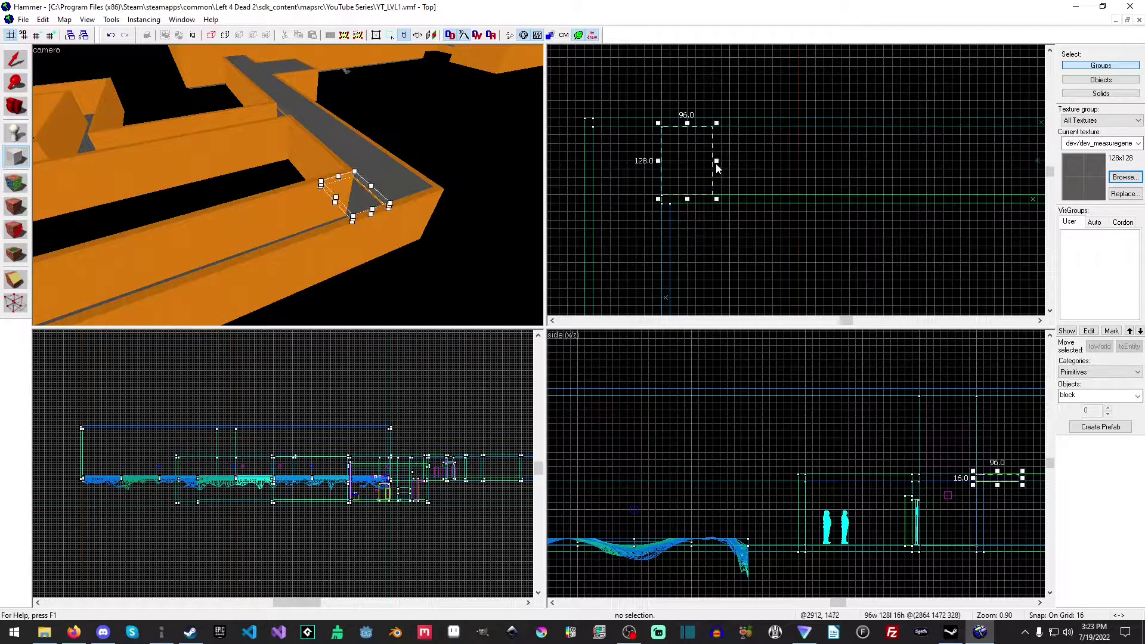
{"action": "mouse_move", "coordinate": [717, 161]}
{"action": "left_mouse_down"}
{"action": "mouse_move", "coordinate": [1035, 256]}
{"action": "mouse_move", "coordinate": [958, 188]}
{"action": "left_mouse_up"}
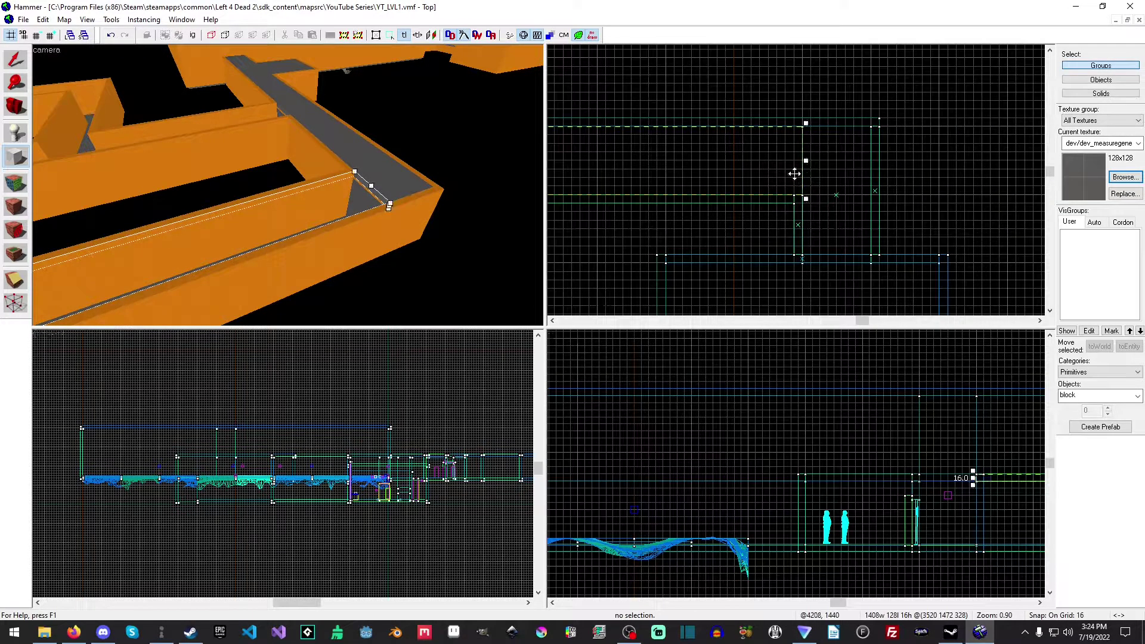
{"action": "key", "text": "Return"}
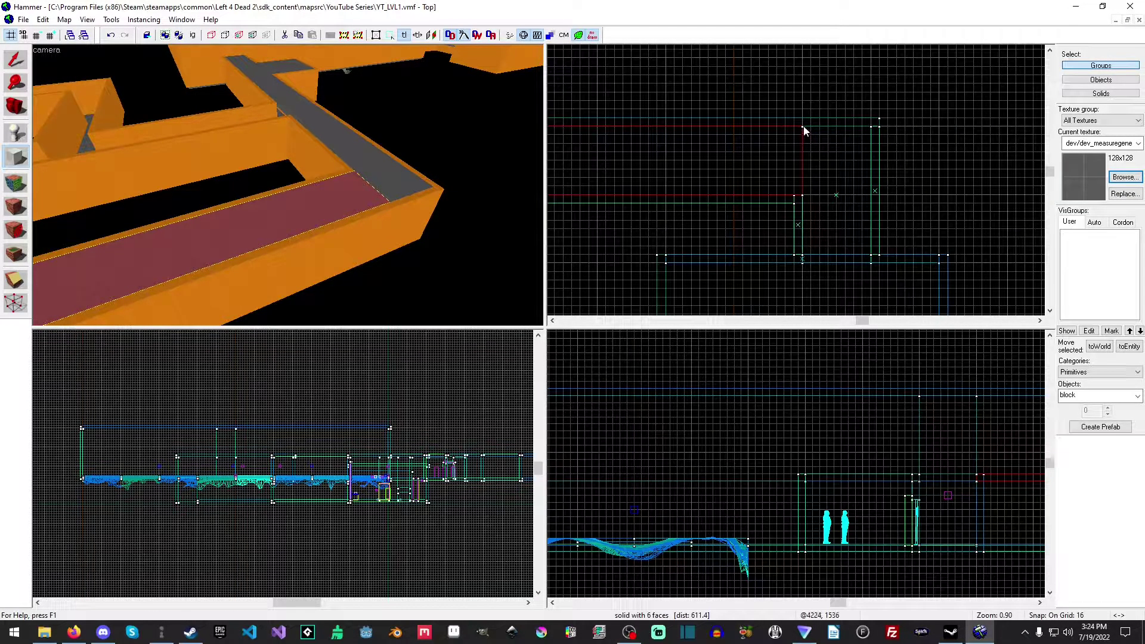
{"action": "left_click_drag", "start_coordinate": [804, 132], "coordinate": [876, 259]}
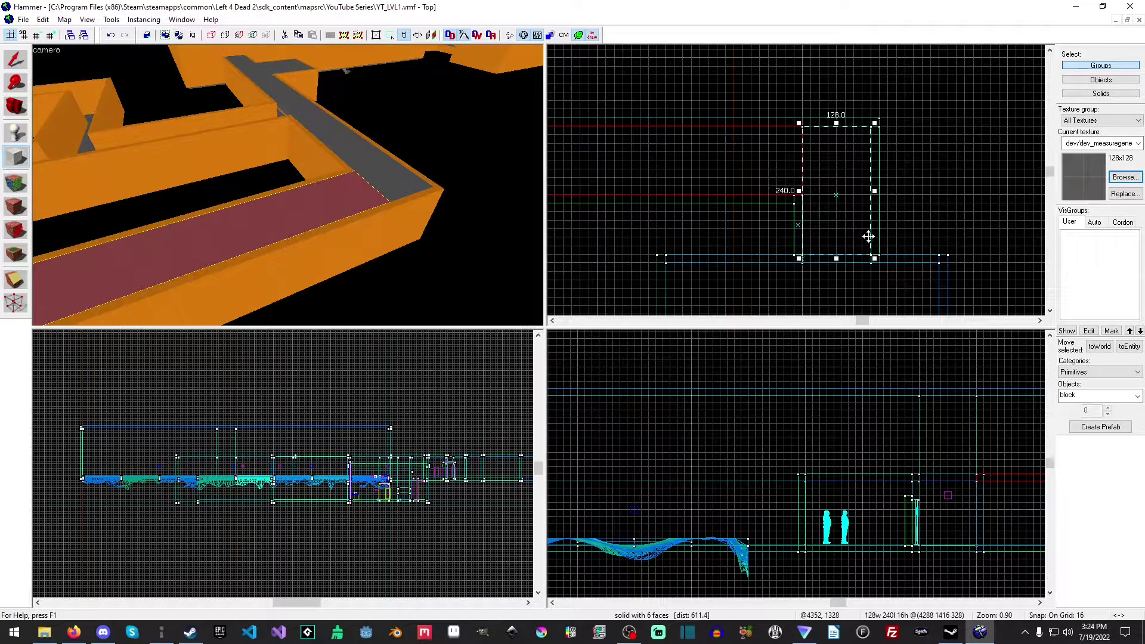
{"action": "key", "text": "Return"}
Check the walls for gaps in 3D, then lay a flat roof block over the room.
{"action": "key", "text": "z"}
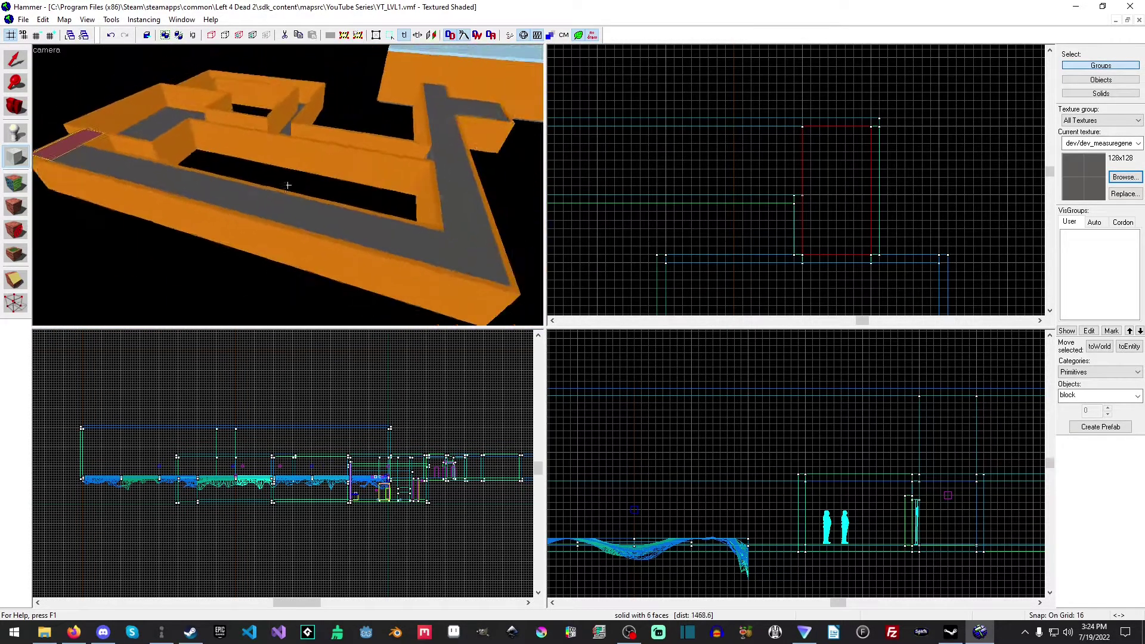
{"action": "key", "text": "z"}
{"action": "scroll", "coordinate": [695, 125], "scroll_direction": "down", "scroll_amount": 2}
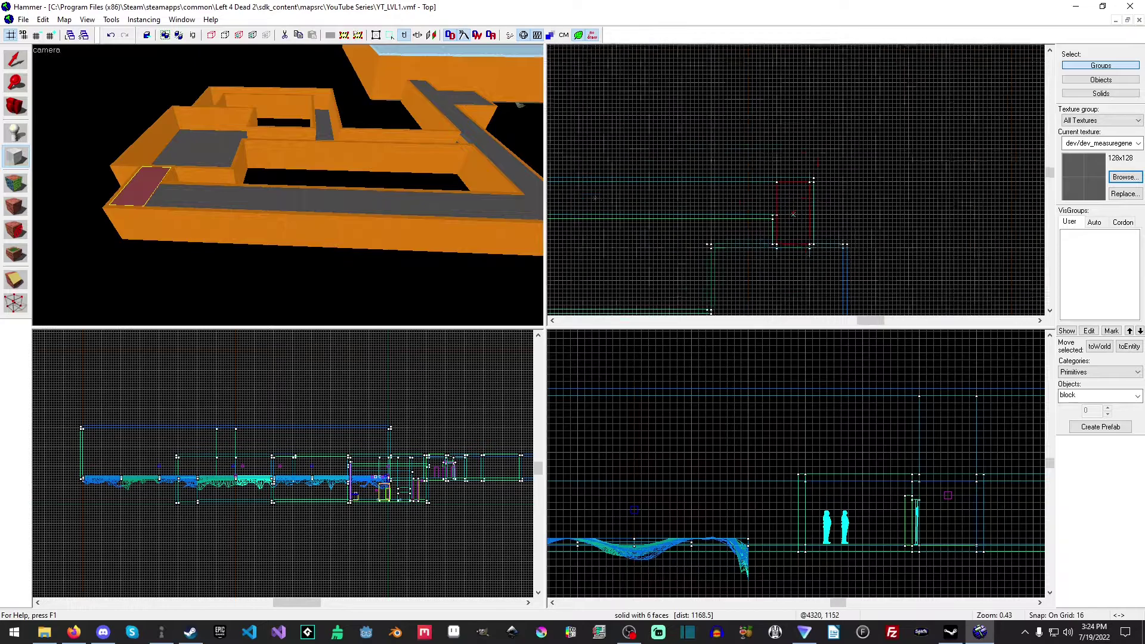
{"action": "scroll", "coordinate": [694, 126], "scroll_direction": "down", "scroll_amount": 1}
{"action": "scroll", "coordinate": [676, 113], "scroll_direction": "up", "scroll_amount": 1}
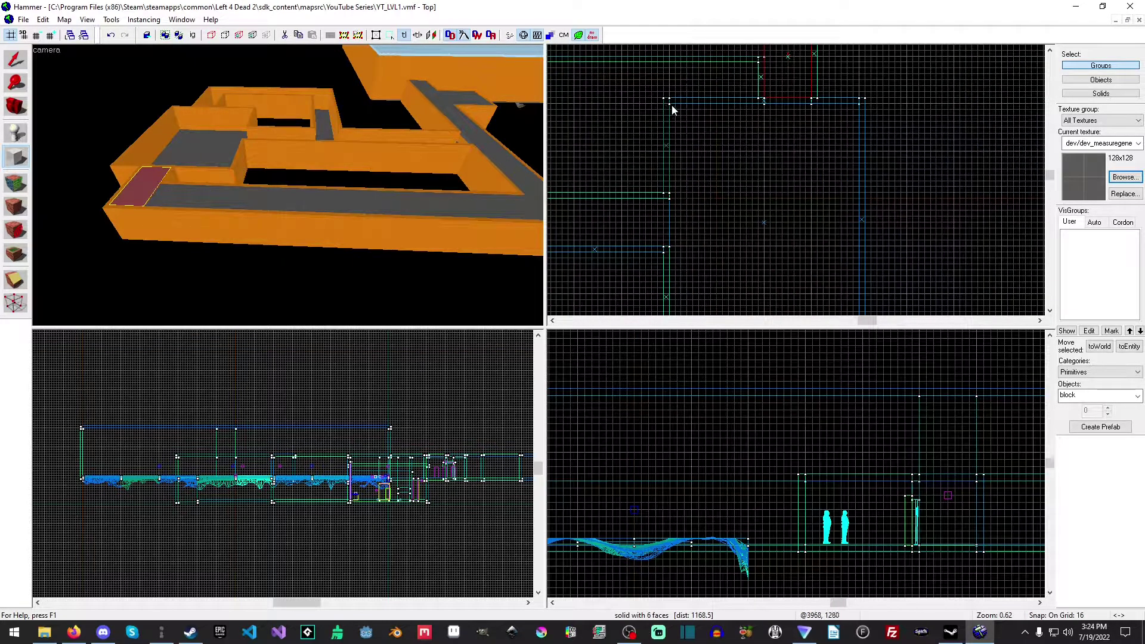
{"action": "mouse_move", "coordinate": [666, 107]}
{"action": "left_mouse_down"}
{"action": "mouse_move", "coordinate": [864, 610]}
{"action": "mouse_move", "coordinate": [851, 243]}
{"action": "mouse_move", "coordinate": [865, 225]}
{"action": "left_mouse_up"}
{"action": "key", "text": "Return"}
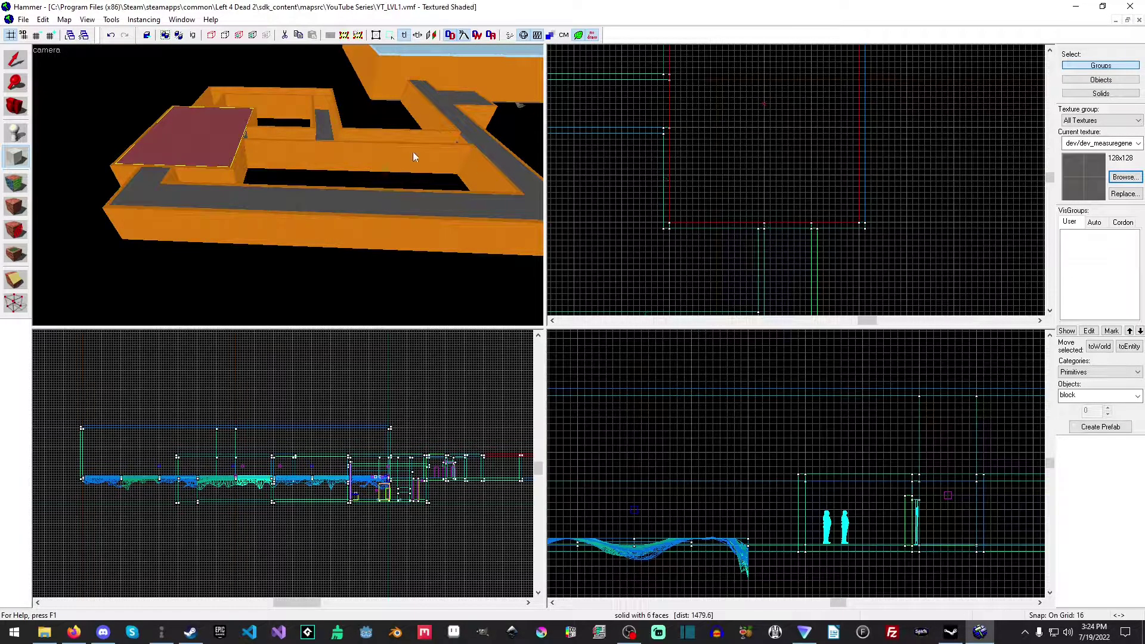
{"action": "key", "text": "z"}
{"action": "key", "text": "z"}
{"action": "scroll", "coordinate": [288, 185], "scroll_direction": "up", "scroll_amount": 2}
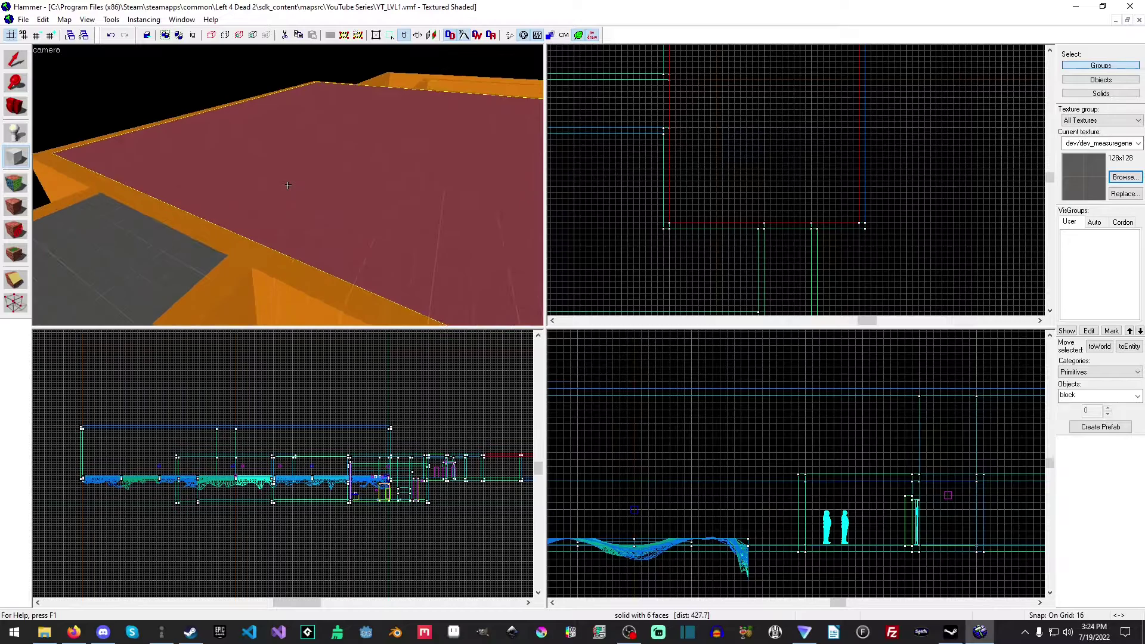
{"action": "scroll", "coordinate": [729, 240], "scroll_direction": "down", "scroll_amount": 2}
{"action": "scroll", "coordinate": [757, 294], "scroll_direction": "down", "scroll_amount": 1}
{"action": "key", "text": "z"}
{"action": "scroll", "coordinate": [287, 184], "scroll_direction": "down", "scroll_amount": 3}
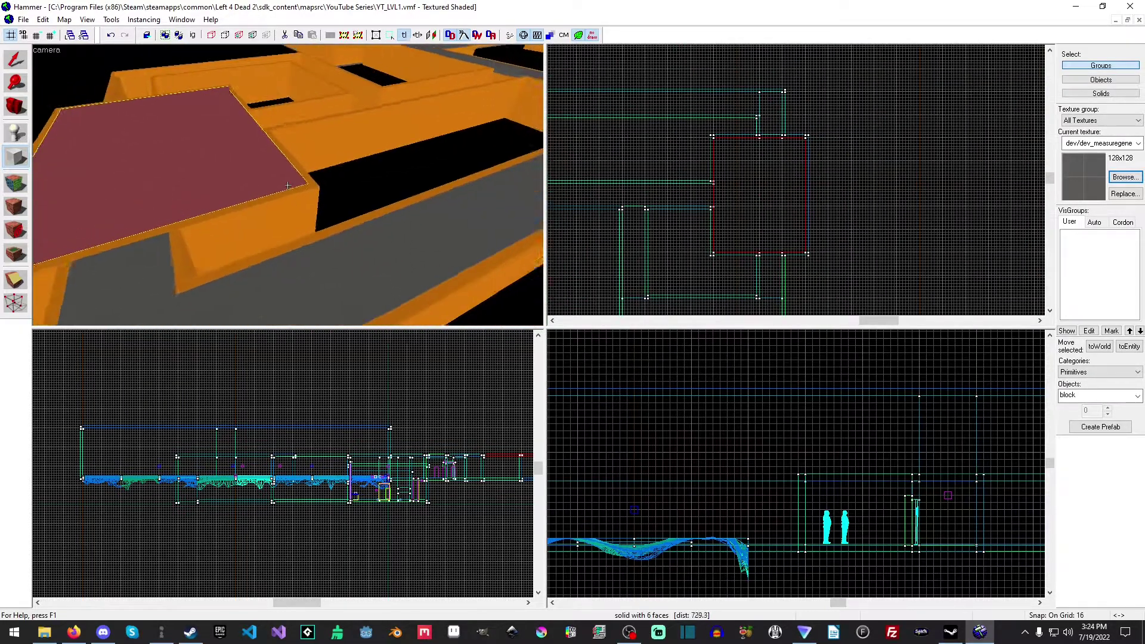
{"action": "scroll", "coordinate": [287, 186], "scroll_direction": "down", "scroll_amount": 1}
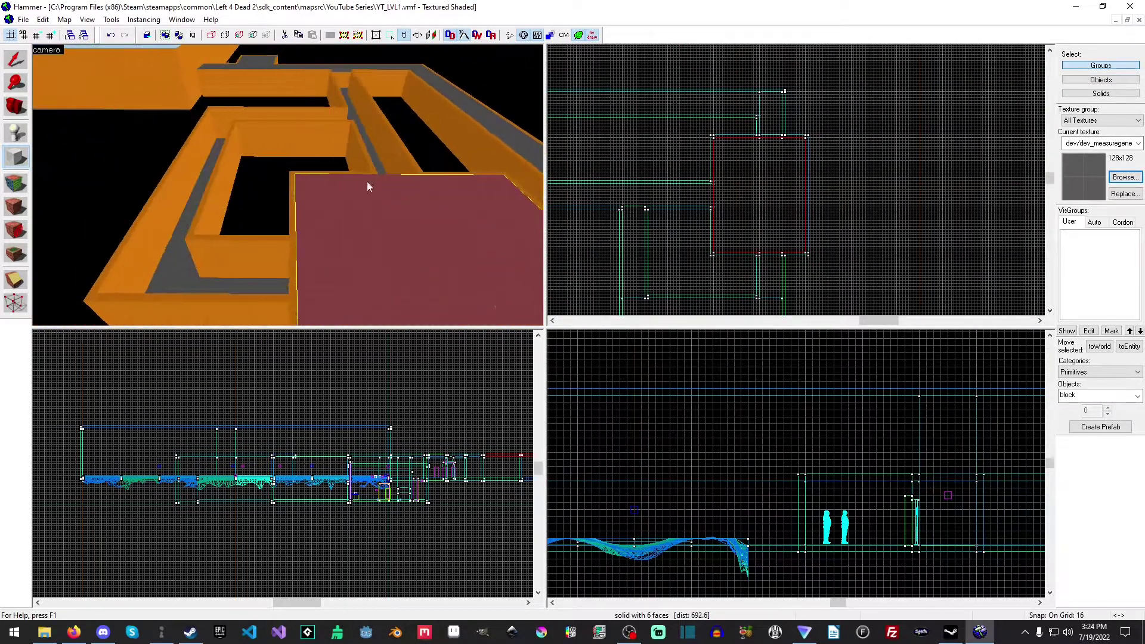
{"action": "scroll", "coordinate": [823, 242], "scroll_direction": "down", "scroll_amount": 1}
{"action": "scroll", "coordinate": [707, 243], "scroll_direction": "up", "scroll_amount": 1}
{"action": "scroll", "coordinate": [597, 182], "scroll_direction": "up", "scroll_amount": 1}
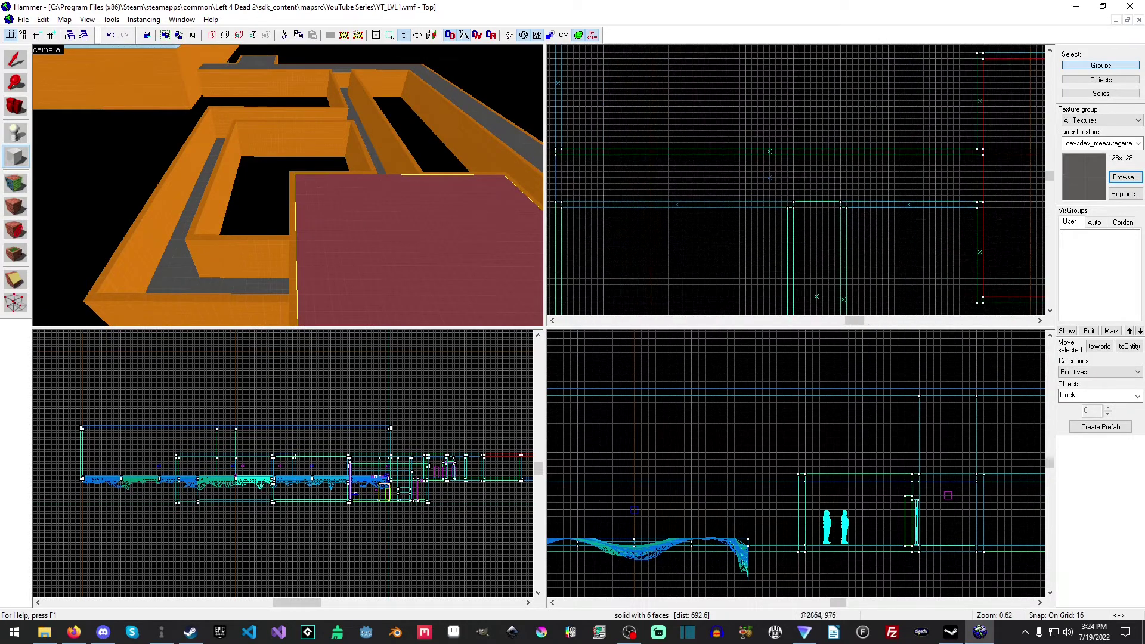
Add roof blocks over the corridor: a long strip, plus 640-long, 640×128 and 128×368 blocks.
{"action": "middle_click_drag", "start_coordinate": [560, 166], "coordinate": [594, 158]}
{"action": "left_click_drag", "start_coordinate": [590, 143], "coordinate": [1019, 196]}
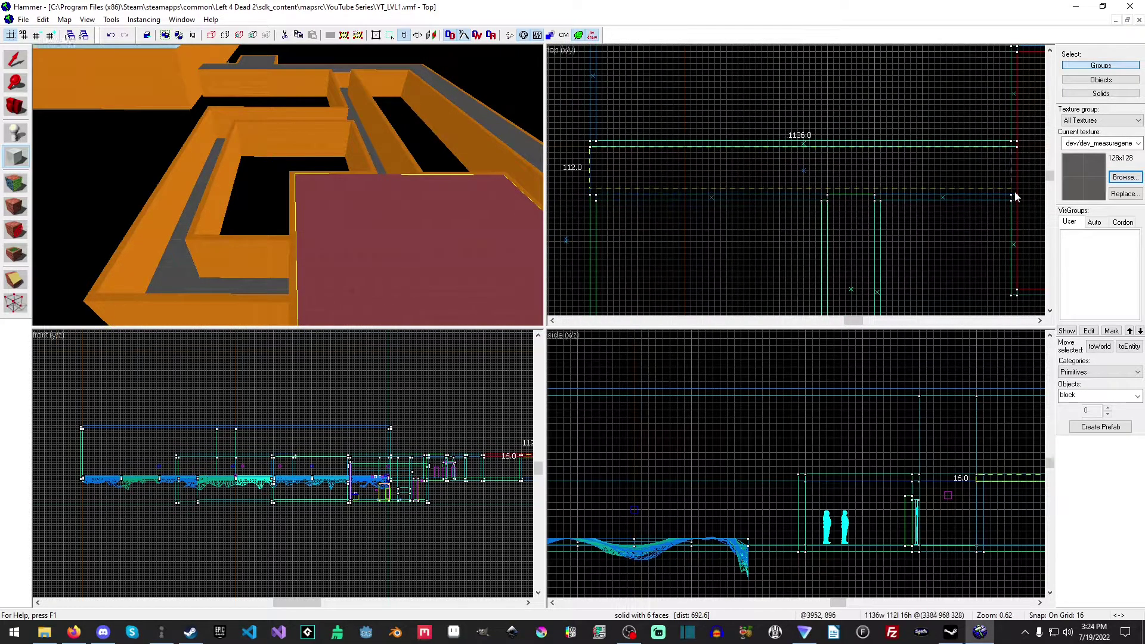
{"action": "key", "text": "Return"}
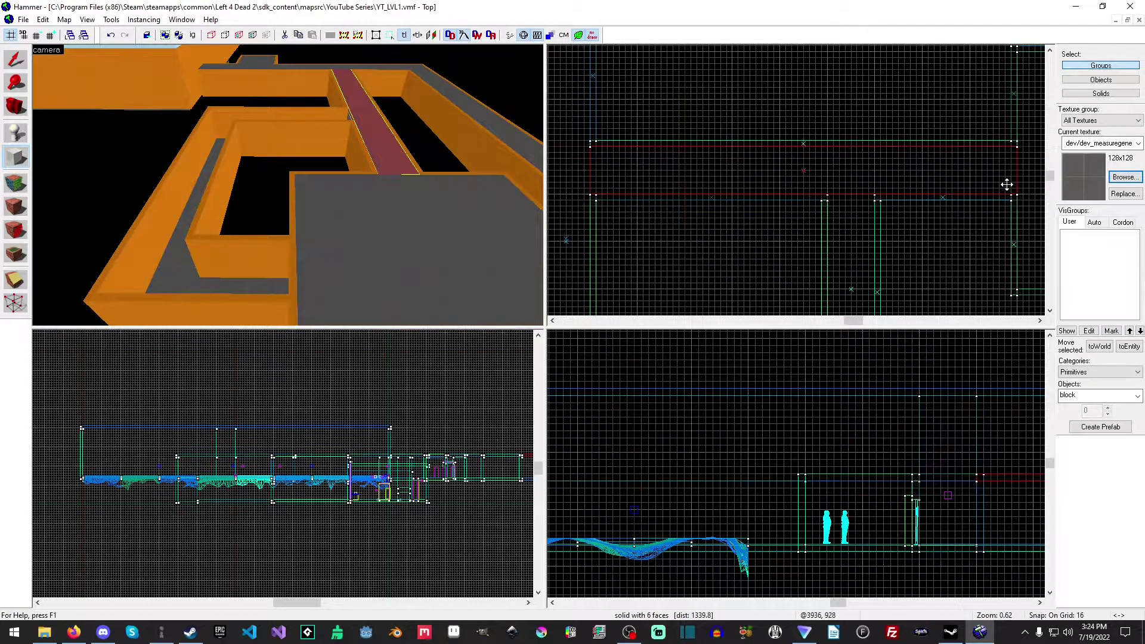
{"action": "middle_click_drag", "start_coordinate": [1007, 184], "coordinate": [696, 110]}
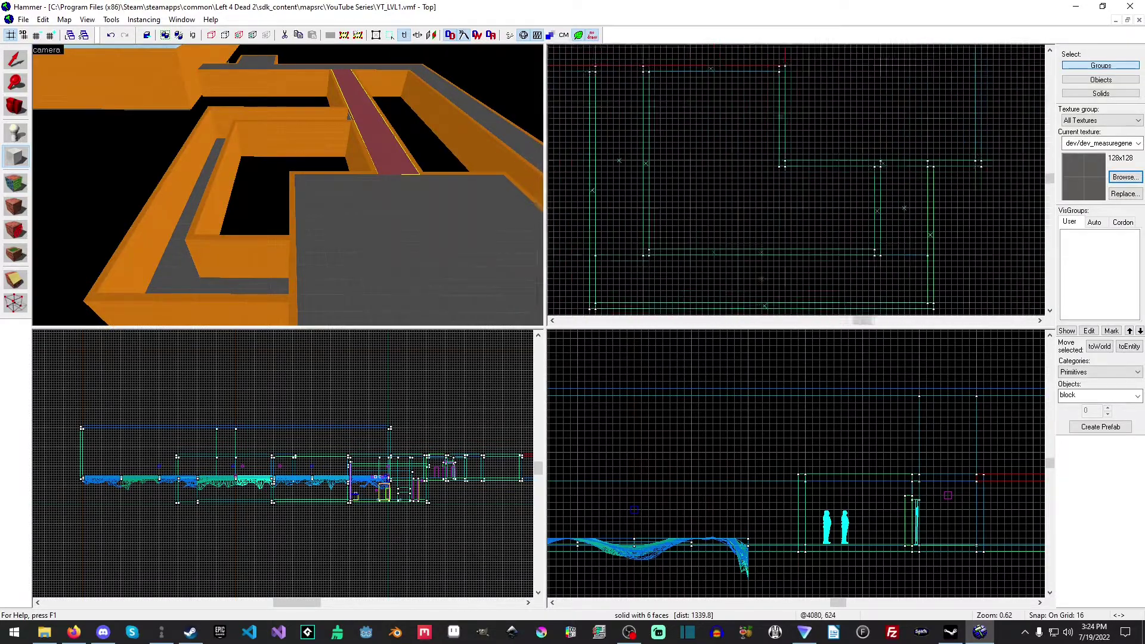
{"action": "left_click_drag", "start_coordinate": [651, 81], "coordinate": [706, 241]}
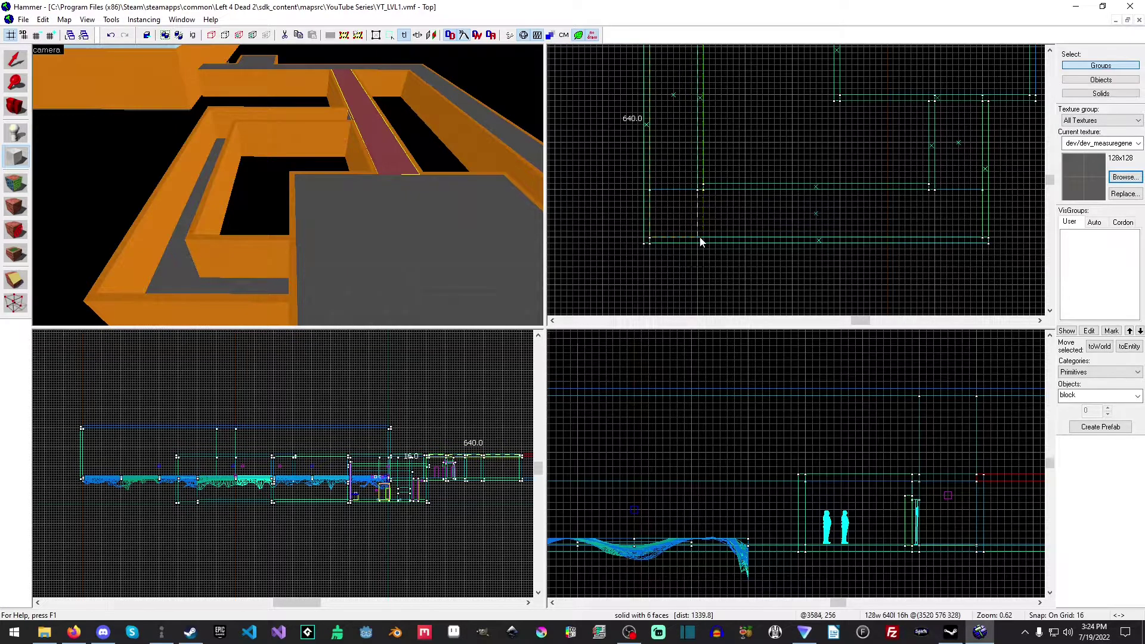
{"action": "key", "text": "Return"}
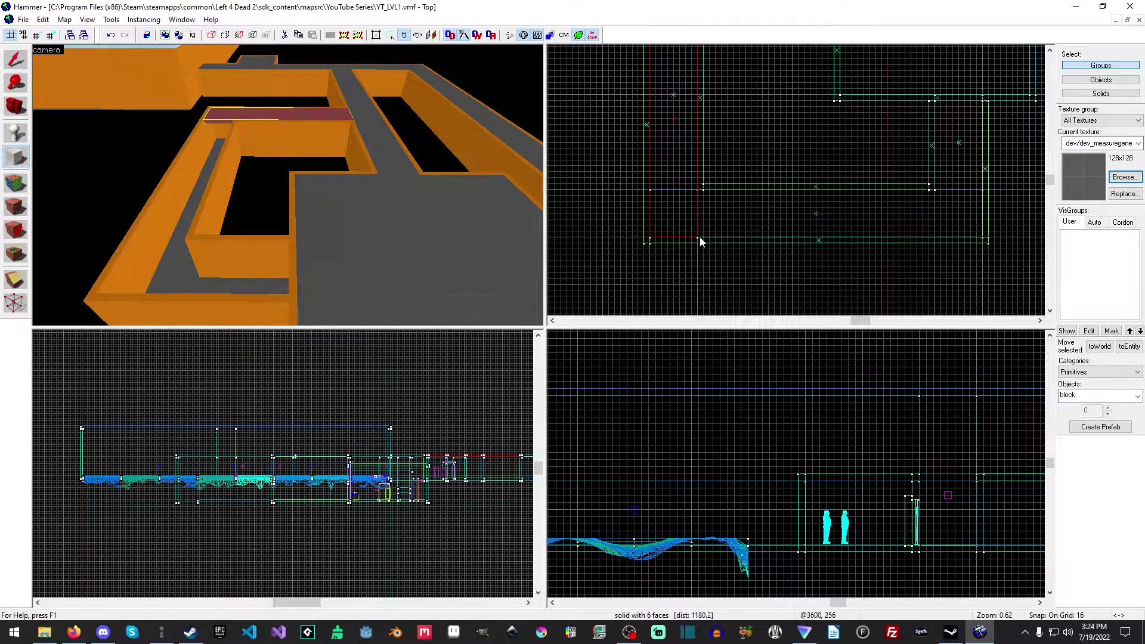
{"action": "left_click_drag", "start_coordinate": [700, 242], "coordinate": [939, 186]}
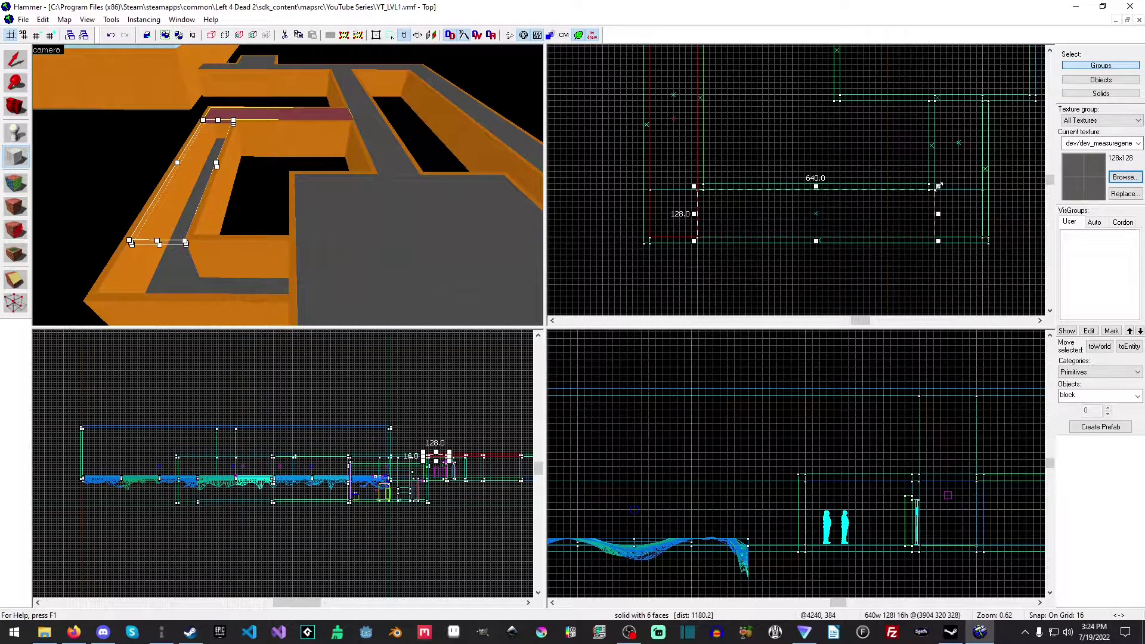
{"action": "key", "text": "Return"}
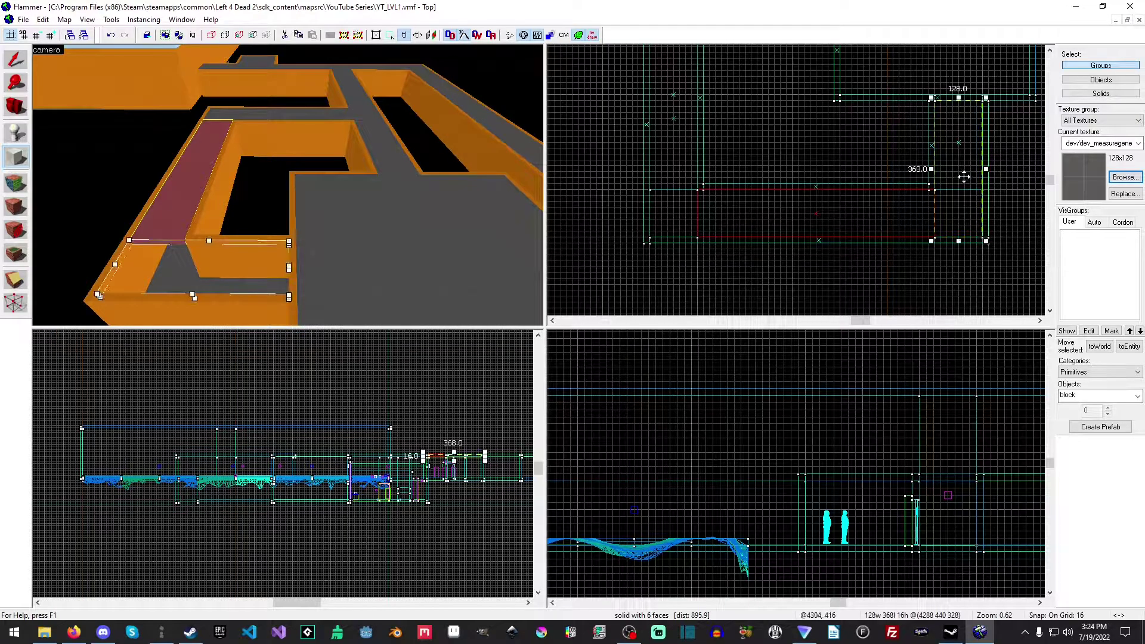
{"action": "key", "text": "Return"}
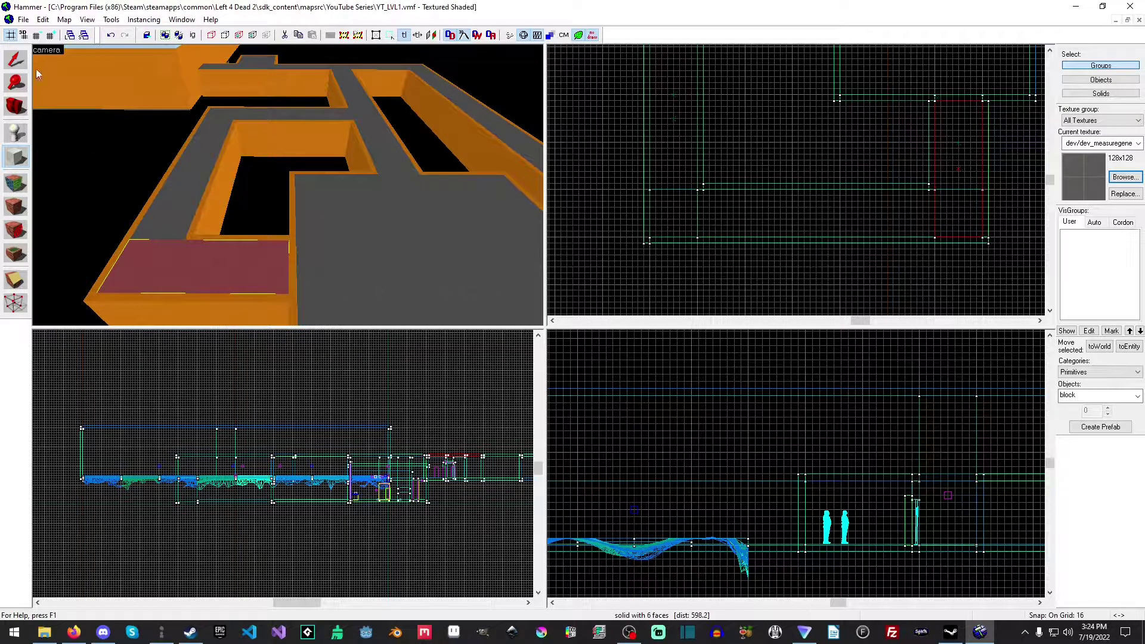
Place a basic light entity in the first room, setting its height in the side view.
{"action": "key", "text": "shift+s"}
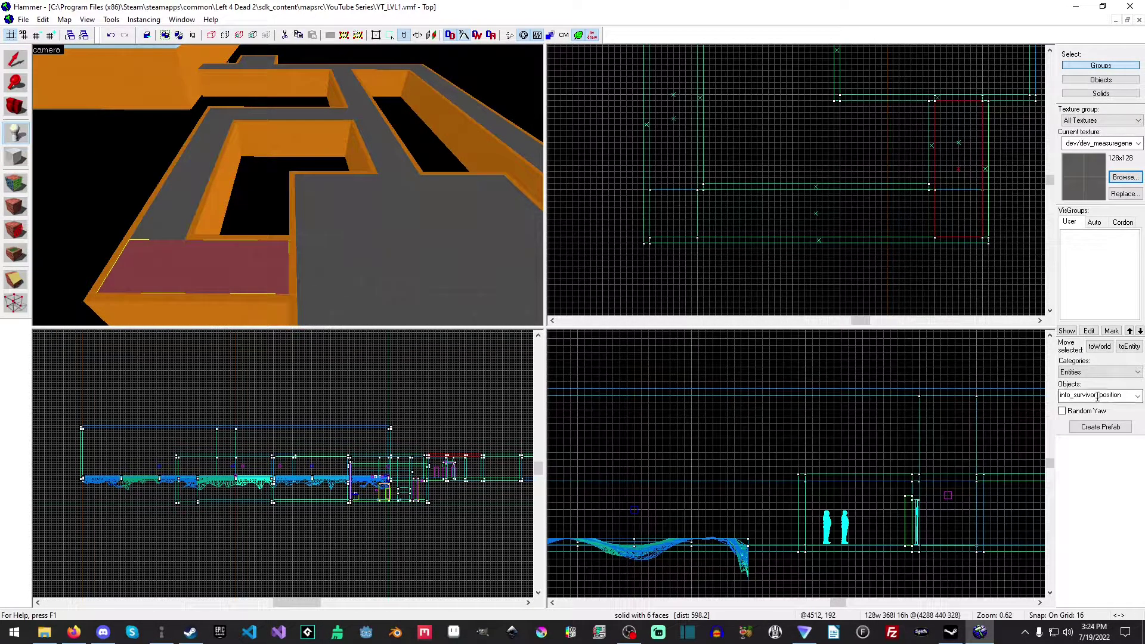
{"action": "type", "text": "l"}
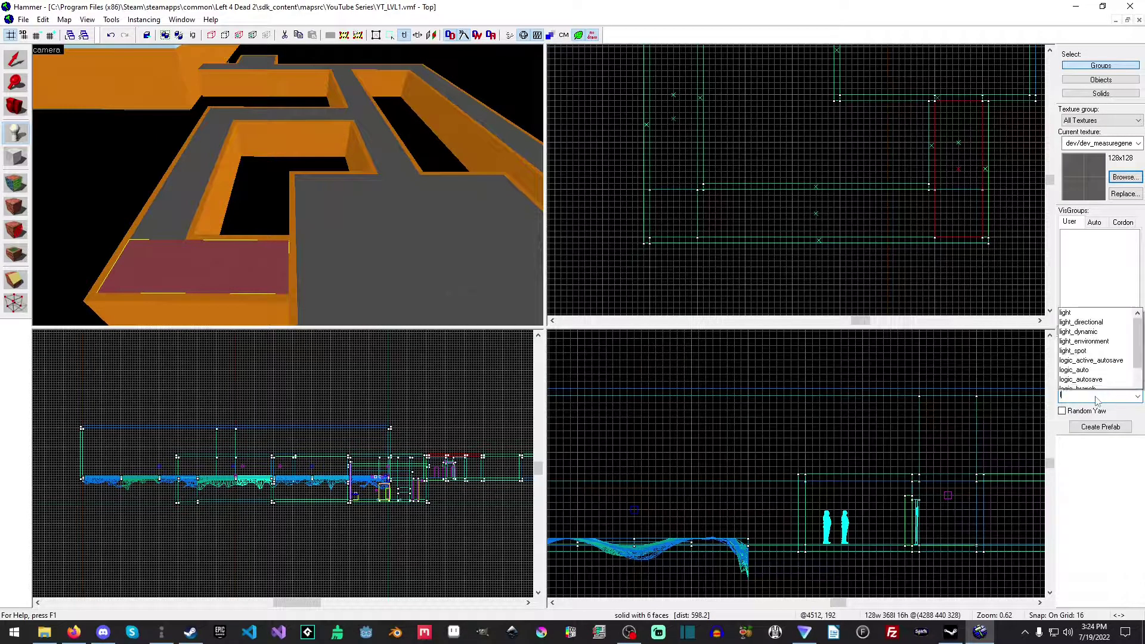
{"action": "type", "text": "ight"}
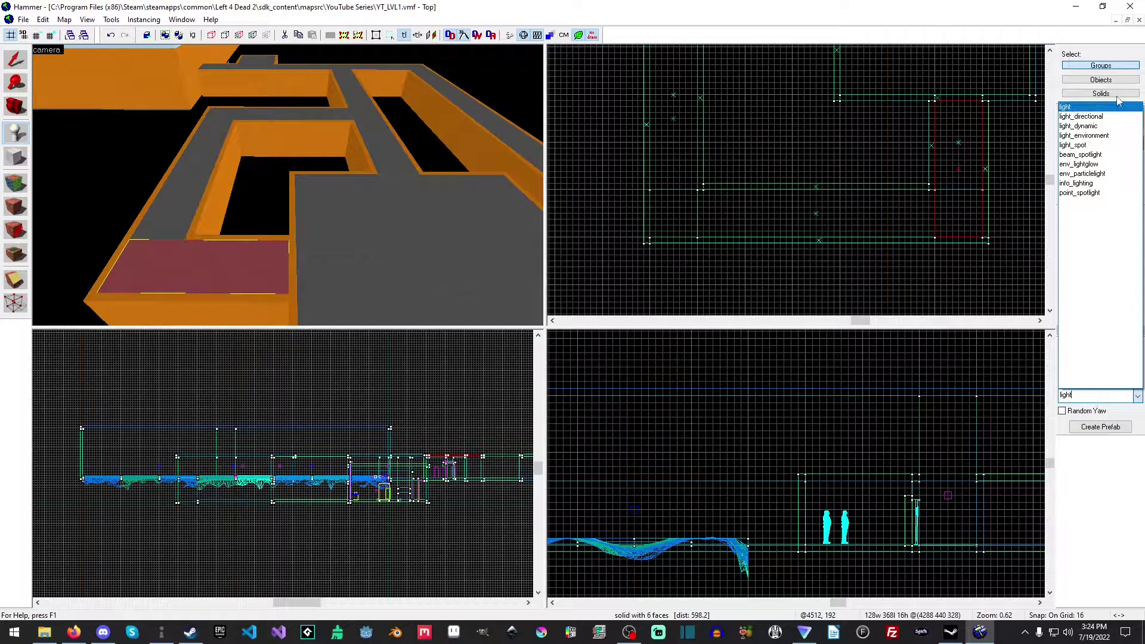
{"action": "left_click", "coordinate": [1093, 108]}
{"action": "middle_click_drag", "start_coordinate": [930, 103], "coordinate": [826, 146]}
{"action": "left_click", "coordinate": [828, 103]}
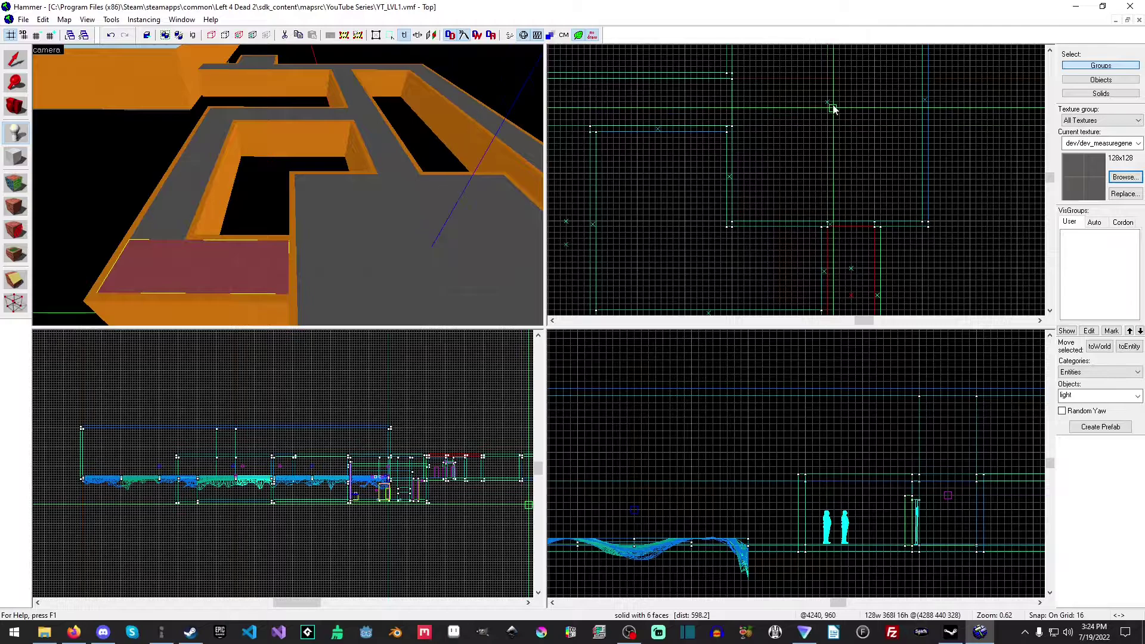
{"action": "left_click", "coordinate": [928, 513]}
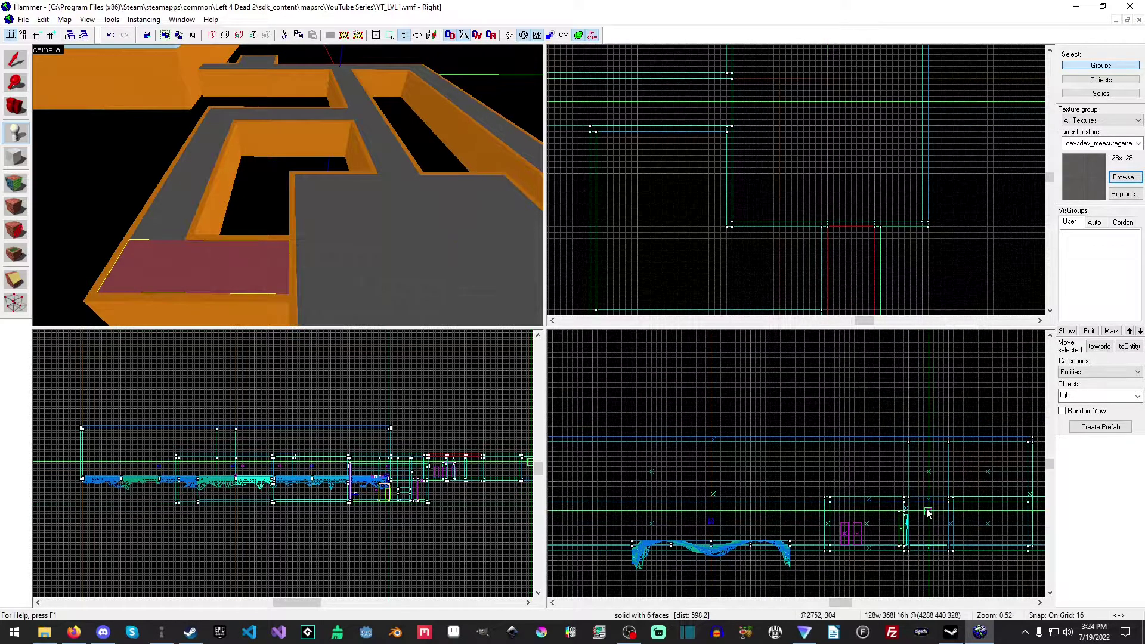
{"action": "left_click_drag", "start_coordinate": [837, 102], "coordinate": [833, 102]}
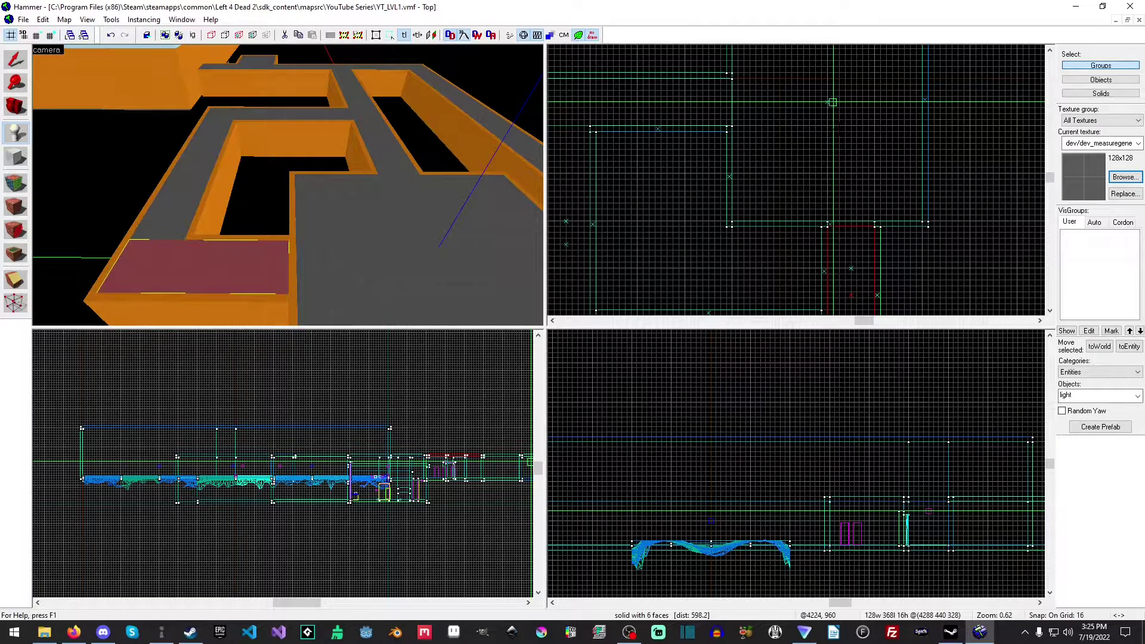
{"action": "key", "text": "Down"}
{"action": "key", "text": "Right"}
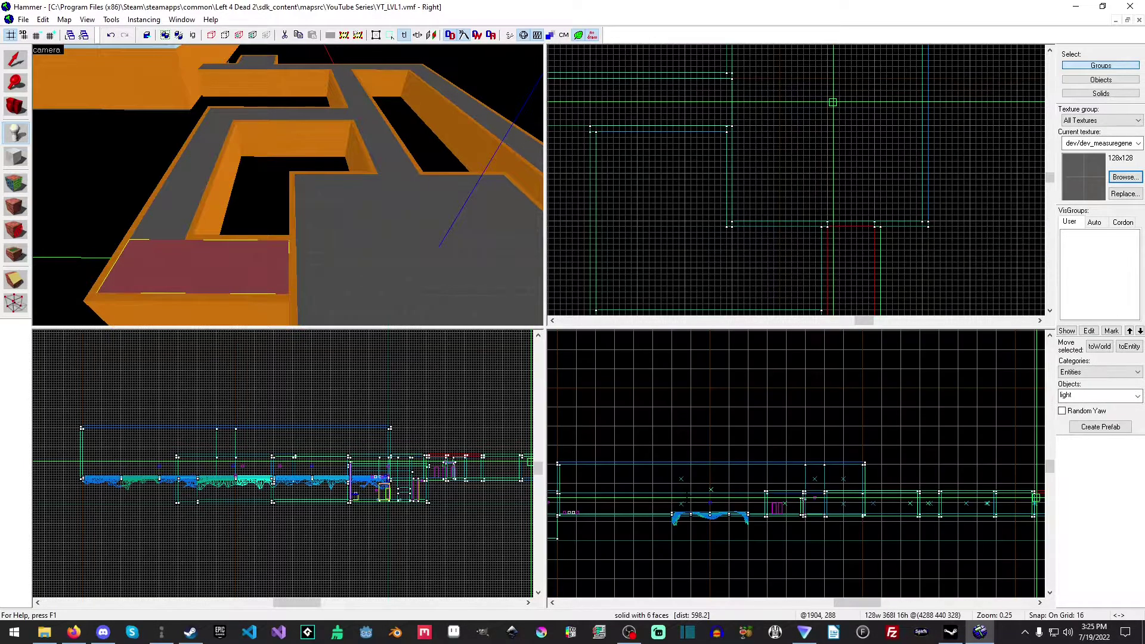
{"action": "key", "text": "Right"}
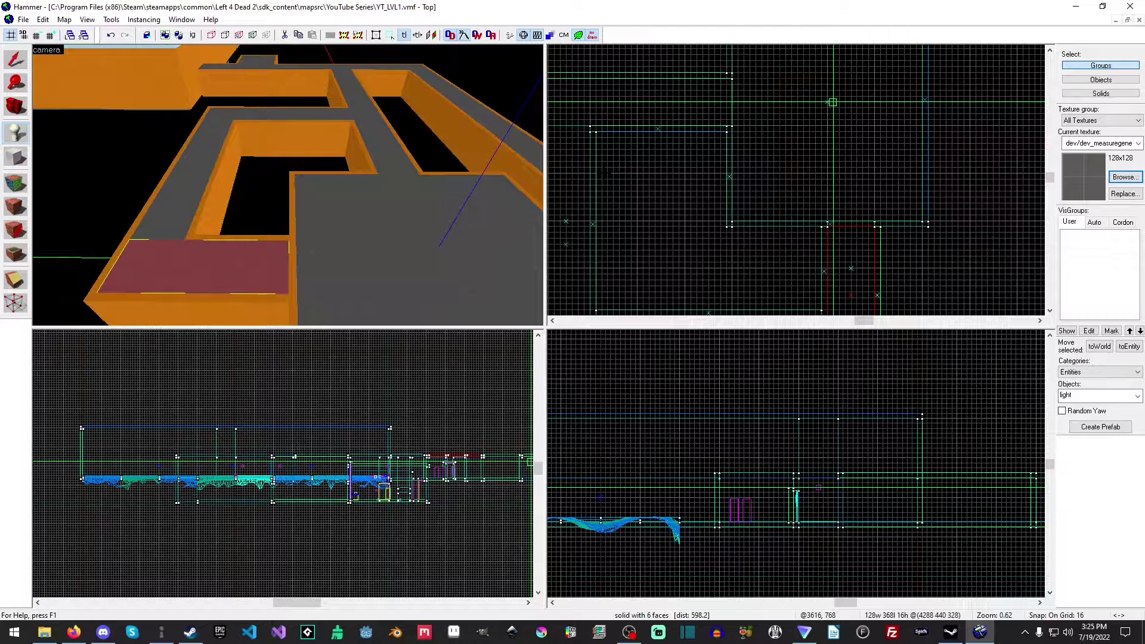
{"action": "key", "text": "Return"}
Place three more light entities in other rooms of the map.
{"action": "key", "text": "Left"}
{"action": "key", "text": "Down"}
{"action": "mouse_move", "coordinate": [672, 263]}
{"action": "left_mouse_down"}
{"action": "mouse_move", "coordinate": [656, 263]}
{"action": "mouse_move", "coordinate": [661, 283]}
{"action": "left_mouse_up"}
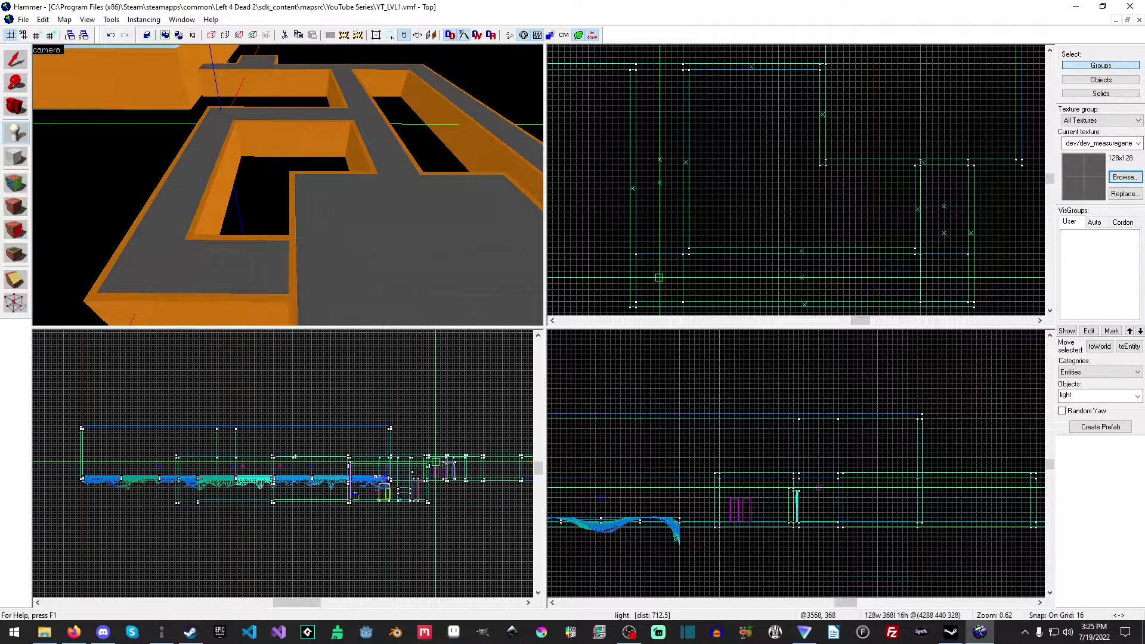
{"action": "key", "text": "Return"}
{"action": "key", "text": "Left"}
{"action": "key", "text": "Up"}
{"action": "key", "text": "Left"}
{"action": "key", "text": "Up"}
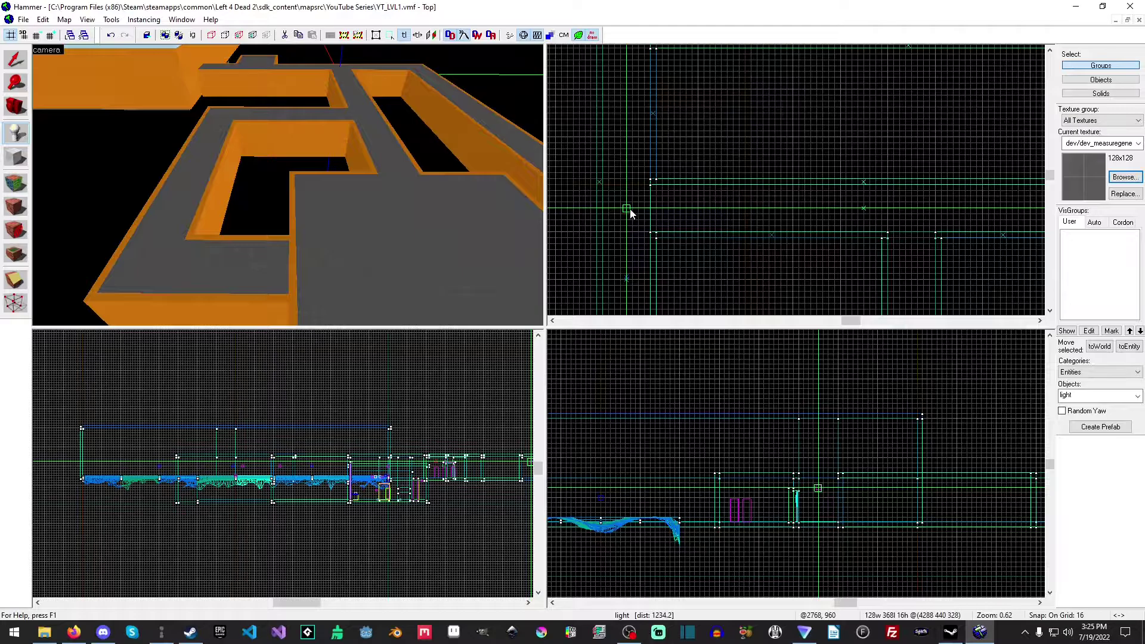
{"action": "key", "text": "Return"}
{"action": "key", "text": "Down"}
{"action": "key", "text": "Down"}
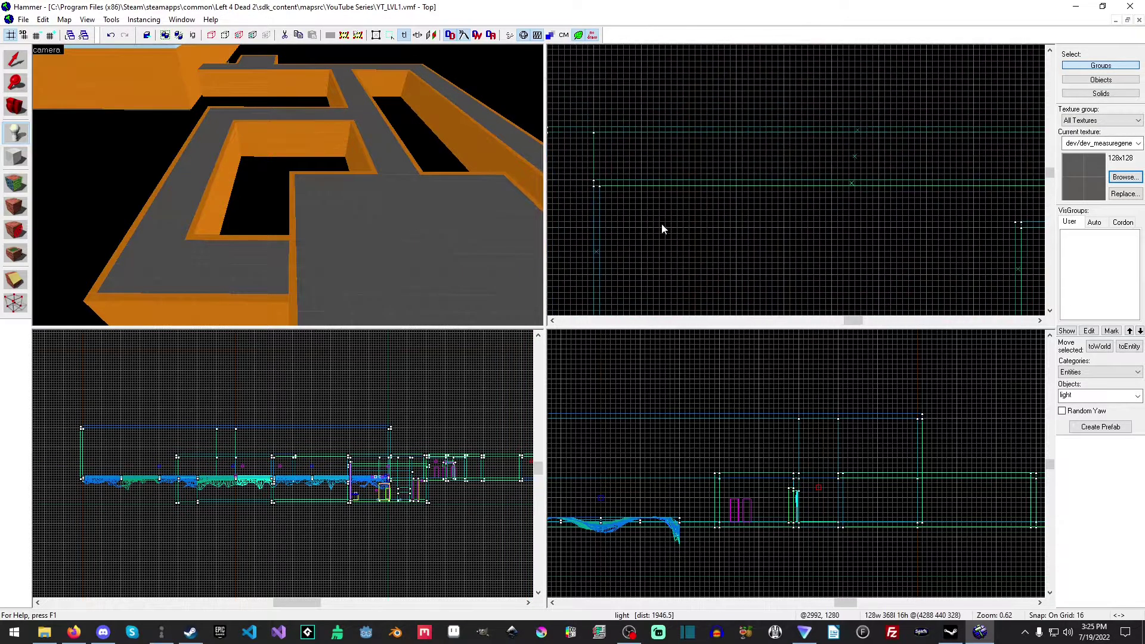
{"action": "key", "text": "Return"}
{"action": "key", "text": "Right"}
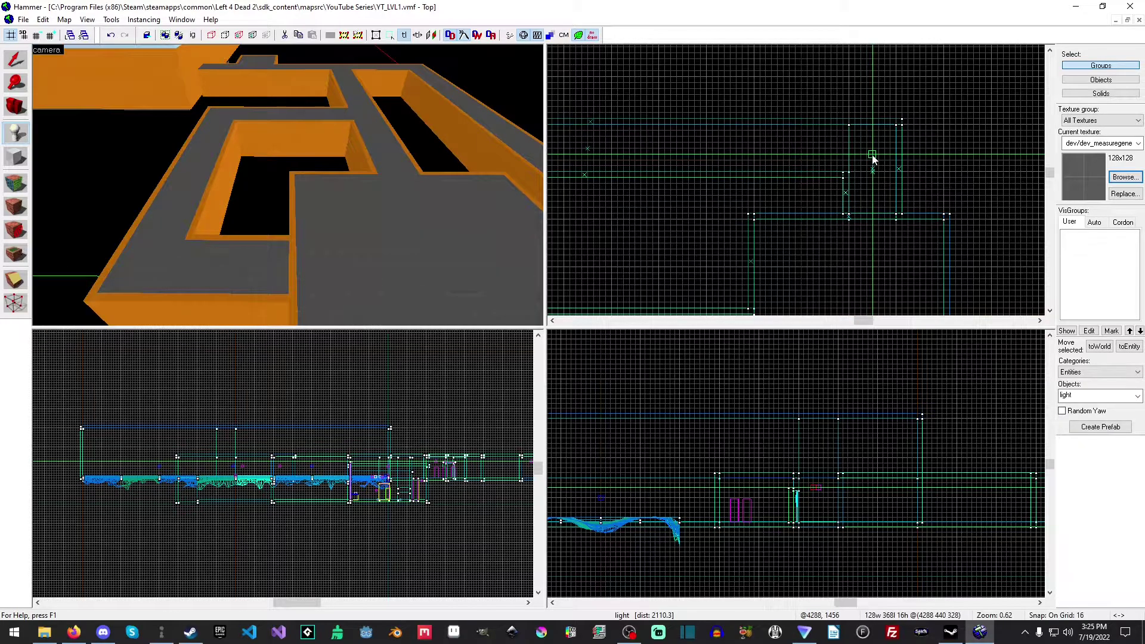
{"action": "key", "text": "Down"}
{"action": "key", "text": "Down"}
{"action": "key", "text": "Down"}
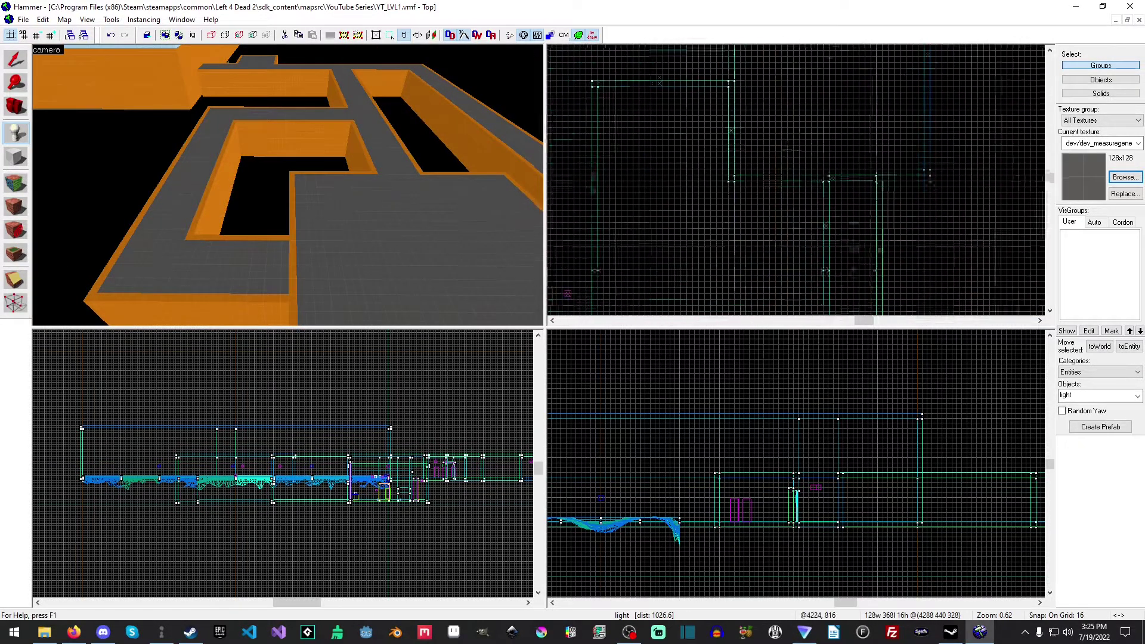
{"action": "key", "text": "Down"}
{"action": "key", "text": "Down"}
{"action": "key", "text": "Left"}
{"action": "key", "text": "Left"}
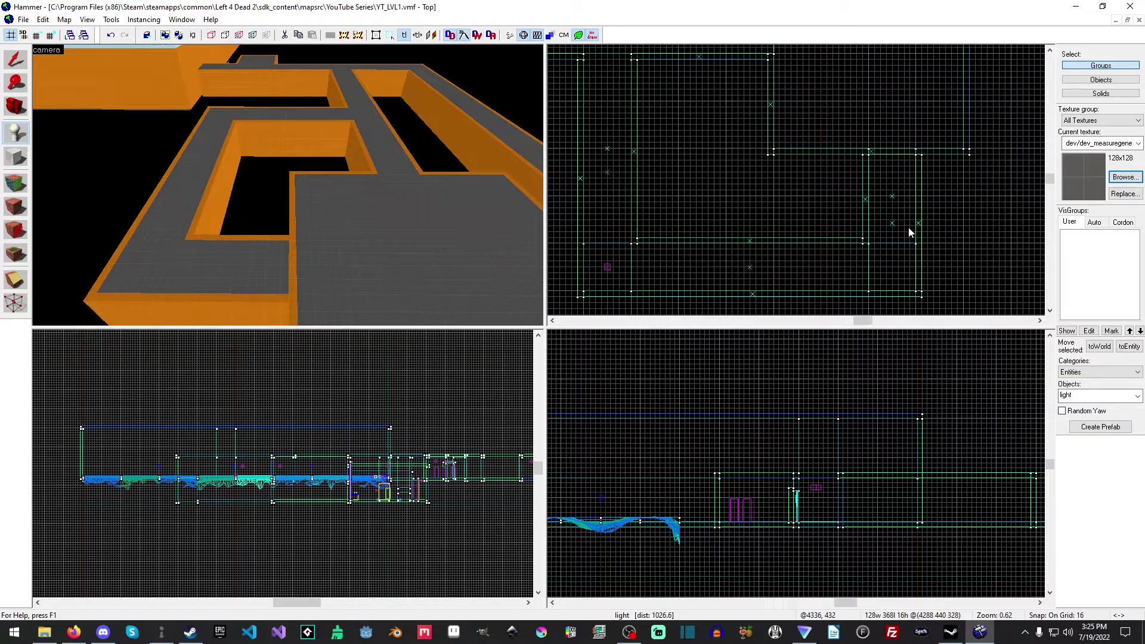
Clear the stray light selection and save the map.
{"action": "left_click", "coordinate": [894, 216]}
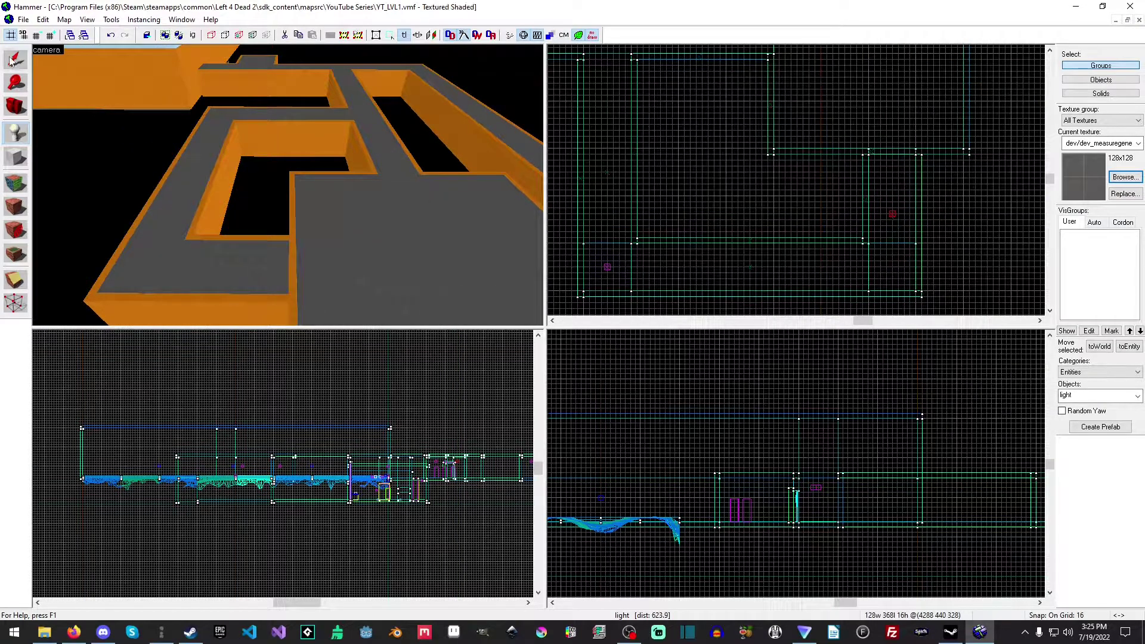
{"action": "key", "text": "Escape"}
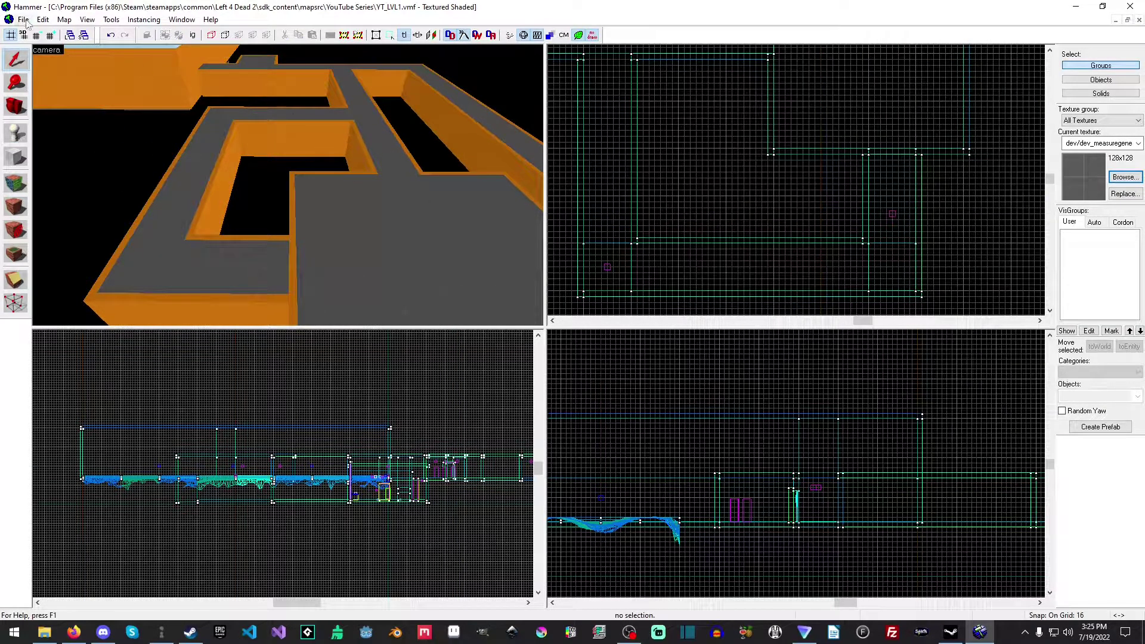
{"action": "left_click", "coordinate": [24, 19]}
{"action": "left_click", "coordinate": [36, 70]}
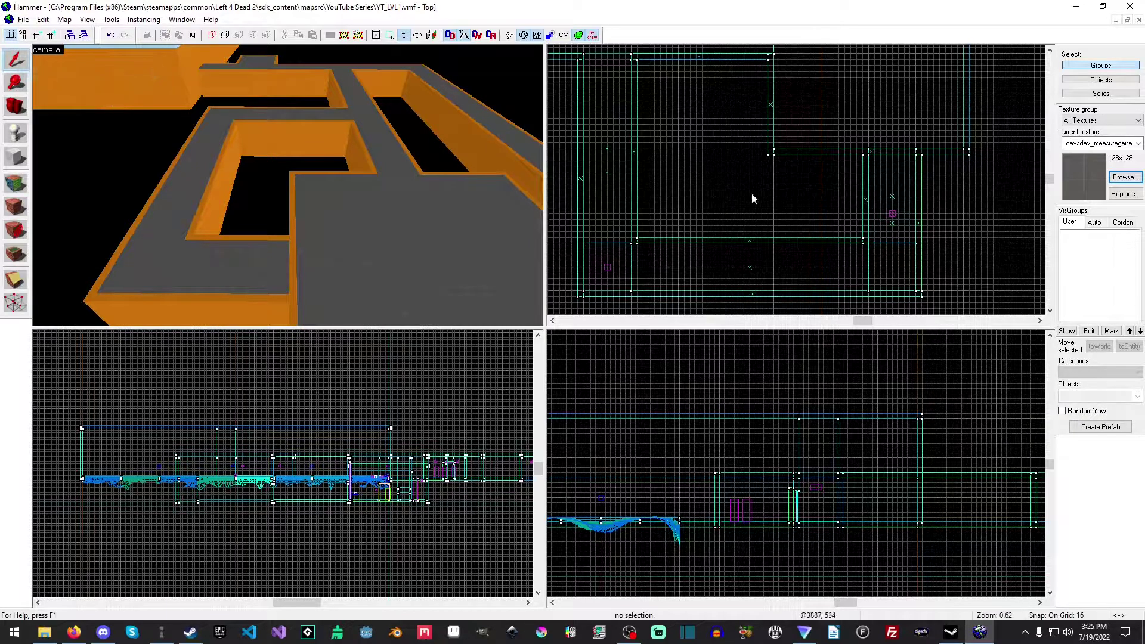
Fly down the corridor and select the wall light and the corner light.
{"action": "key", "text": "z"}
{"action": "key", "text": "w"}
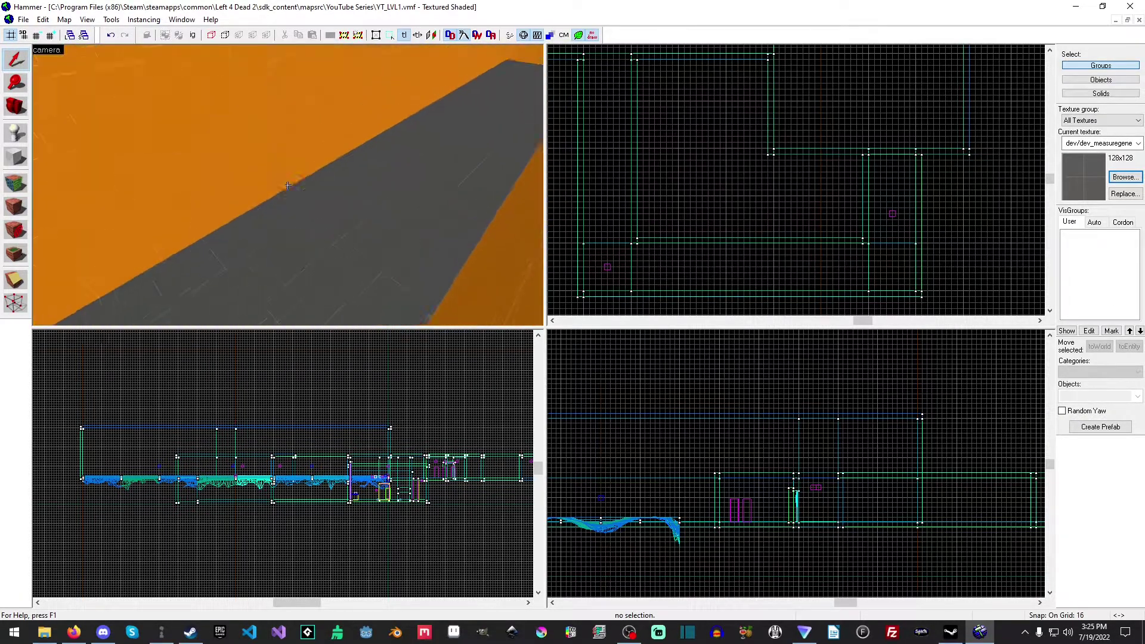
{"action": "key", "text": "z"}
{"action": "key", "text": "z"}
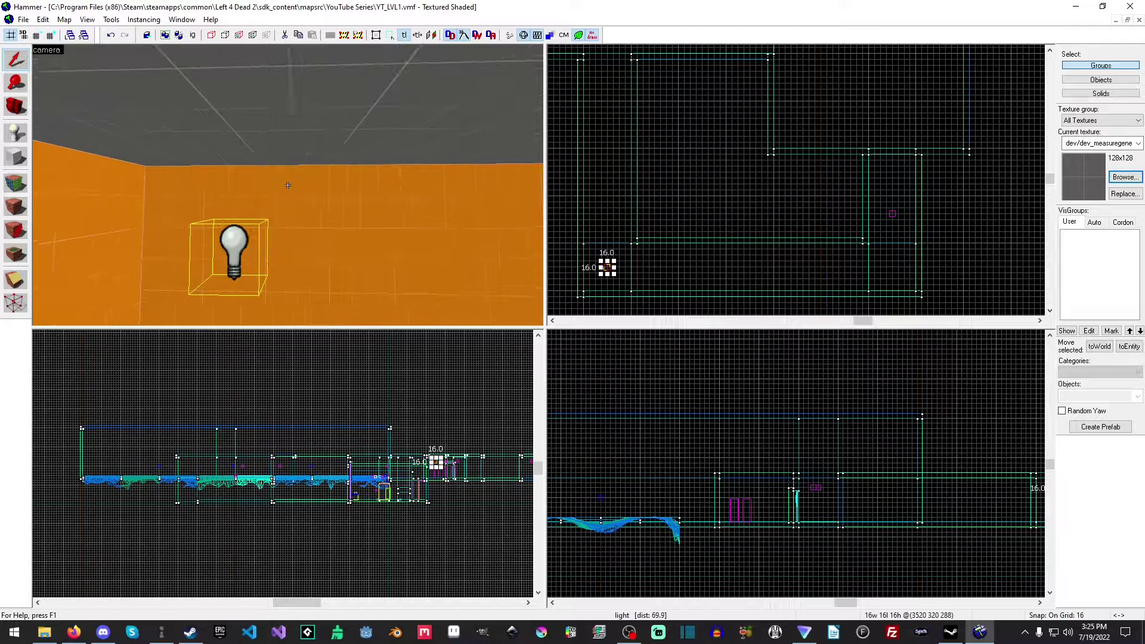
{"action": "key", "text": "w"}
{"action": "key", "text": "z"}
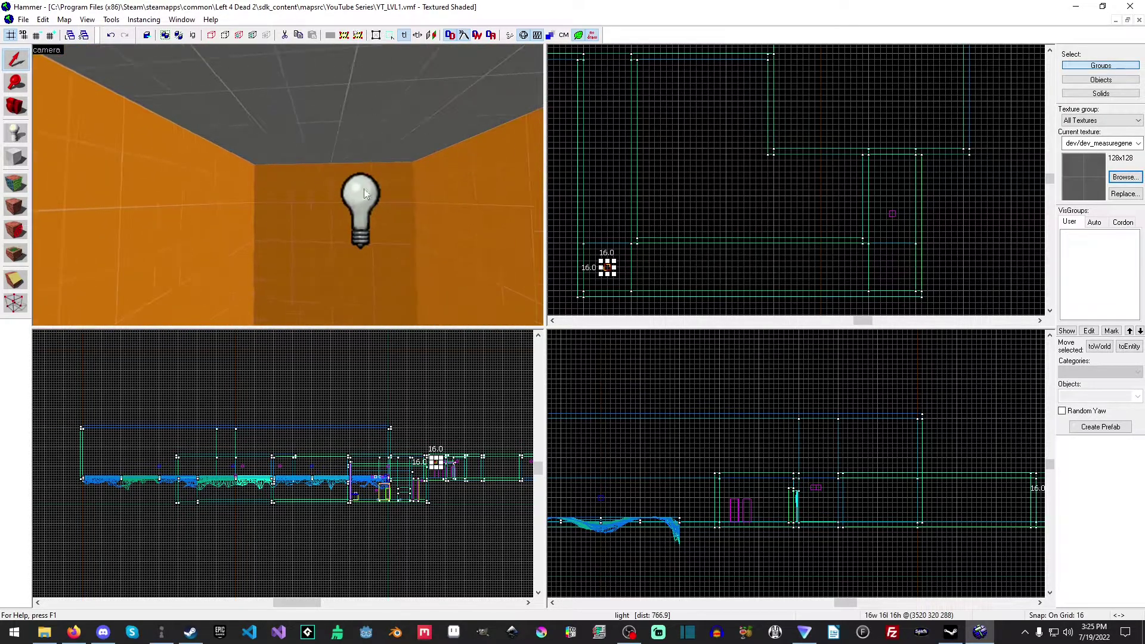
{"action": "left_click", "coordinate": [364, 189]}
{"action": "key", "text": "z"}
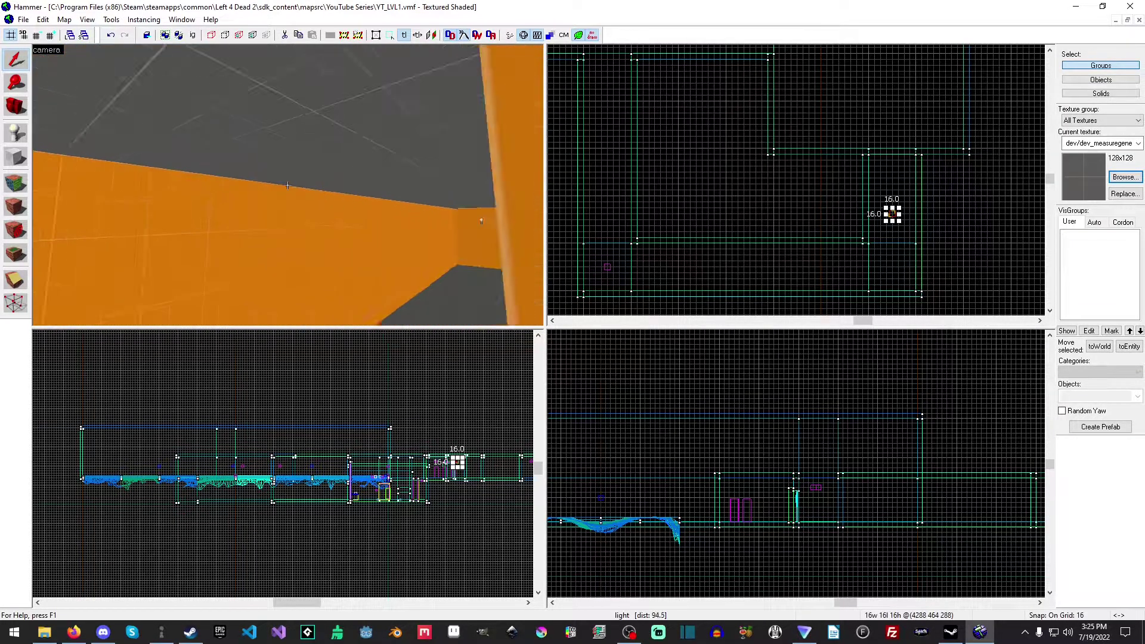
{"action": "key", "text": "w"}
{"action": "key", "text": "z"}
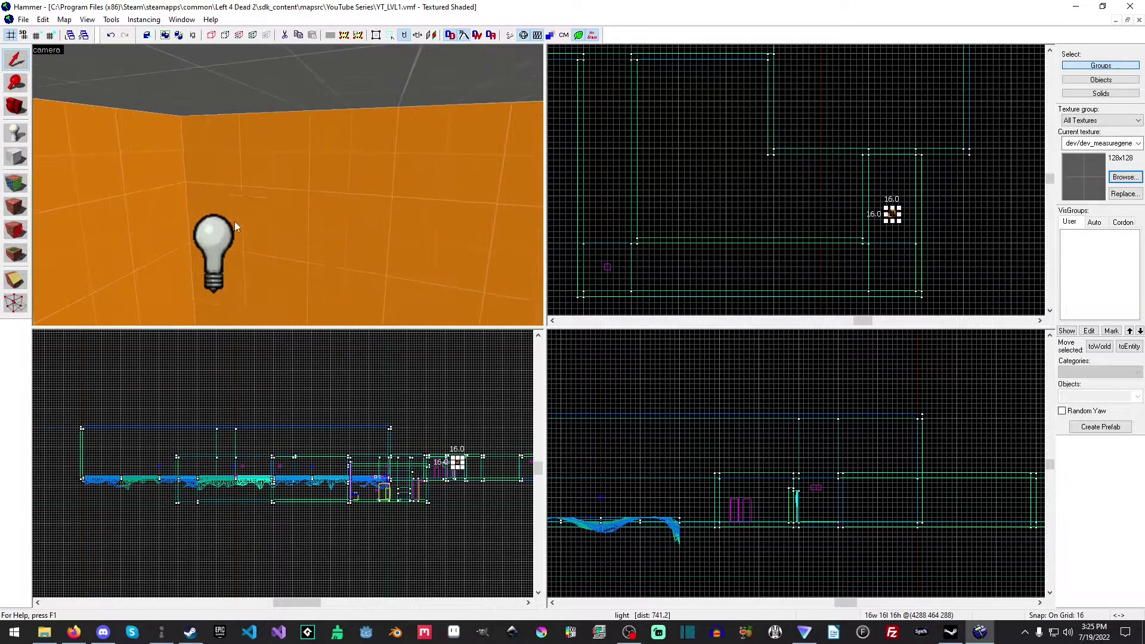
{"action": "left_click", "coordinate": [226, 237], "text": "ctrl"}
Add the ceiling light and another corridor light to the selection, then approach the left-wall light.
{"action": "key", "text": "z"}
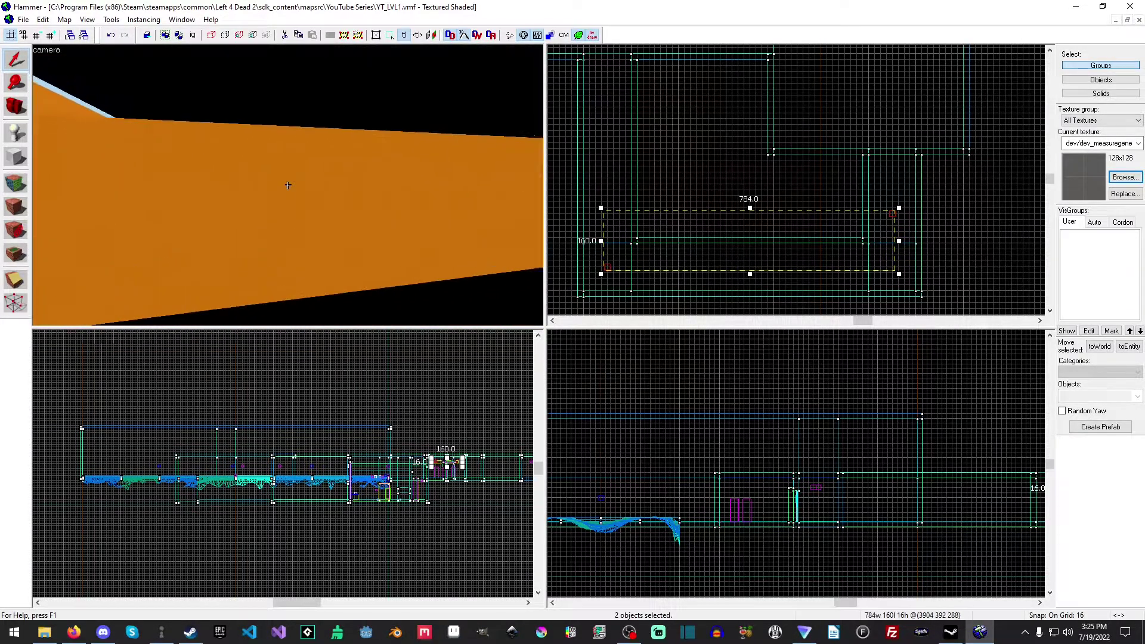
{"action": "key", "text": "w"}
{"action": "key", "text": "z"}
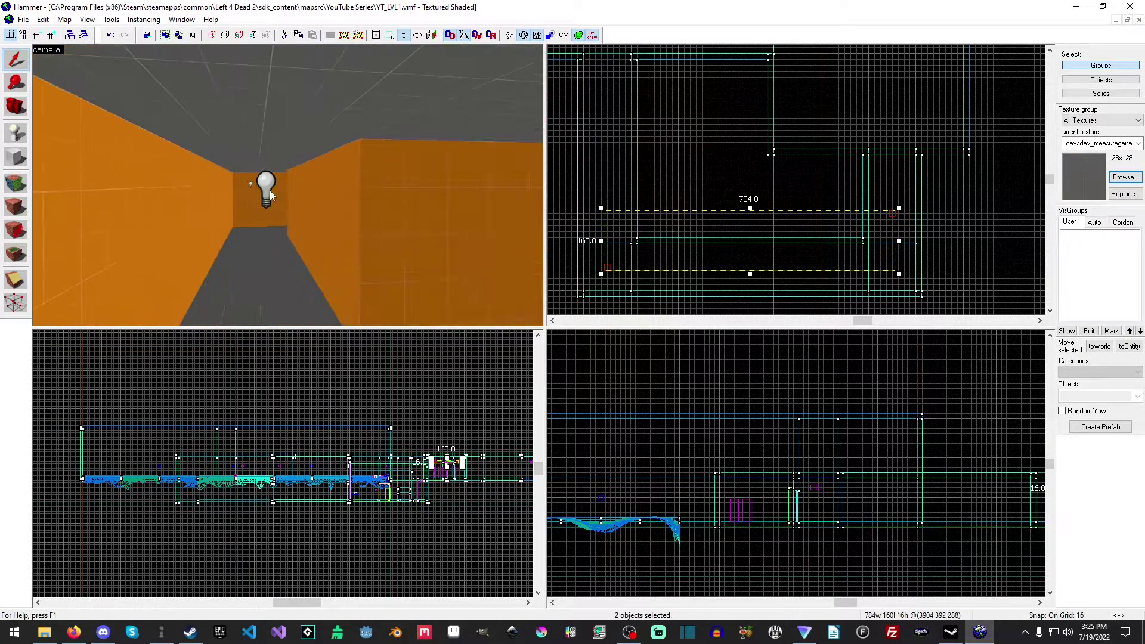
{"action": "left_click", "coordinate": [272, 194], "text": "ctrl"}
{"action": "key", "text": "z"}
{"action": "key", "text": "w"}
{"action": "key", "text": "w"}
{"action": "key", "text": "z"}
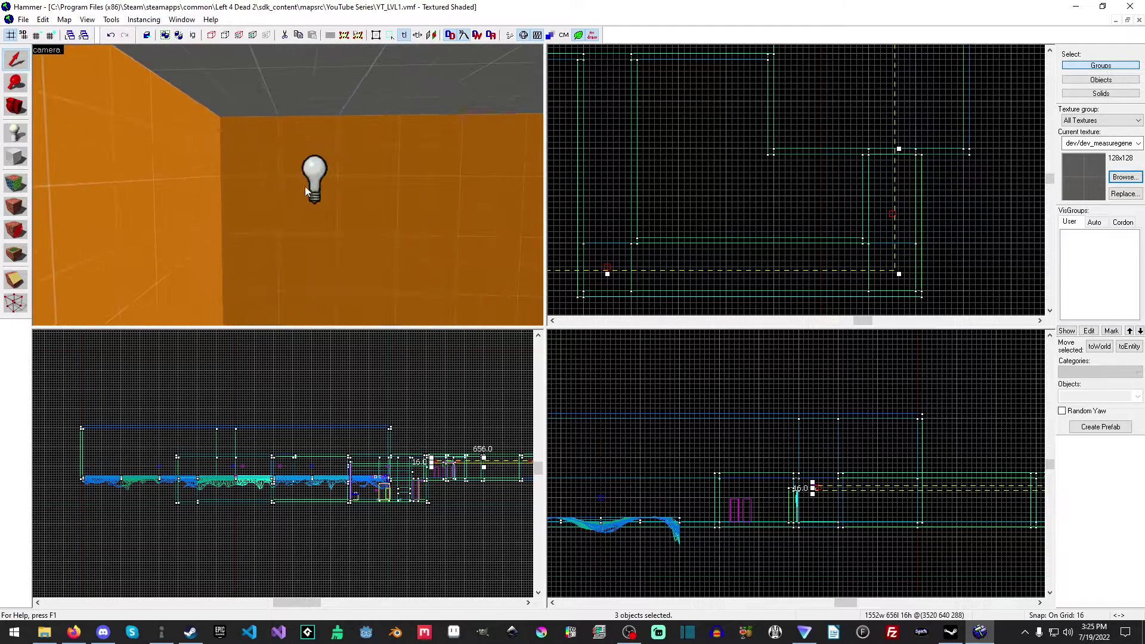
{"action": "left_click", "coordinate": [315, 176], "text": "ctrl"}
{"action": "key", "text": "z"}
{"action": "key", "text": "s"}
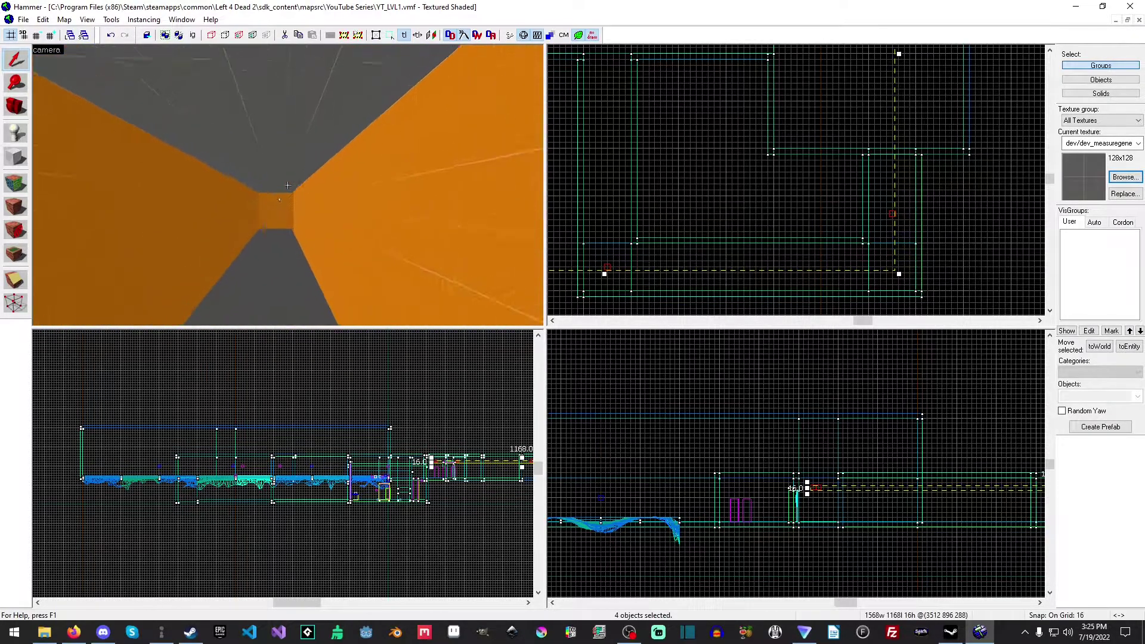
{"action": "key", "text": "w"}
{"action": "key", "text": "z"}
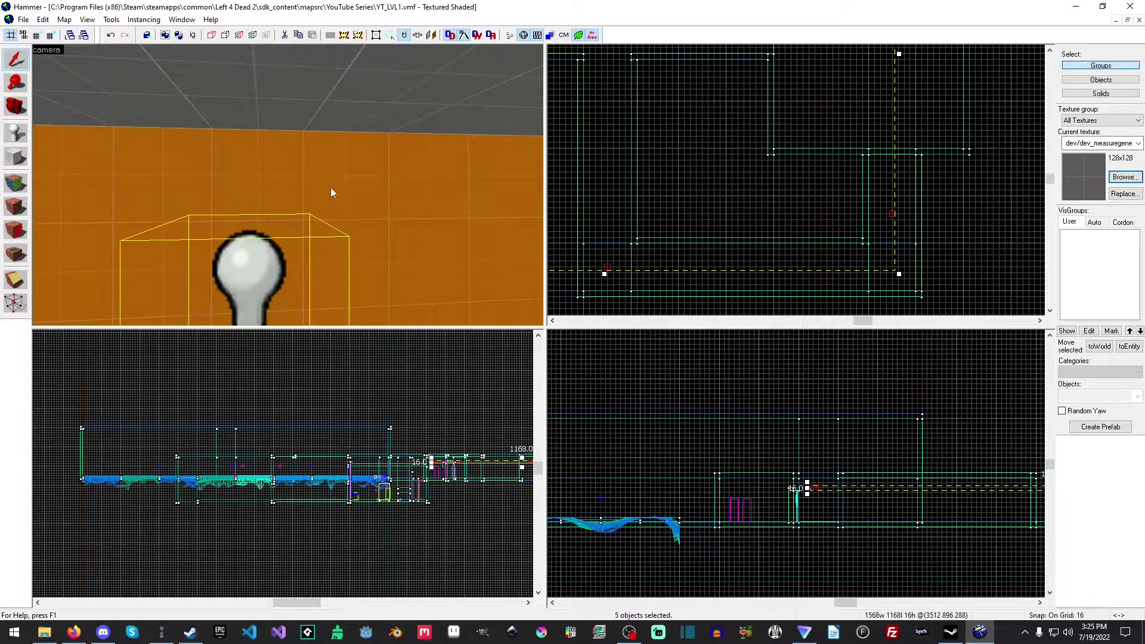
{"action": "key", "text": "z"}
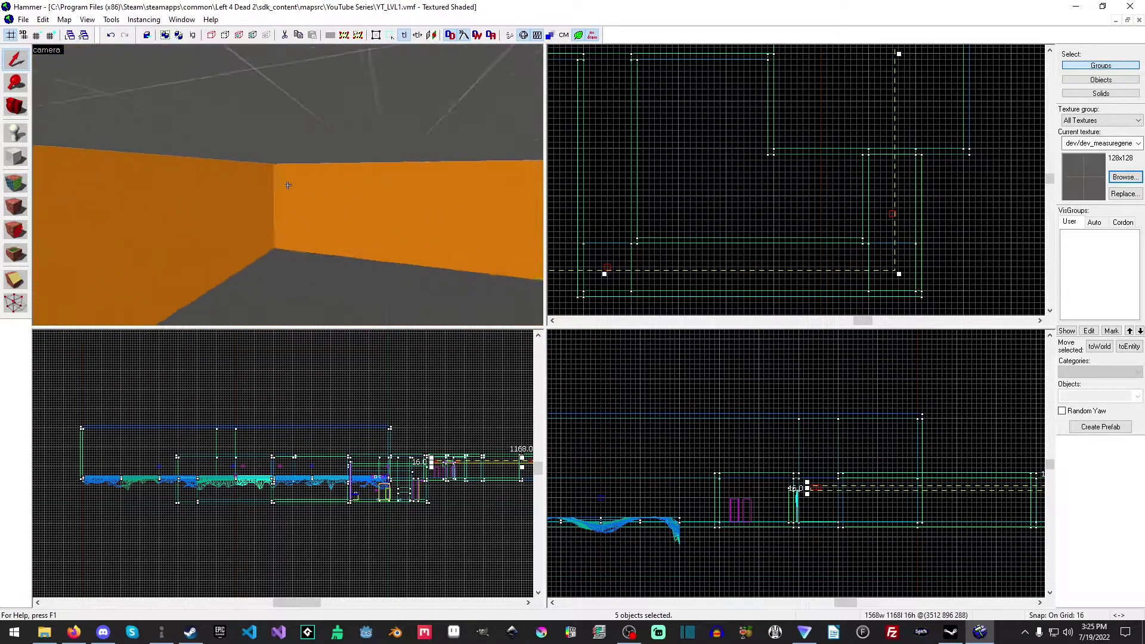
{"action": "key", "text": "s"}
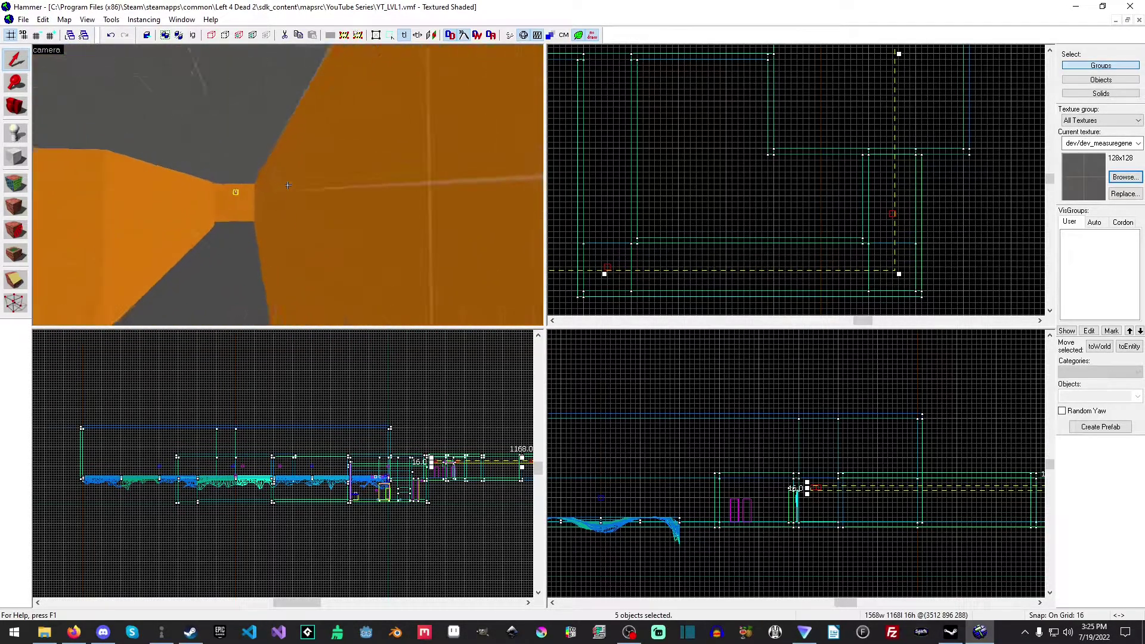
{"action": "key", "text": "w"}
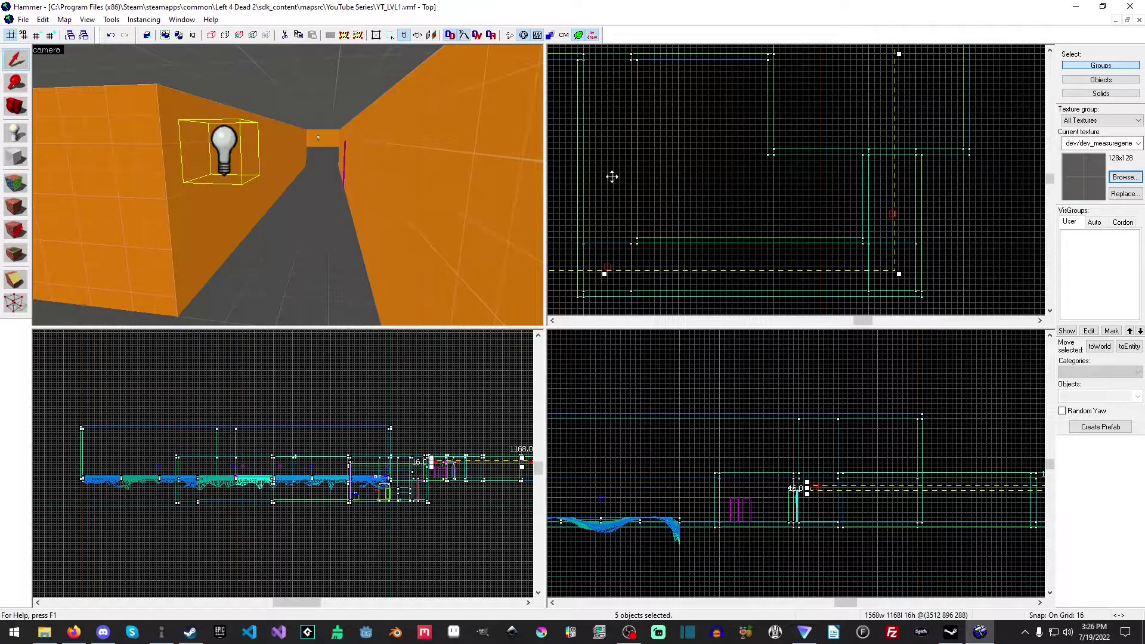
{"action": "right_click", "coordinate": [614, 220]}
{"action": "left_click", "coordinate": [651, 475]}
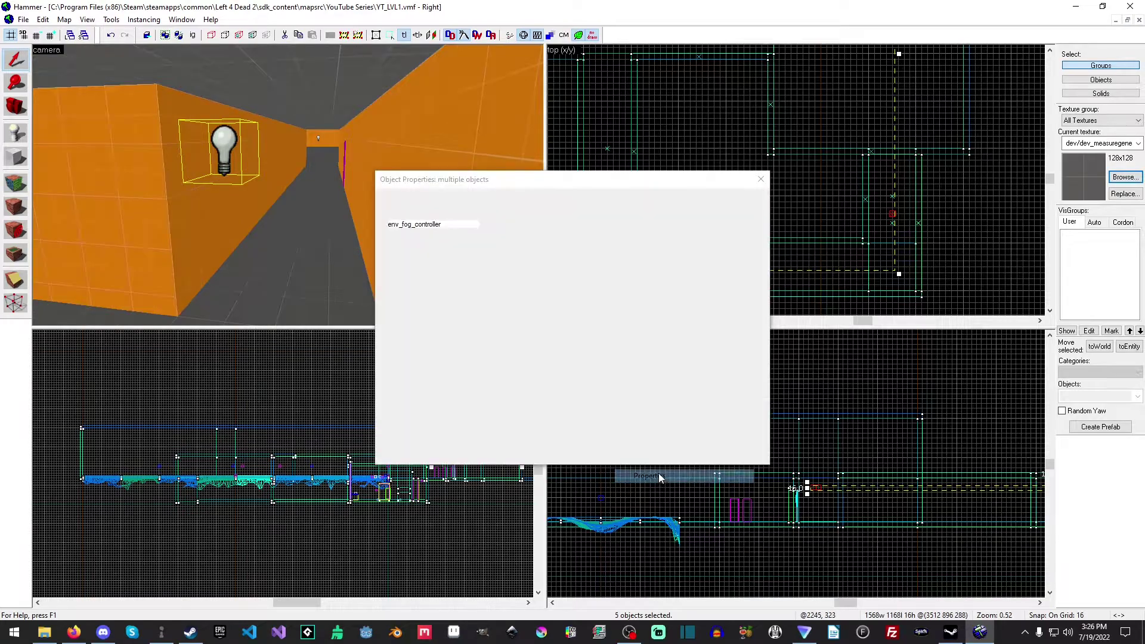
{"action": "left_click", "coordinate": [513, 306]}
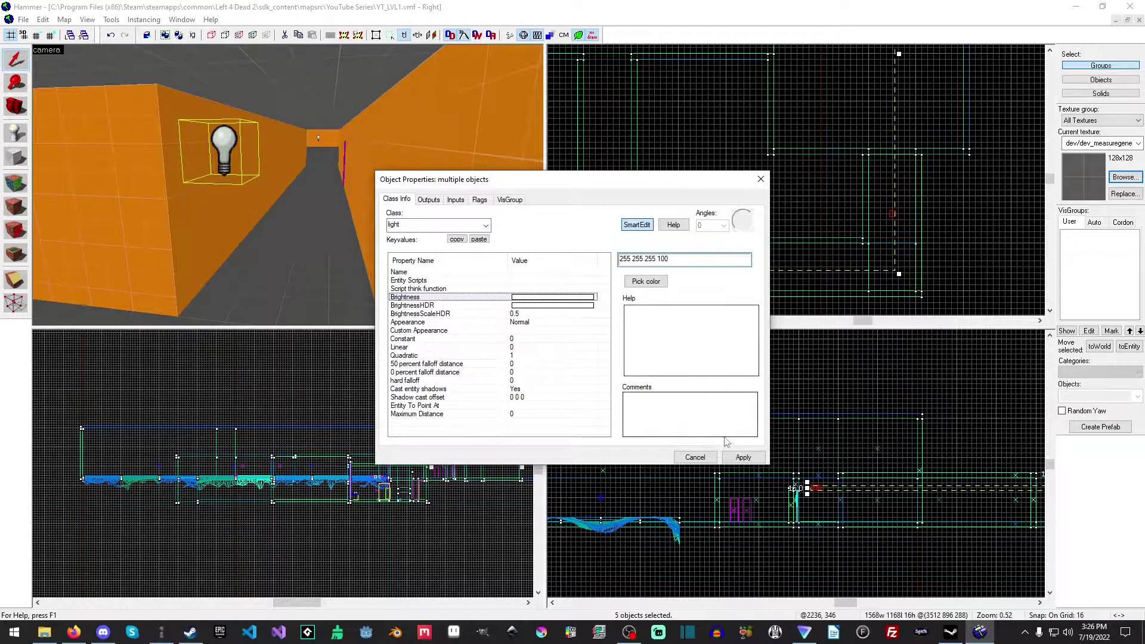
{"action": "left_click", "coordinate": [742, 458]}
Close the light properties and run the map with BSP, VIS and RAD on Normal.
{"action": "left_click", "coordinate": [707, 458]}
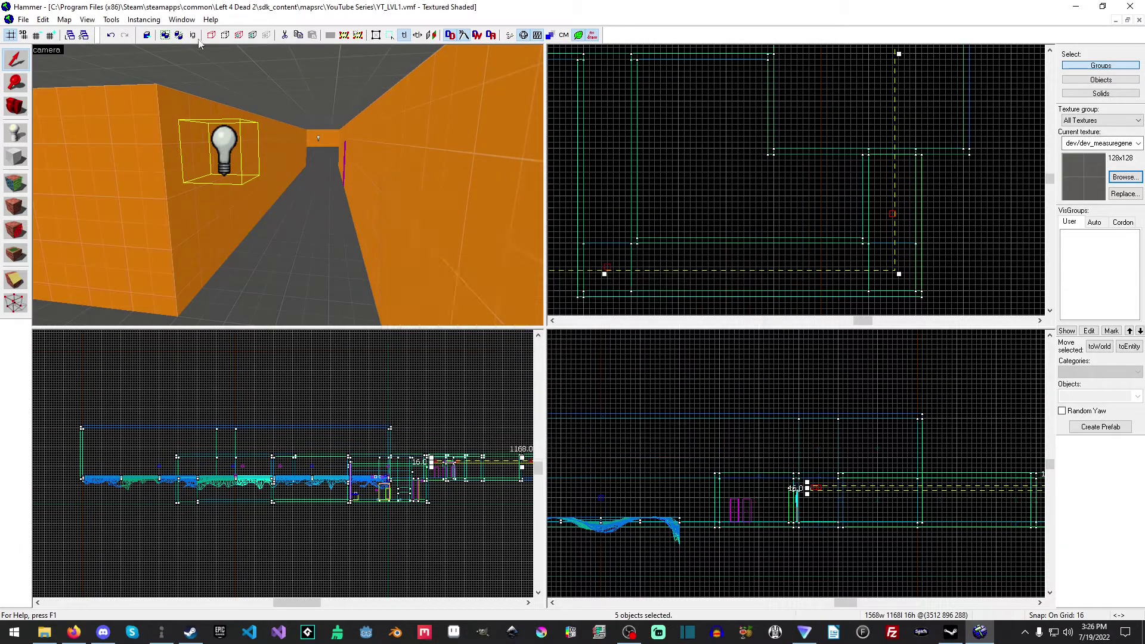
{"action": "left_click", "coordinate": [22, 20]}
{"action": "left_click", "coordinate": [71, 148]}
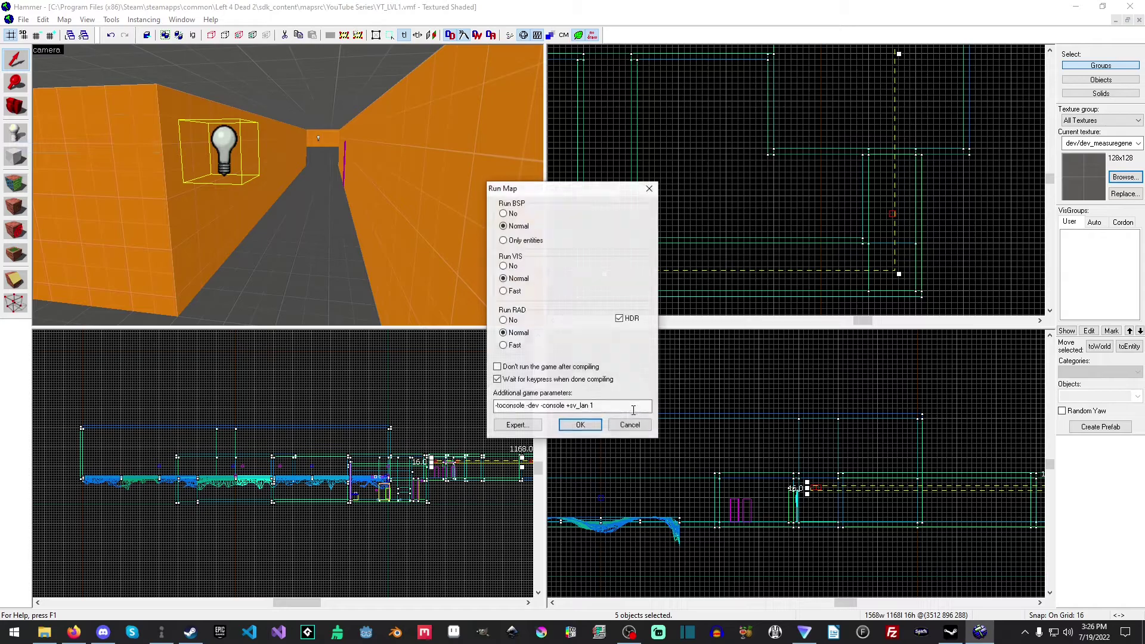
{"action": "left_click", "coordinate": [580, 426]}
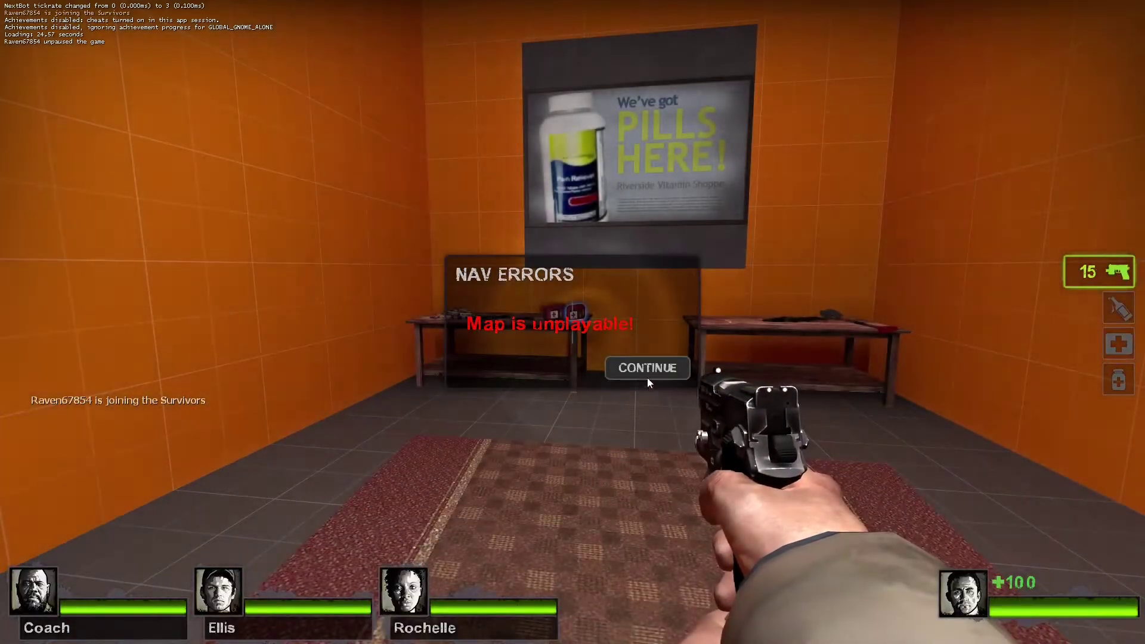
Dismiss the navigation errors notice and open the starting room's exit door.
{"action": "left_click", "coordinate": [647, 369]}
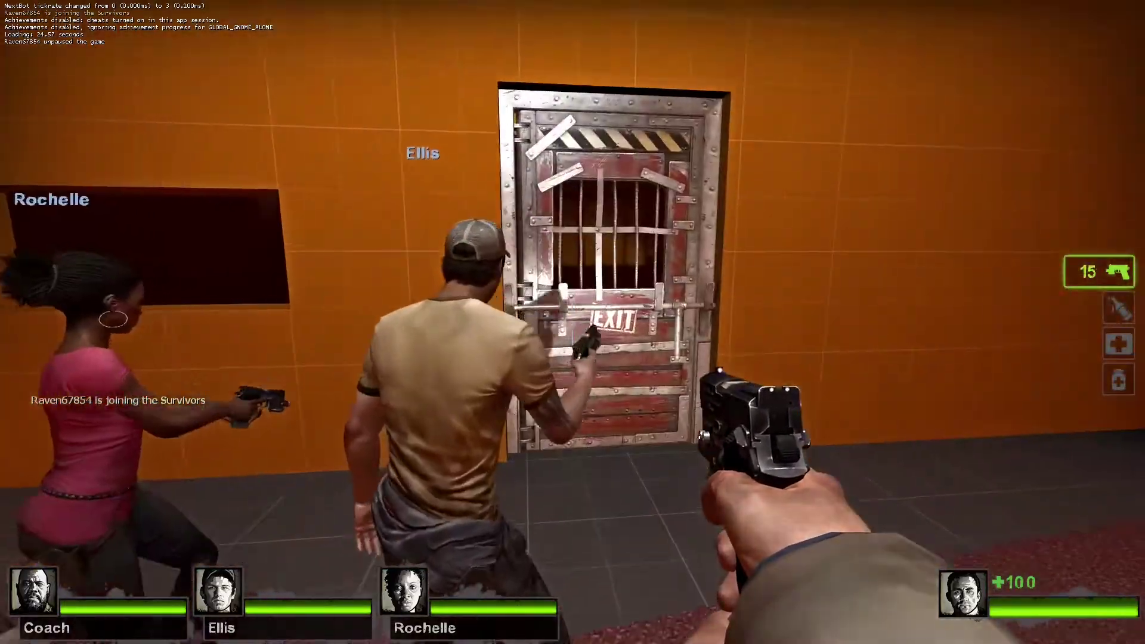
{"action": "key", "text": "w"}
{"action": "key", "text": "e"}
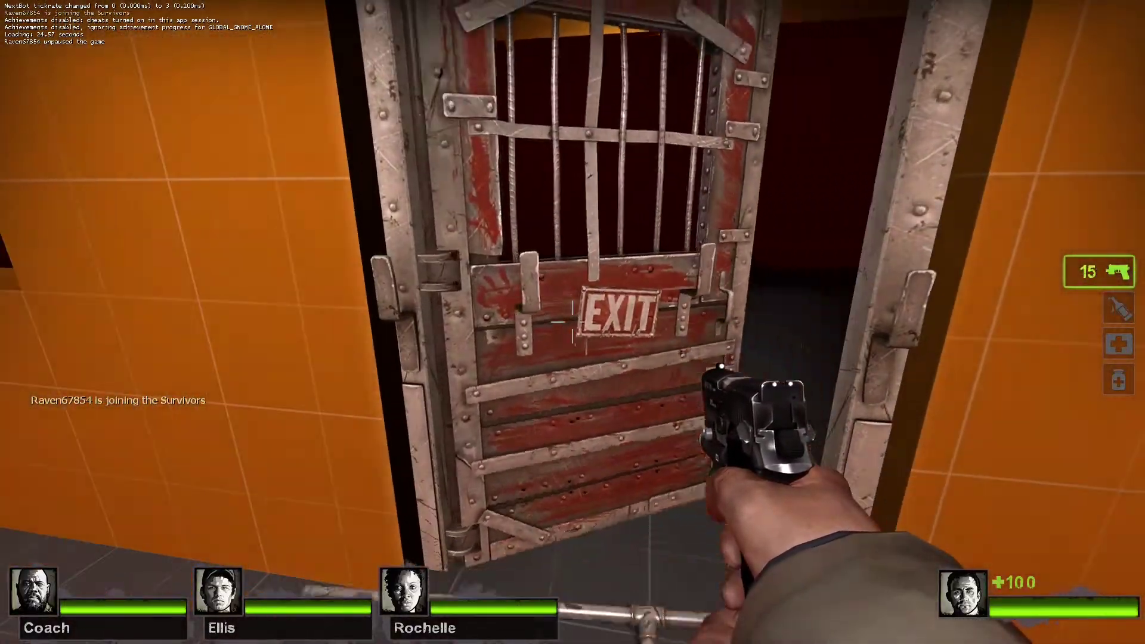
{"action": "key", "text": "w"}
Walk the orange corridor out onto the grassy courtyard and fire the pistol at the walls.
{"action": "key", "text": "w"}
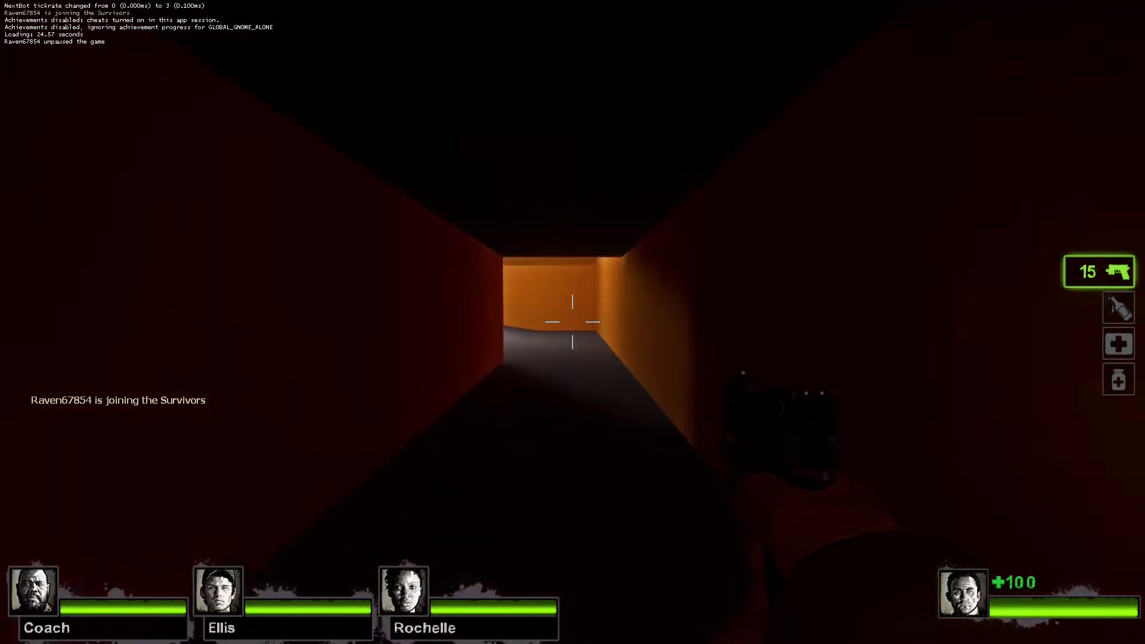
{"action": "key", "text": "w"}
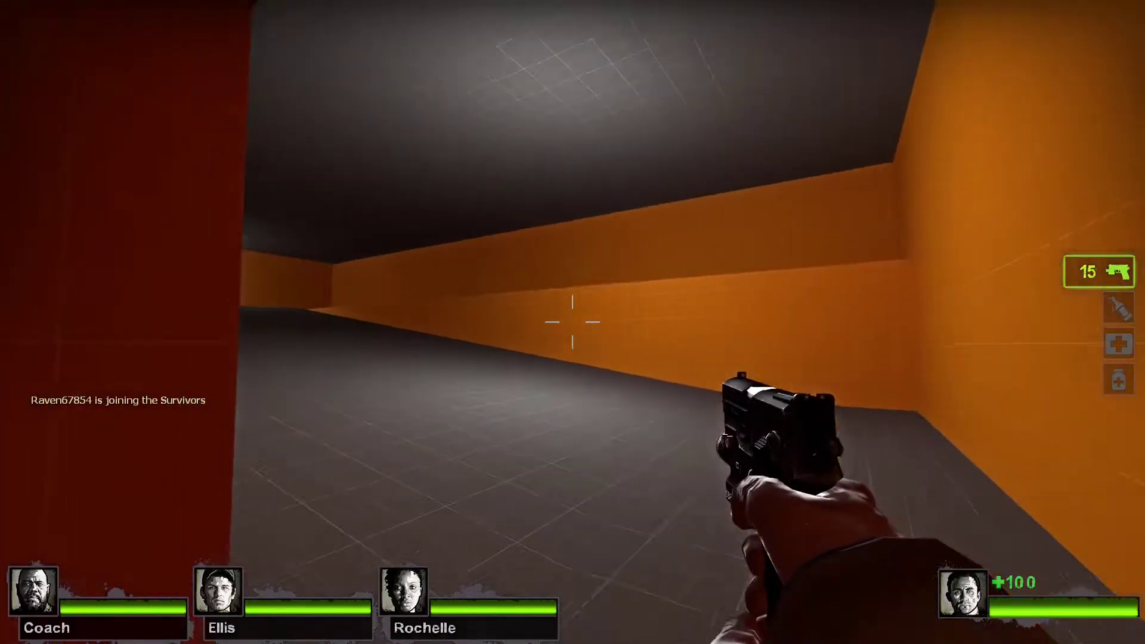
{"action": "key", "text": "w"}
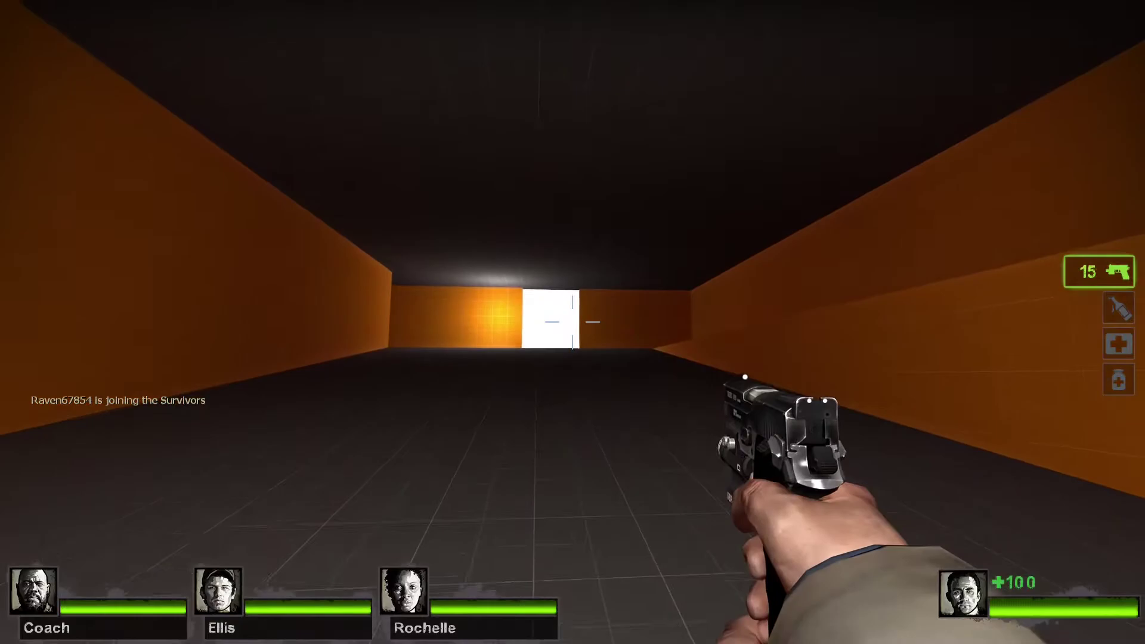
{"action": "key", "text": "w"}
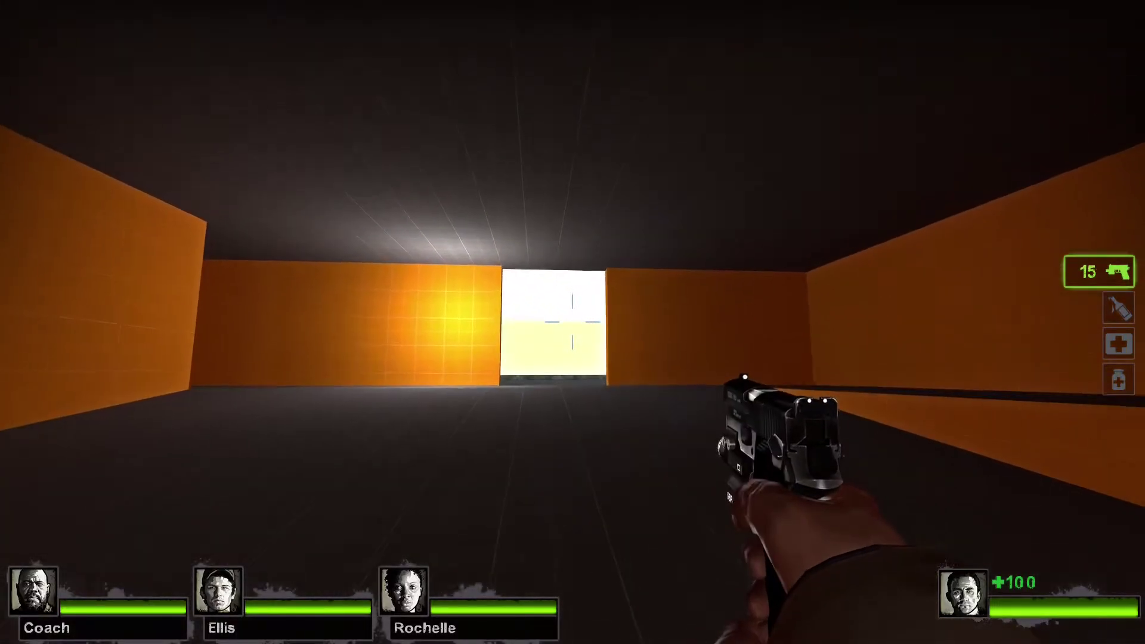
{"action": "key", "text": "w"}
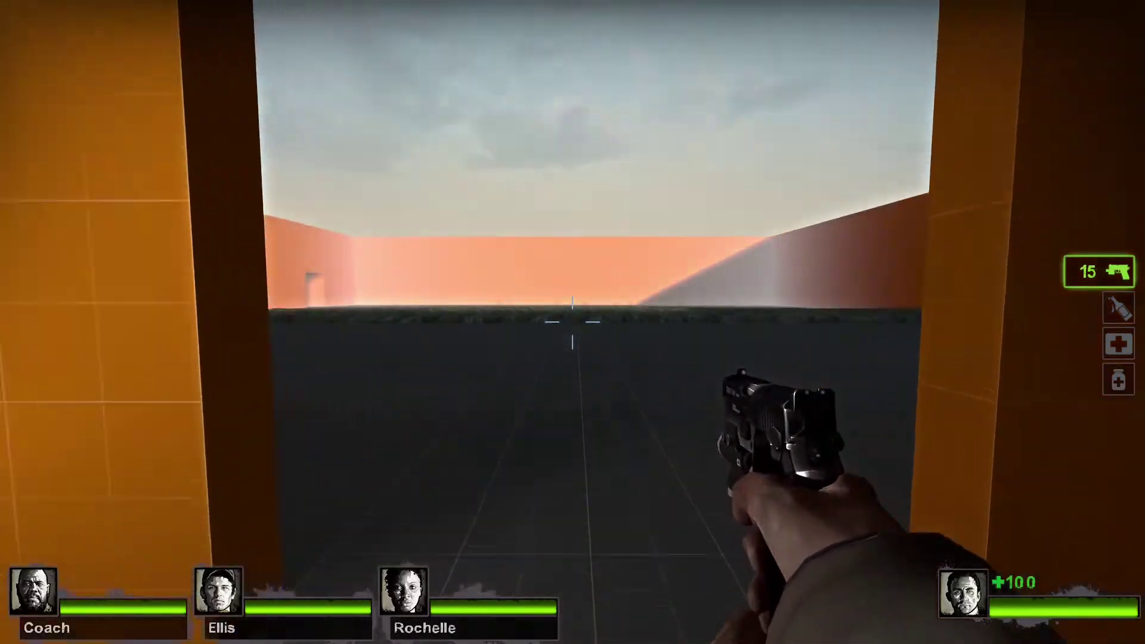
{"action": "key", "text": "w"}
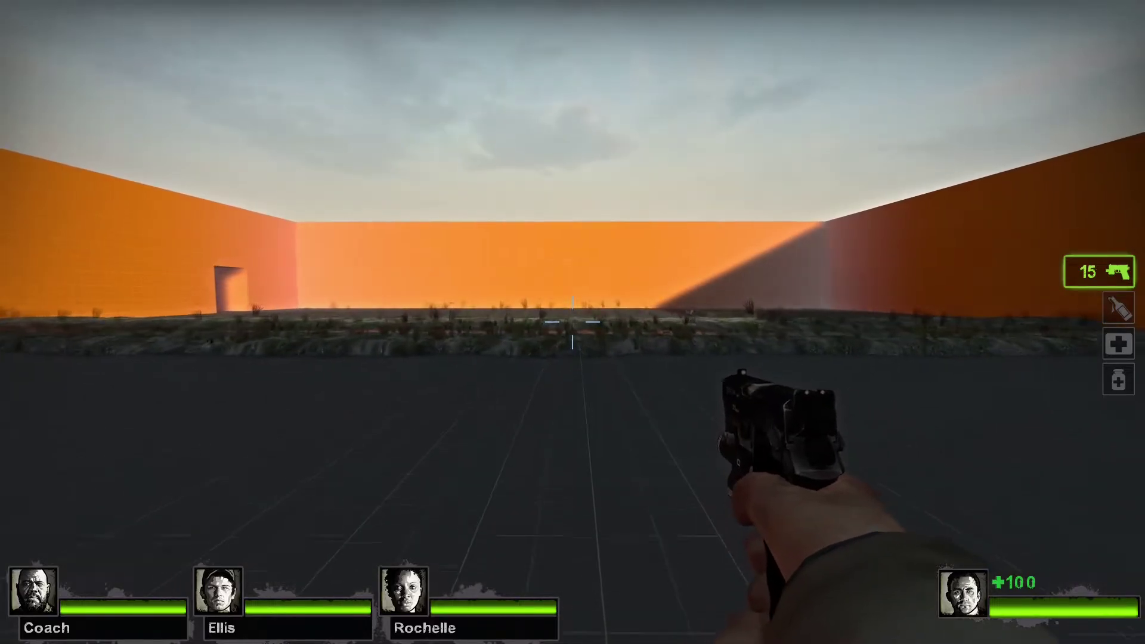
{"action": "key", "text": "w"}
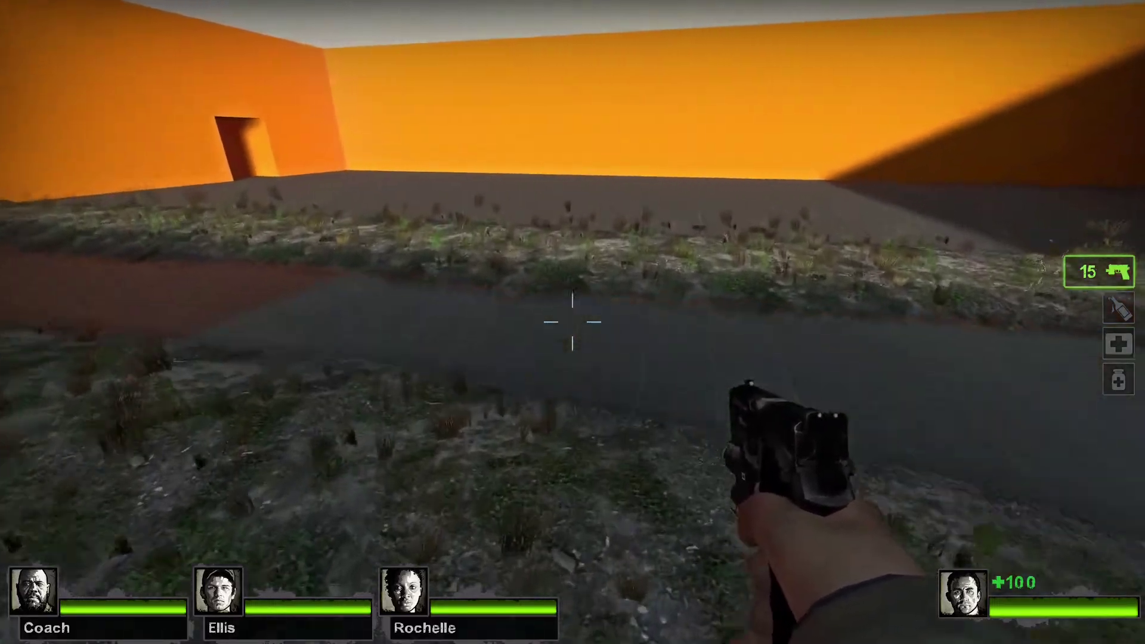
{"action": "key", "text": "w"}
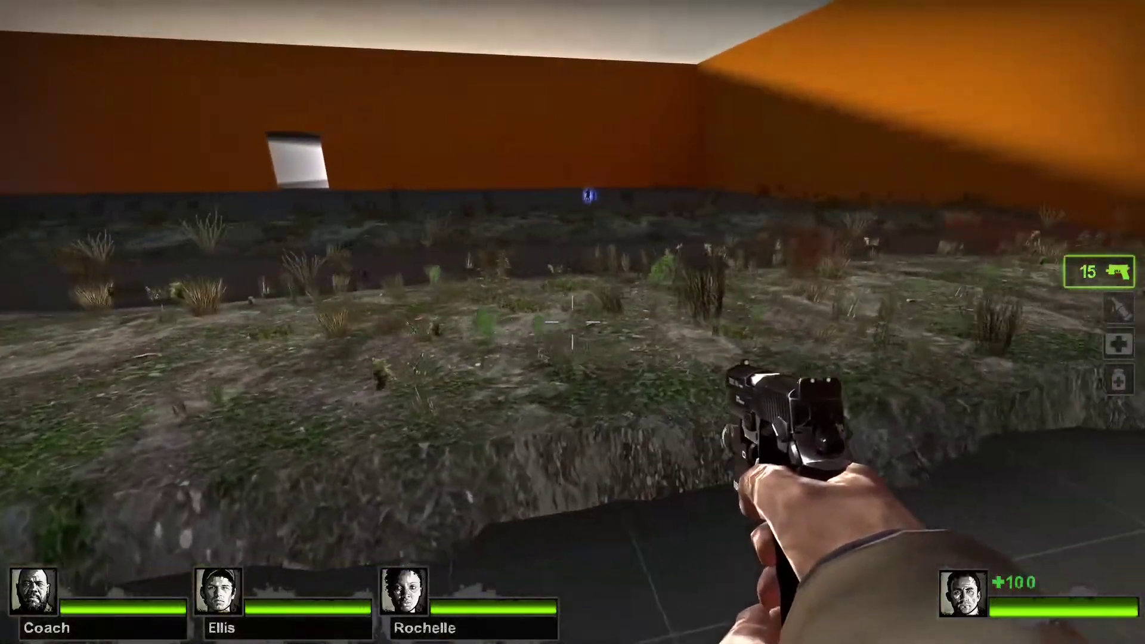
{"action": "left_click", "coordinate": [572, 322]}
{"action": "left_click", "coordinate": [572, 322]}
Reload the pistol, then open the metal door and check the dark room using the flashlight.
{"action": "key", "text": "r"}
{"action": "key", "text": "w"}
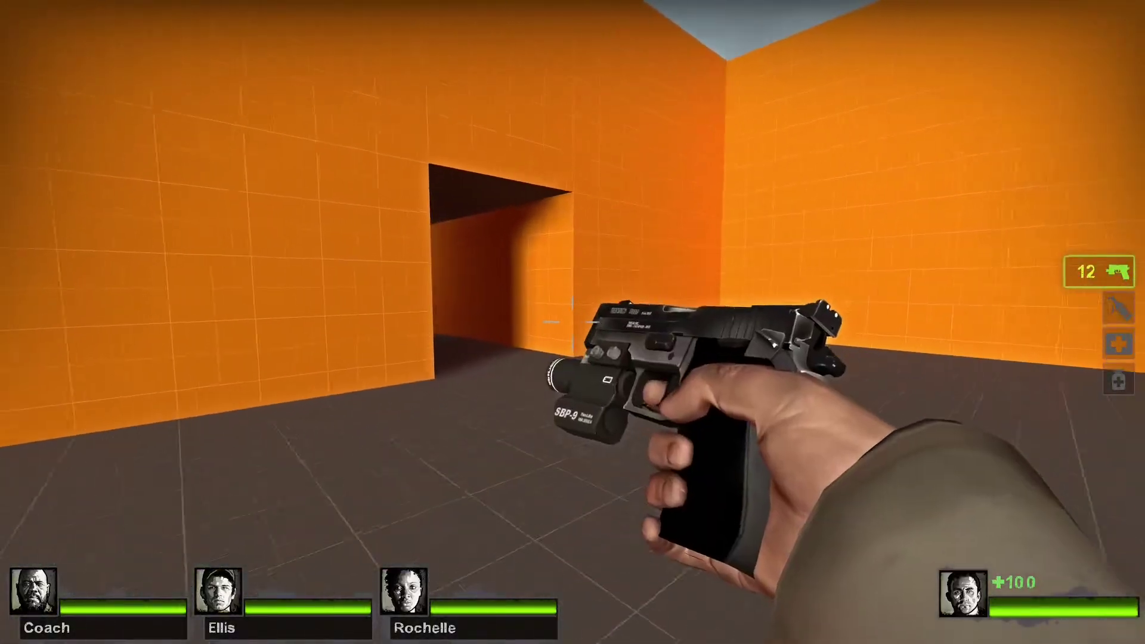
{"action": "key", "text": "w"}
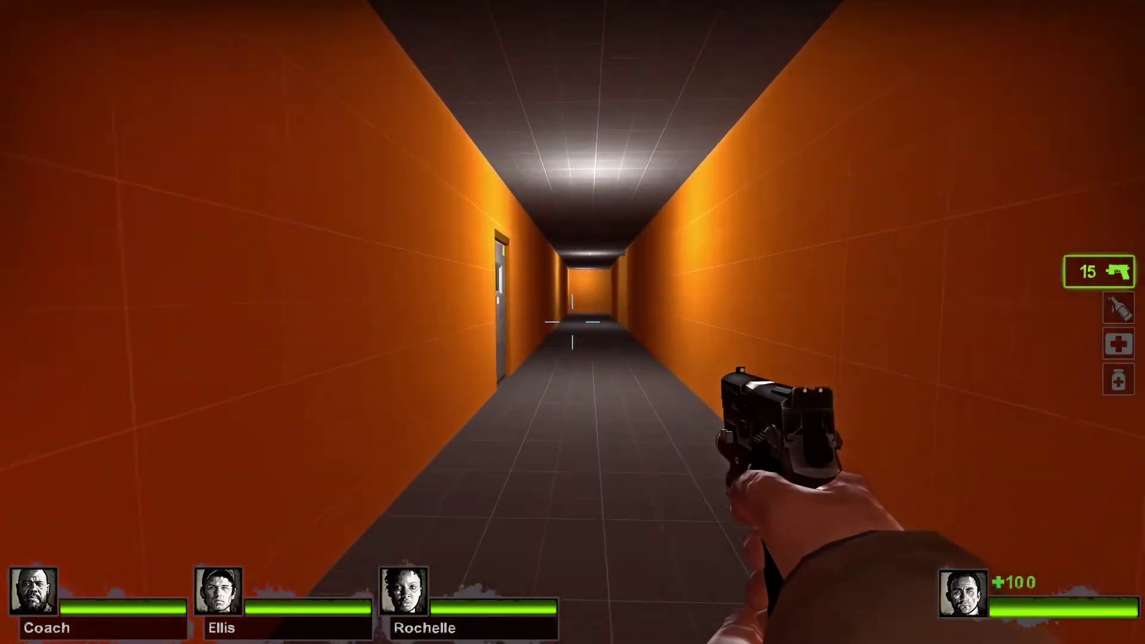
{"action": "key", "text": "e"}
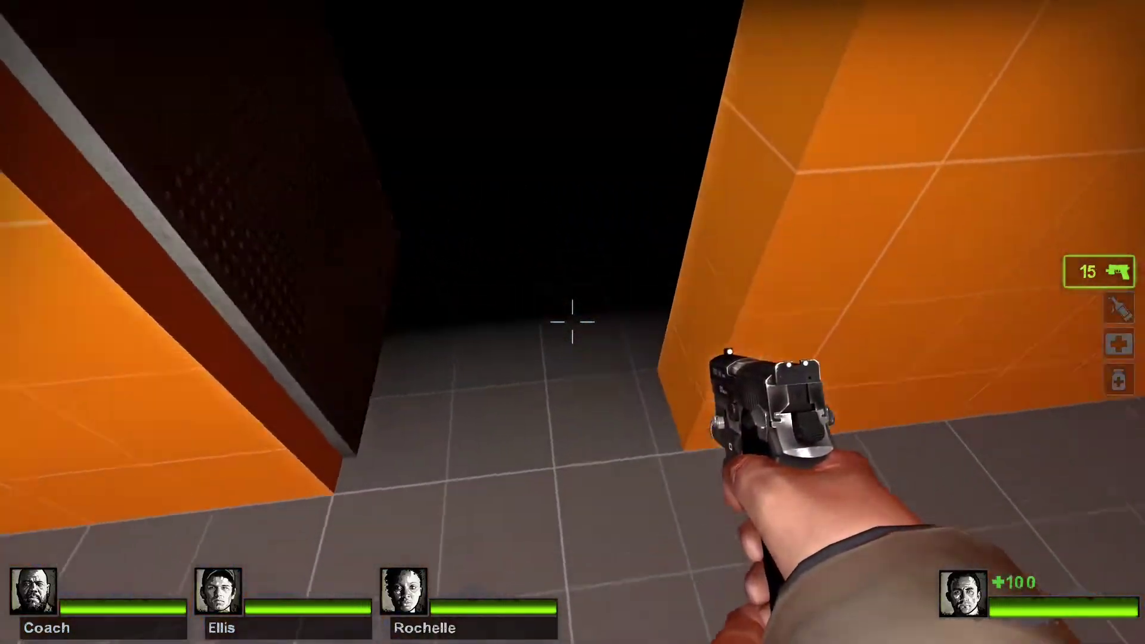
{"action": "key", "text": "w"}
{"action": "key", "text": "f"}
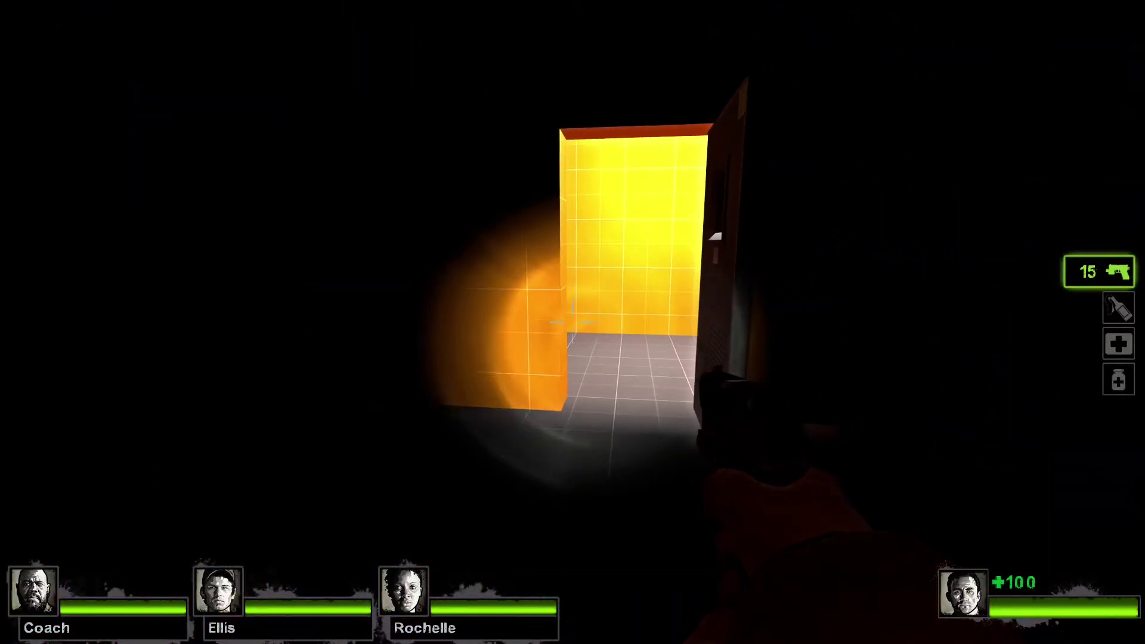
{"action": "key", "text": "w"}
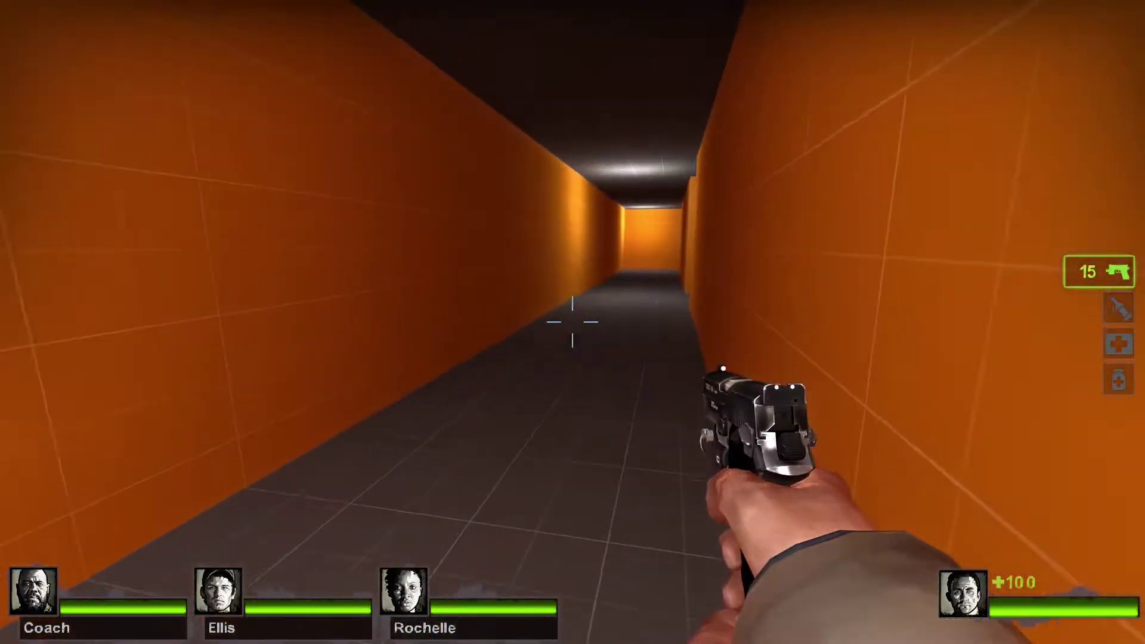
Walk the bending dark and lit corridors into the open room.
{"action": "key", "text": "w"}
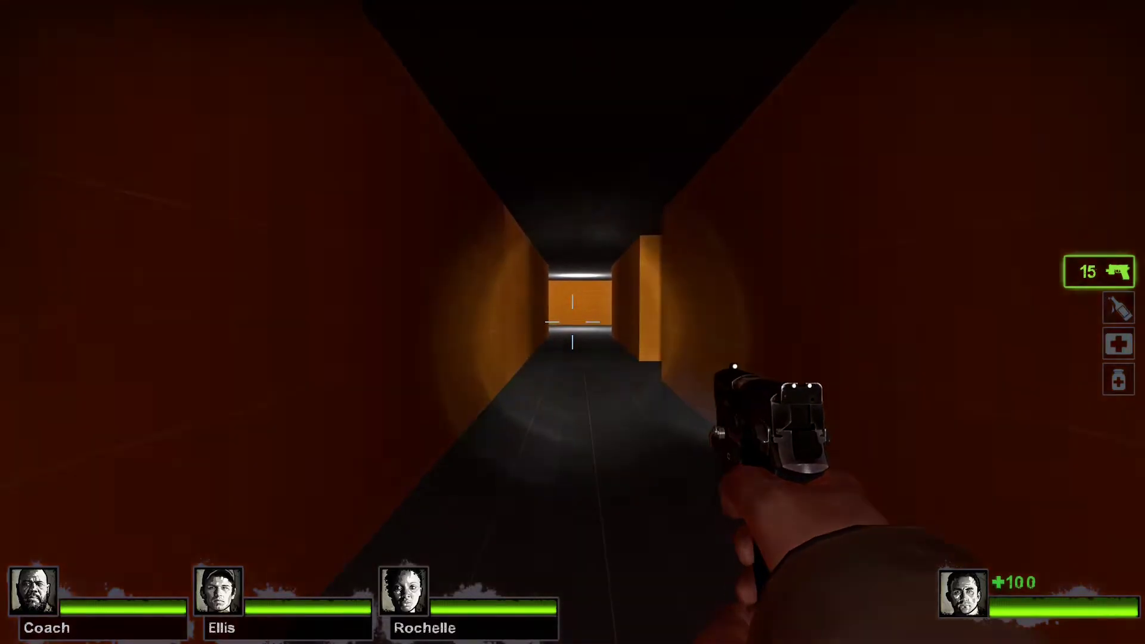
{"action": "key", "text": "w"}
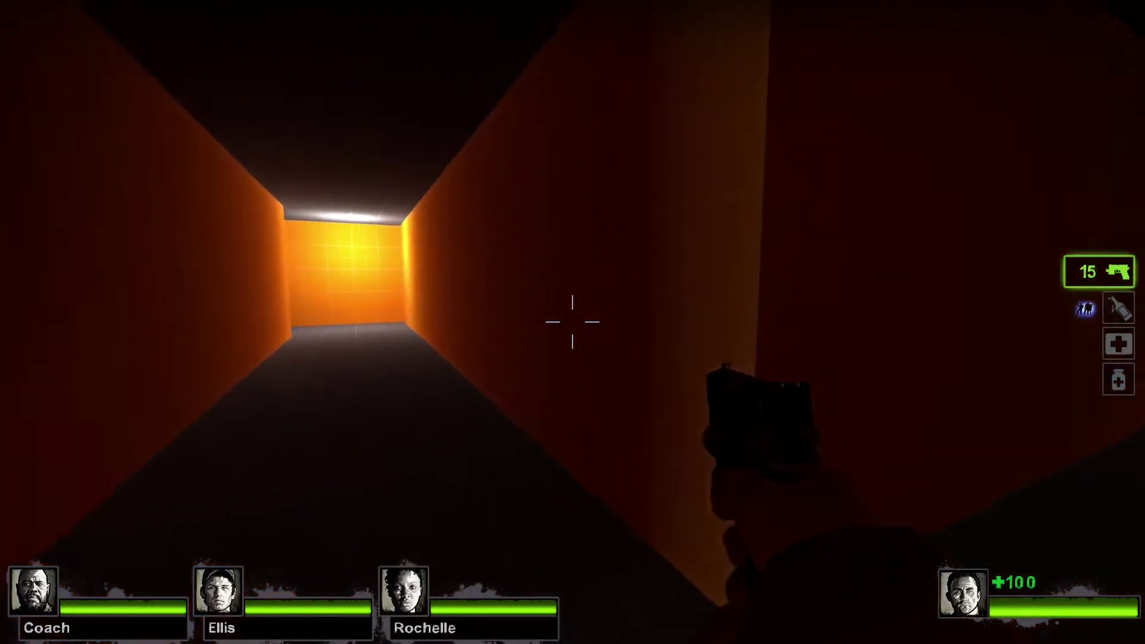
{"action": "key", "text": "w"}
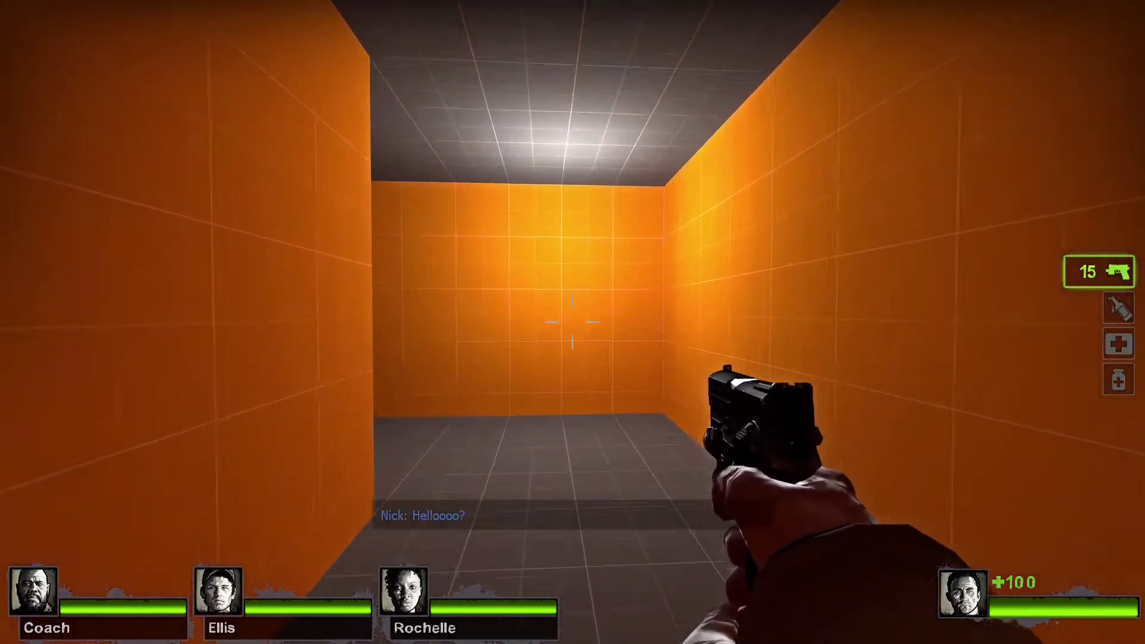
{"action": "key", "text": "w"}
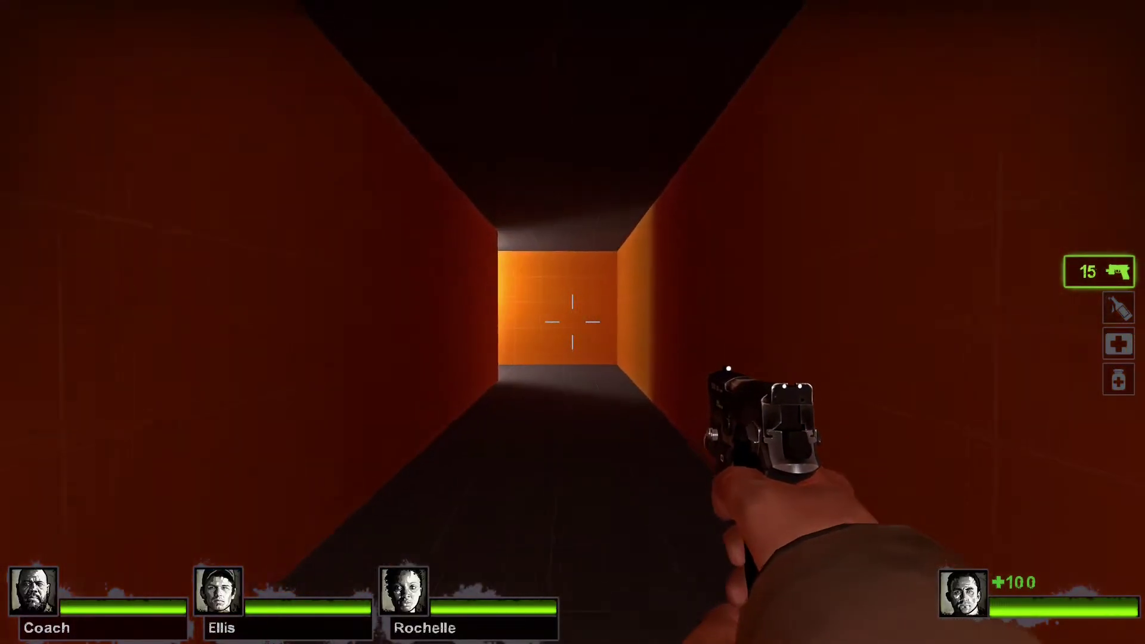
{"action": "key", "text": "w"}
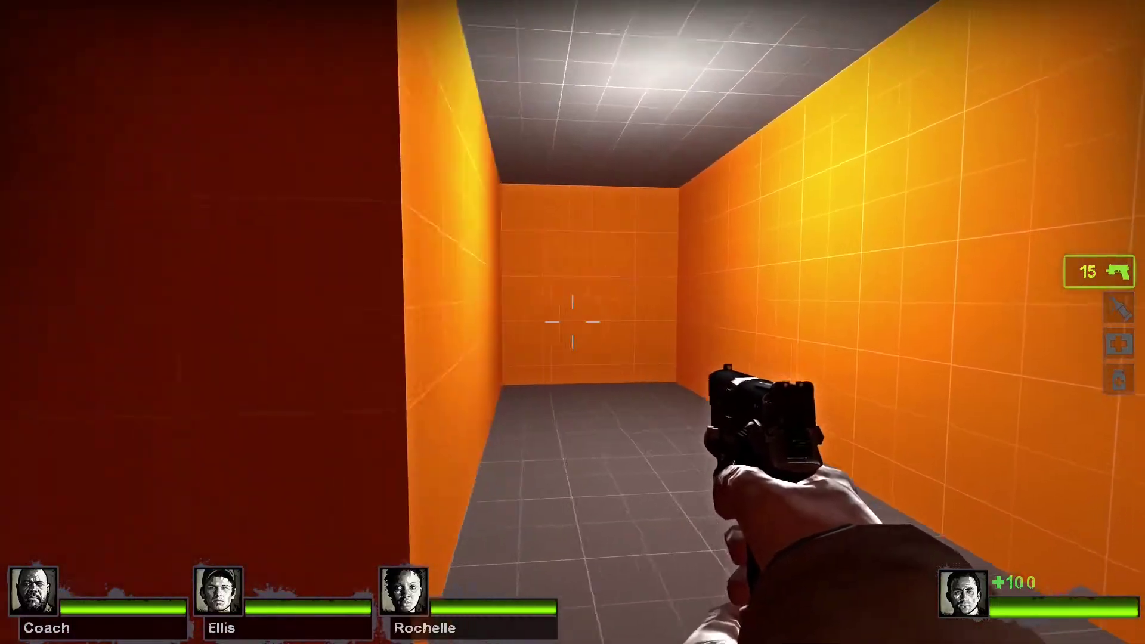
{"action": "key", "text": "w"}
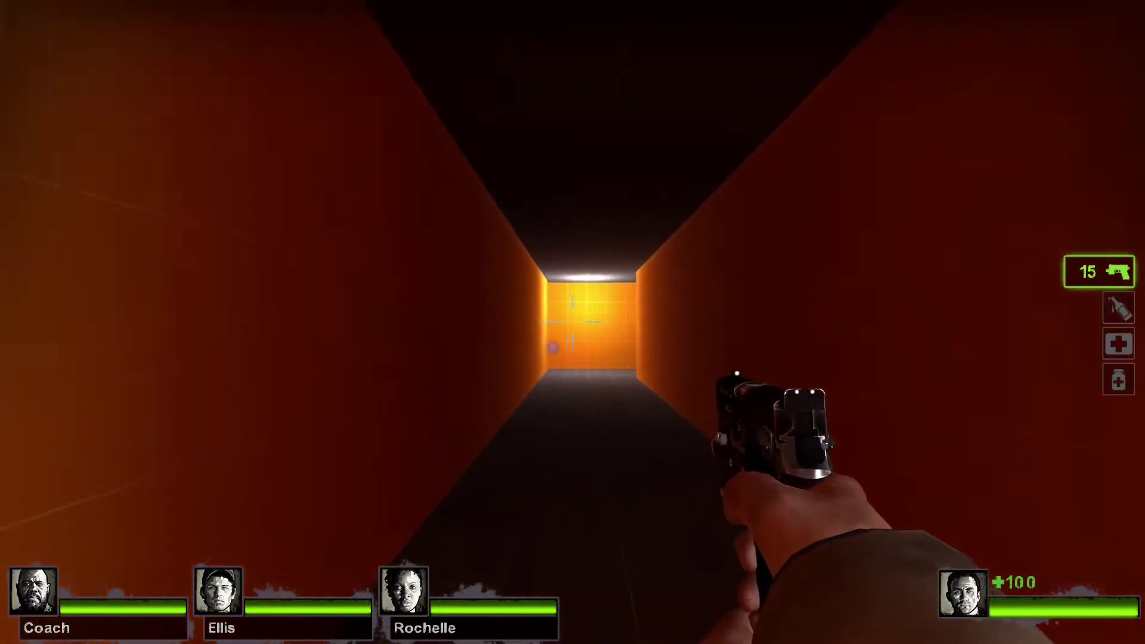
{"action": "key", "text": "w"}
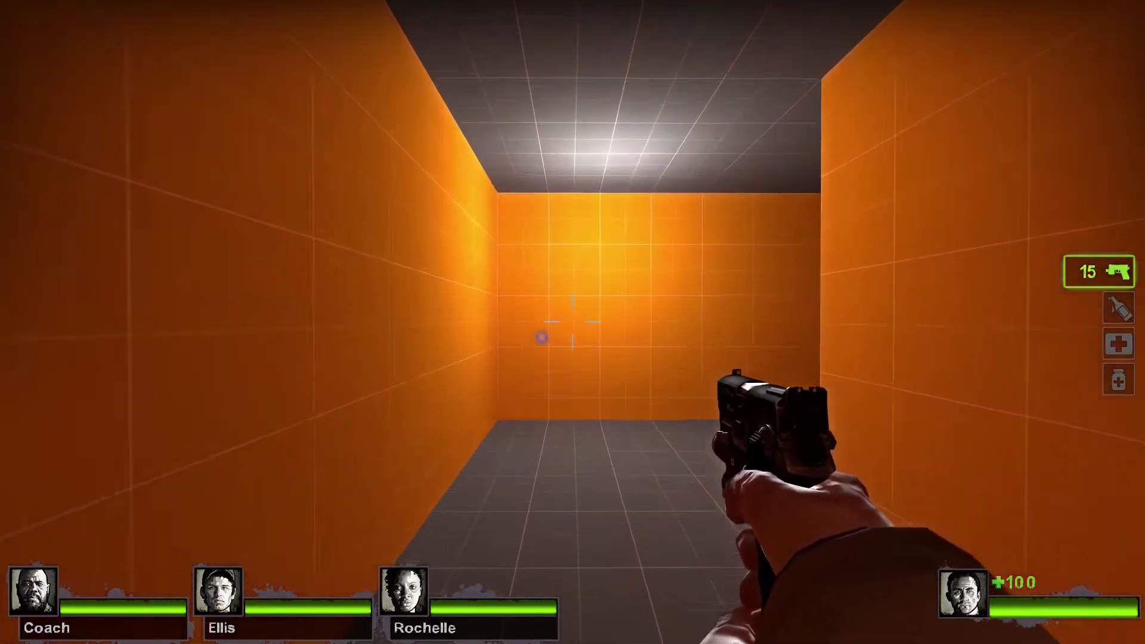
{"action": "key", "text": "w"}
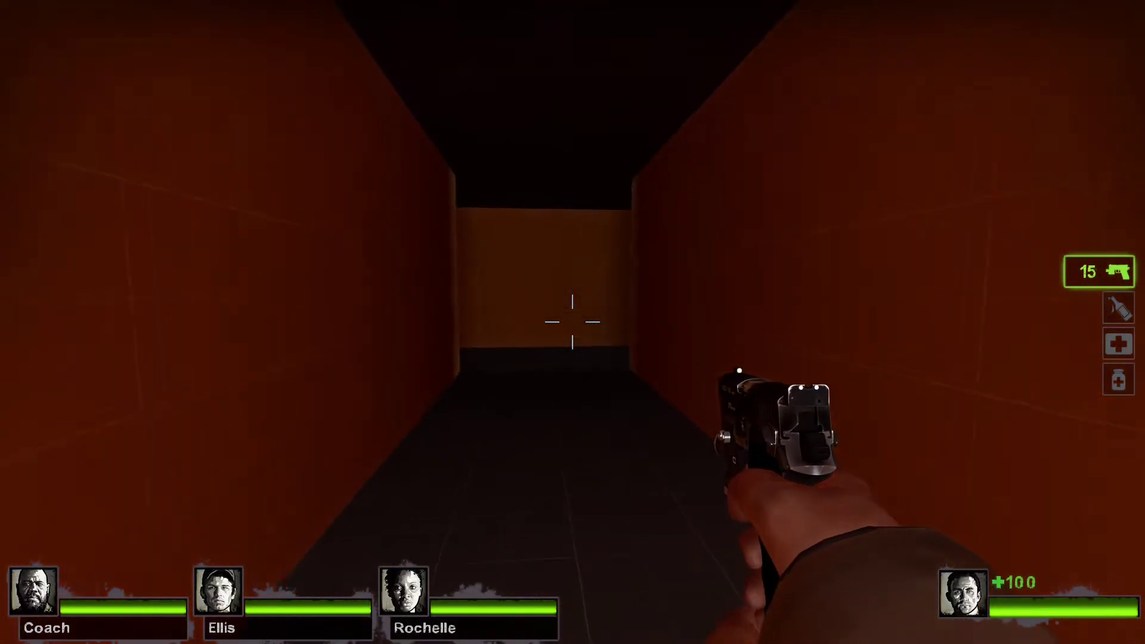
{"action": "key", "text": "w"}
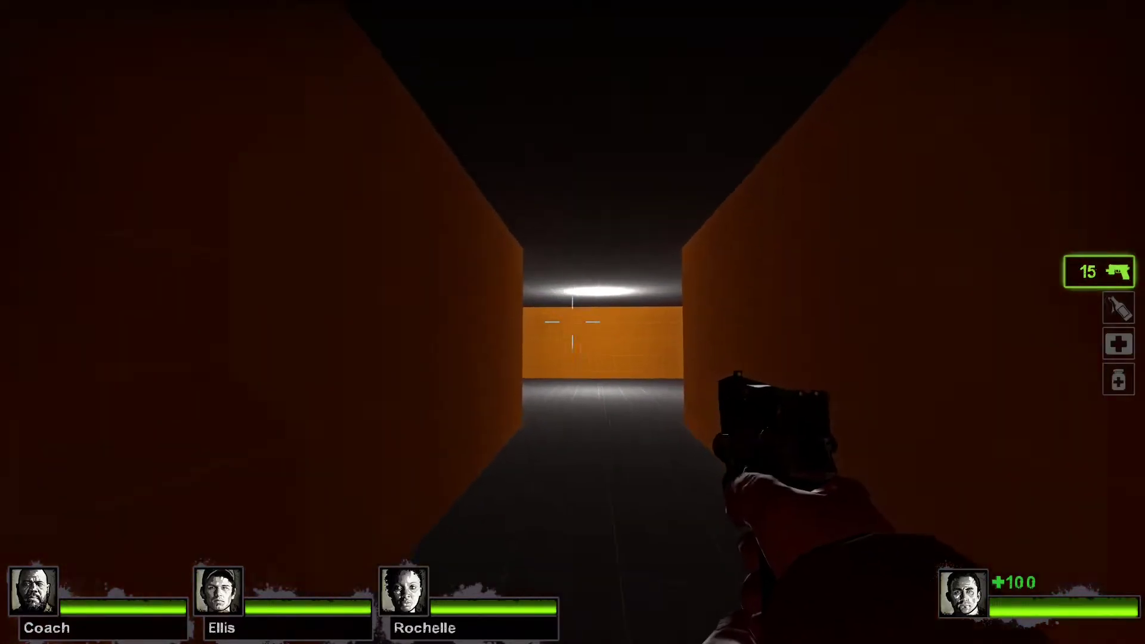
{"action": "key", "text": "w"}
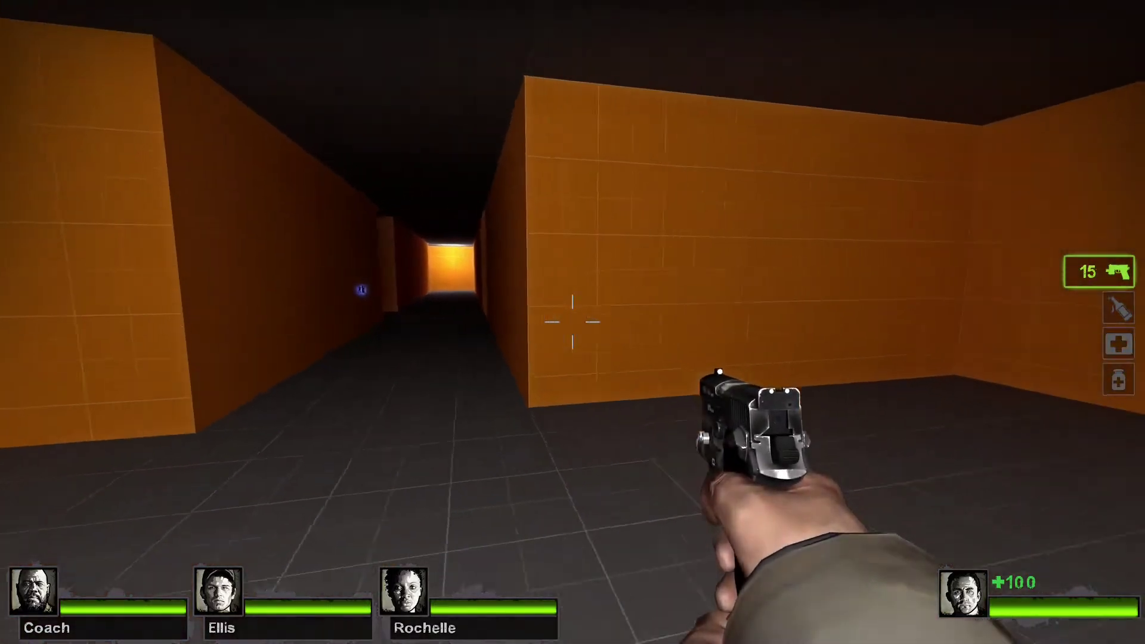
{"action": "key", "text": "w"}
Fire twice at the room's wall, reload, and walk into the next corridor.
{"action": "left_click", "coordinate": [572, 320]}
{"action": "left_click", "coordinate": [573, 321]}
{"action": "left_click", "coordinate": [573, 320]}
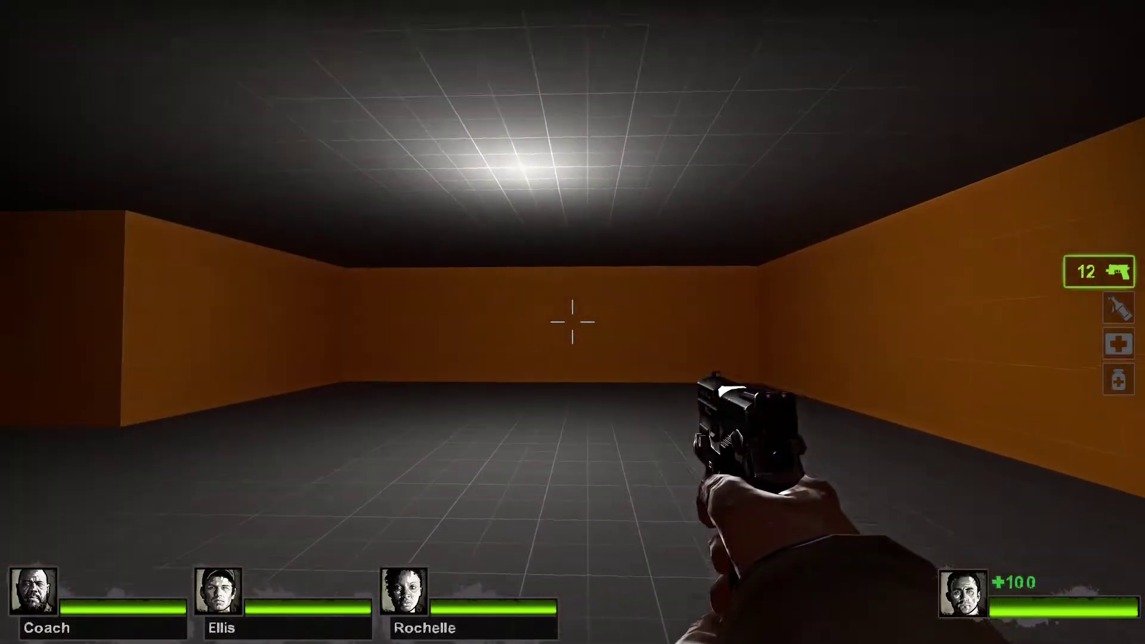
{"action": "left_click", "coordinate": [573, 321]}
{"action": "left_click", "coordinate": [573, 320]}
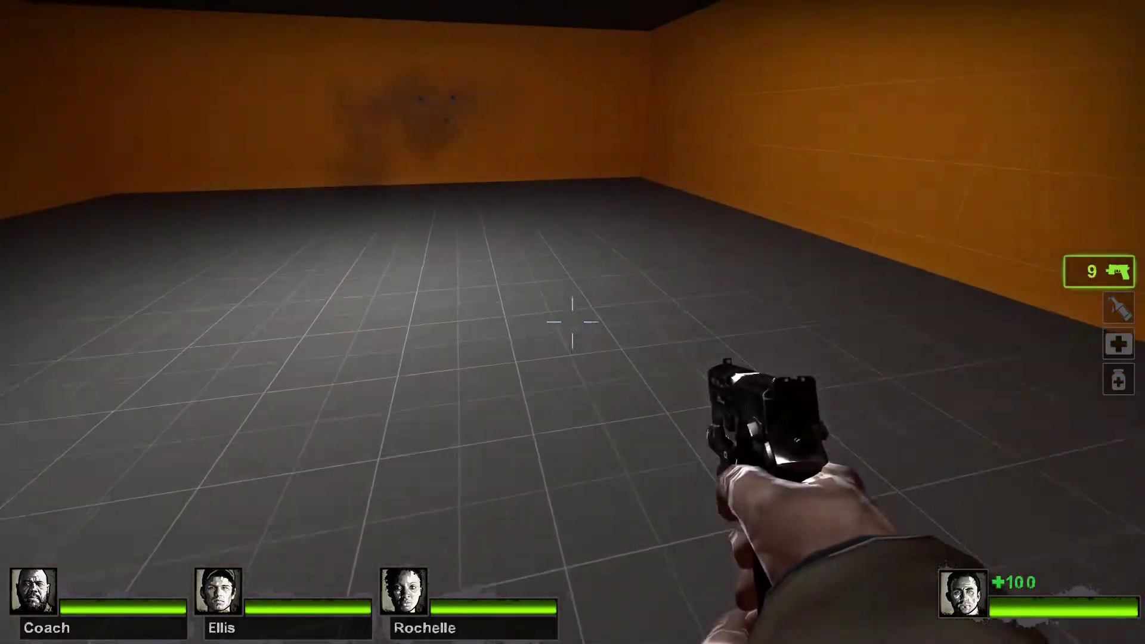
{"action": "key", "text": "w"}
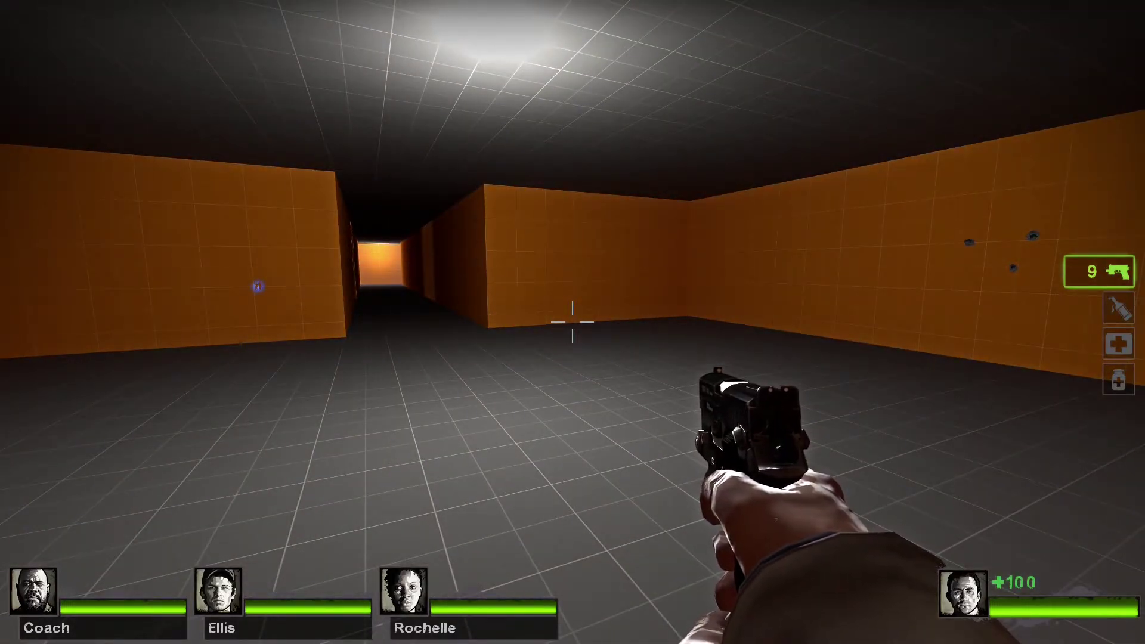
{"action": "key", "text": "r"}
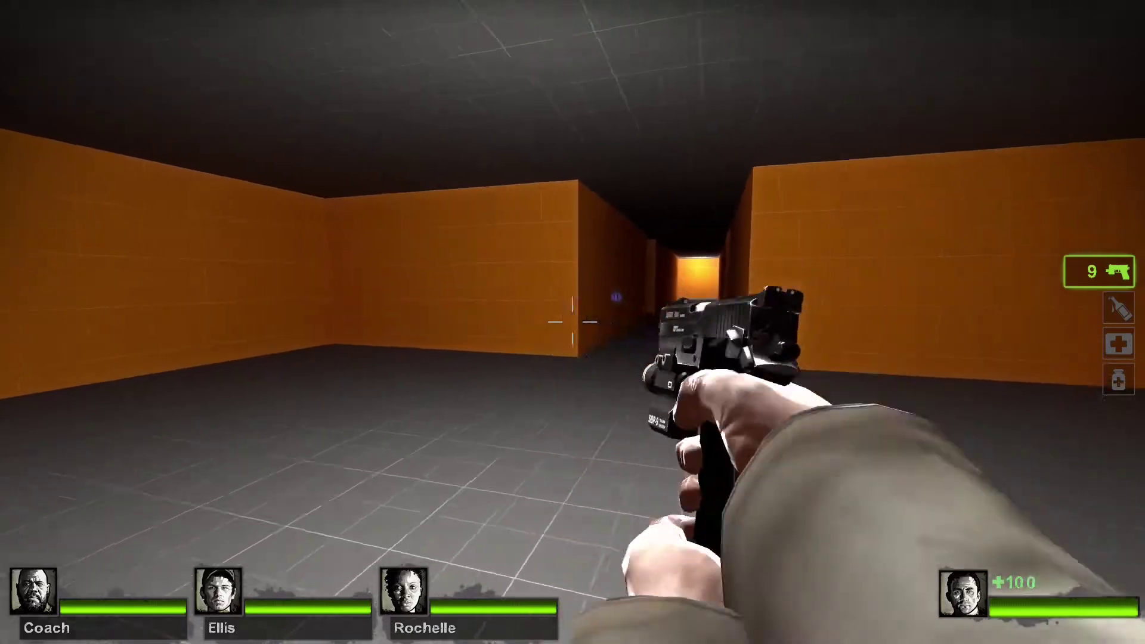
{"action": "key", "text": "w"}
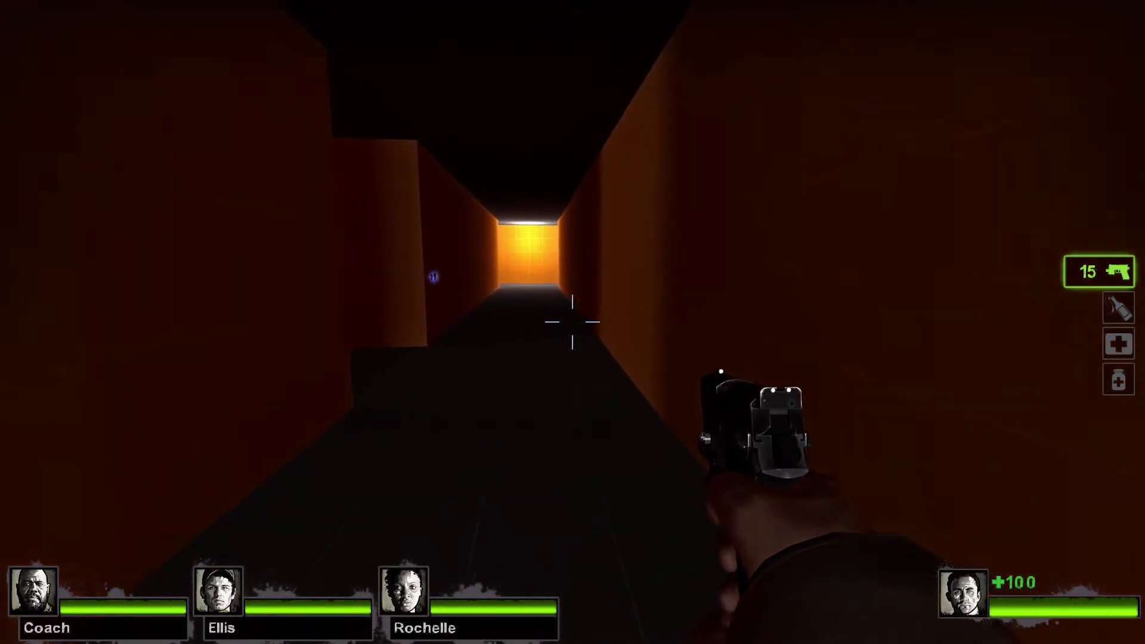
Walk to the lit end wall, switch off the flashlight, and shoot the wall.
{"action": "key", "text": "w"}
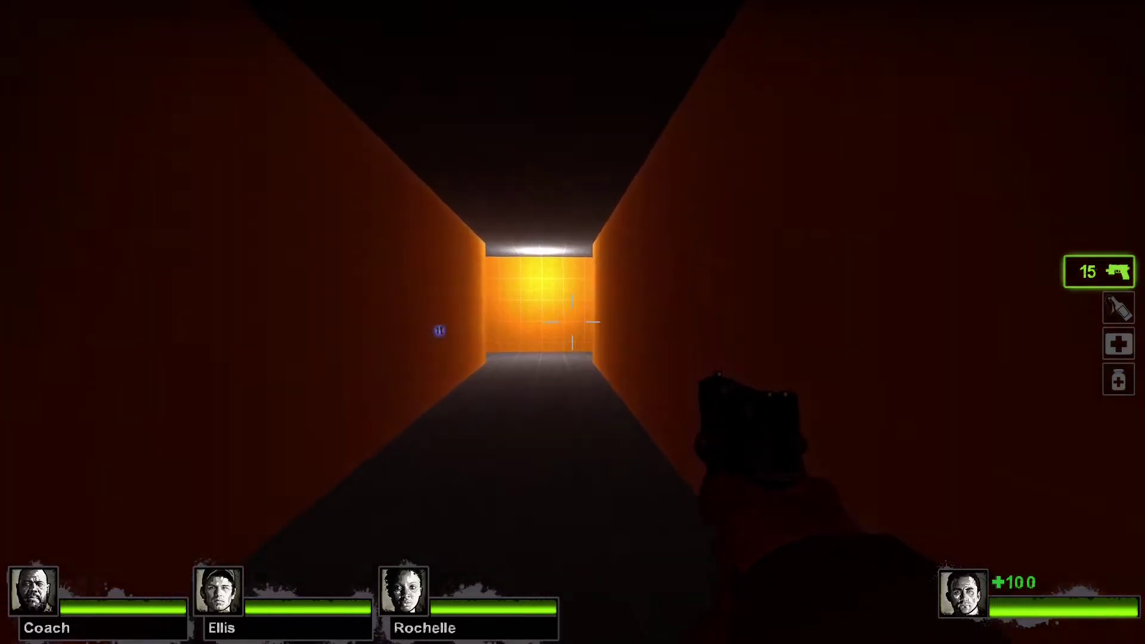
{"action": "key", "text": "w"}
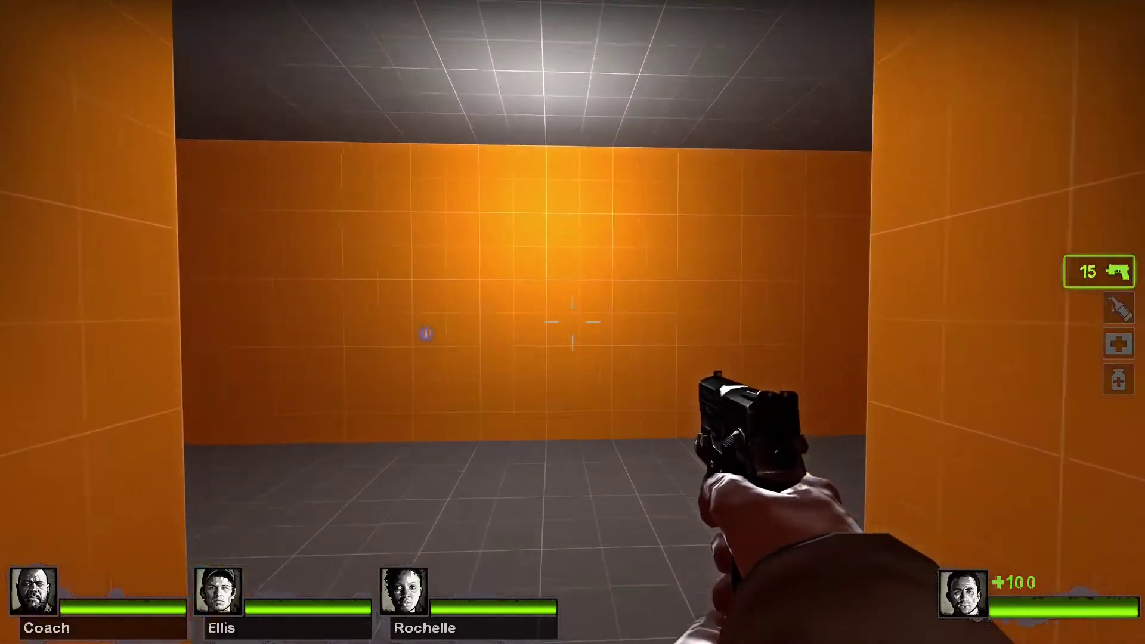
{"action": "key", "text": "w"}
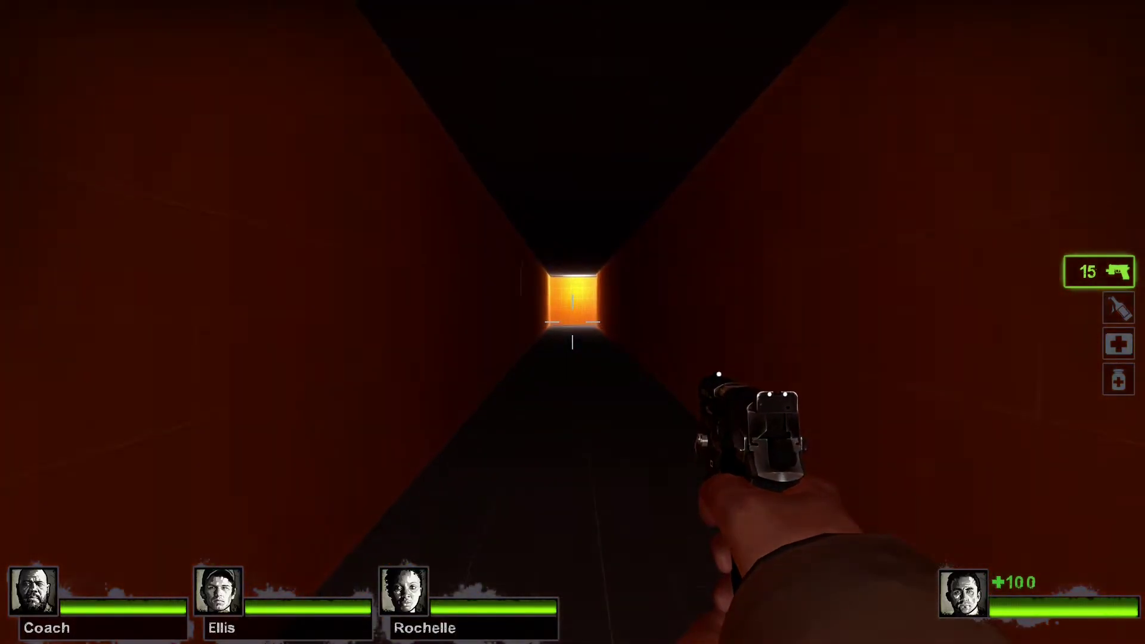
{"action": "key", "text": "f"}
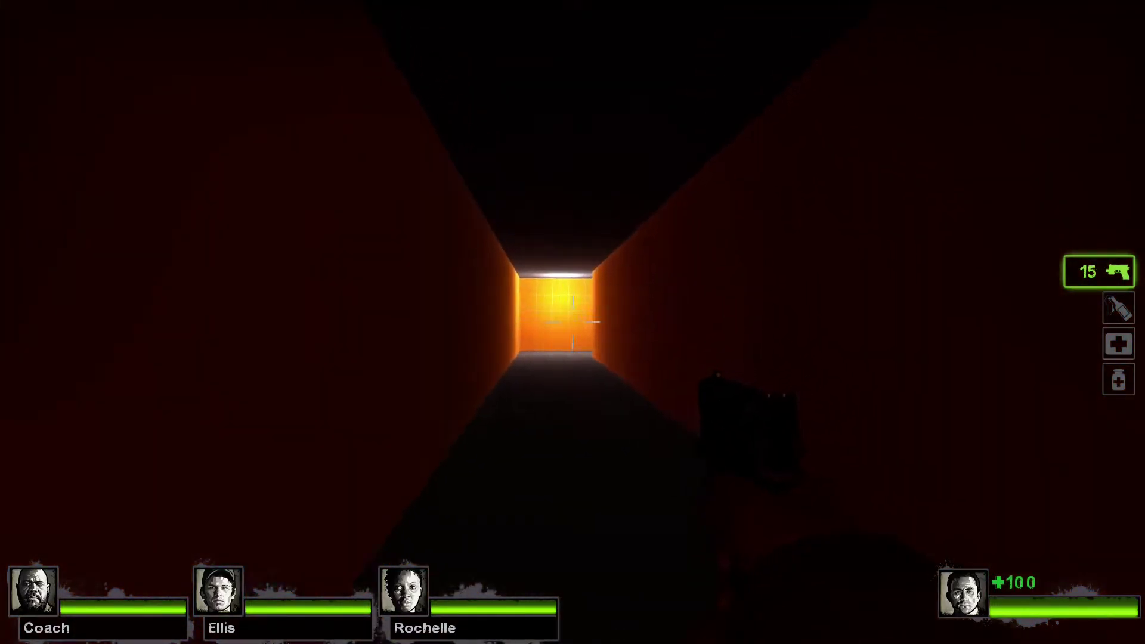
{"action": "key", "text": "w"}
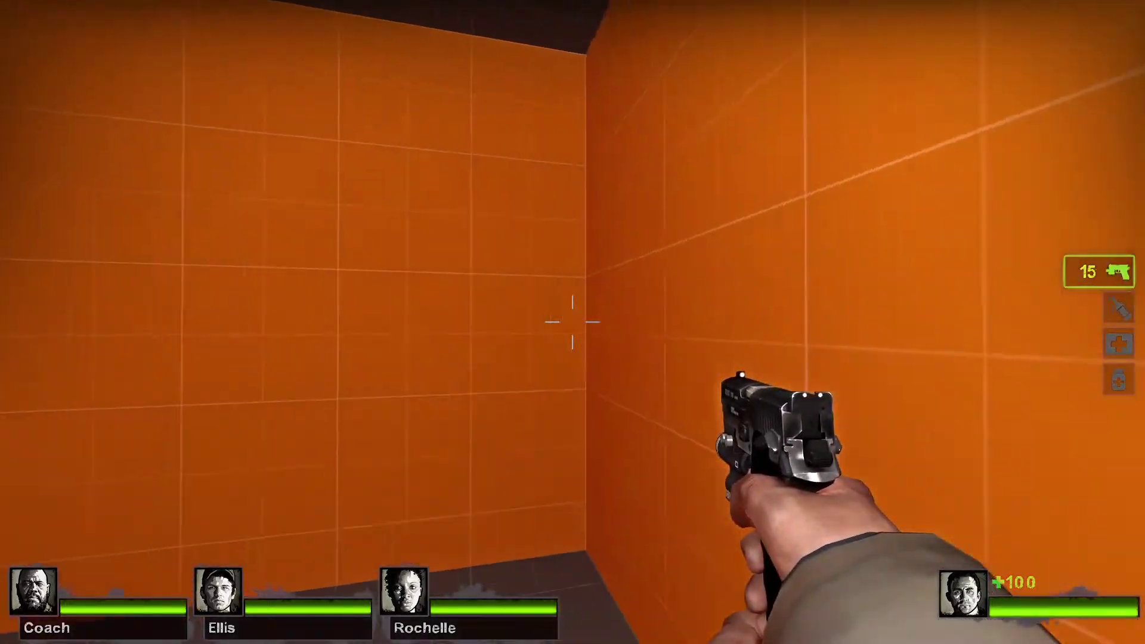
{"action": "left_click", "coordinate": [573, 322]}
{"action": "left_click", "coordinate": [573, 323]}
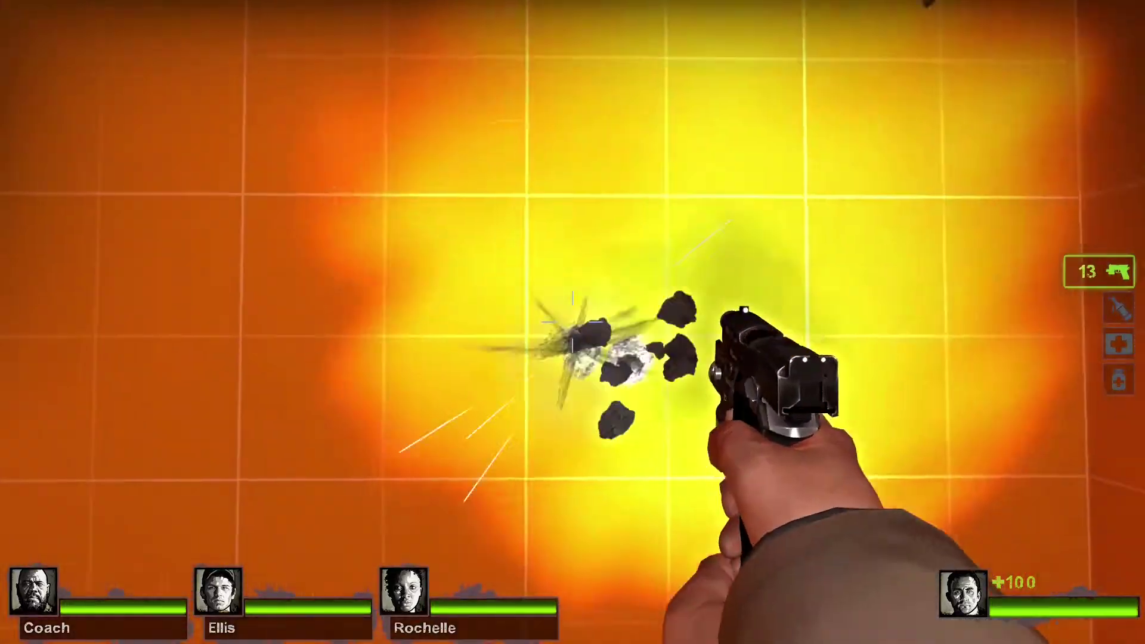
{"action": "left_click", "coordinate": [572, 322]}
Walk the dim corridors back out into the large open room.
{"action": "key", "text": "r"}
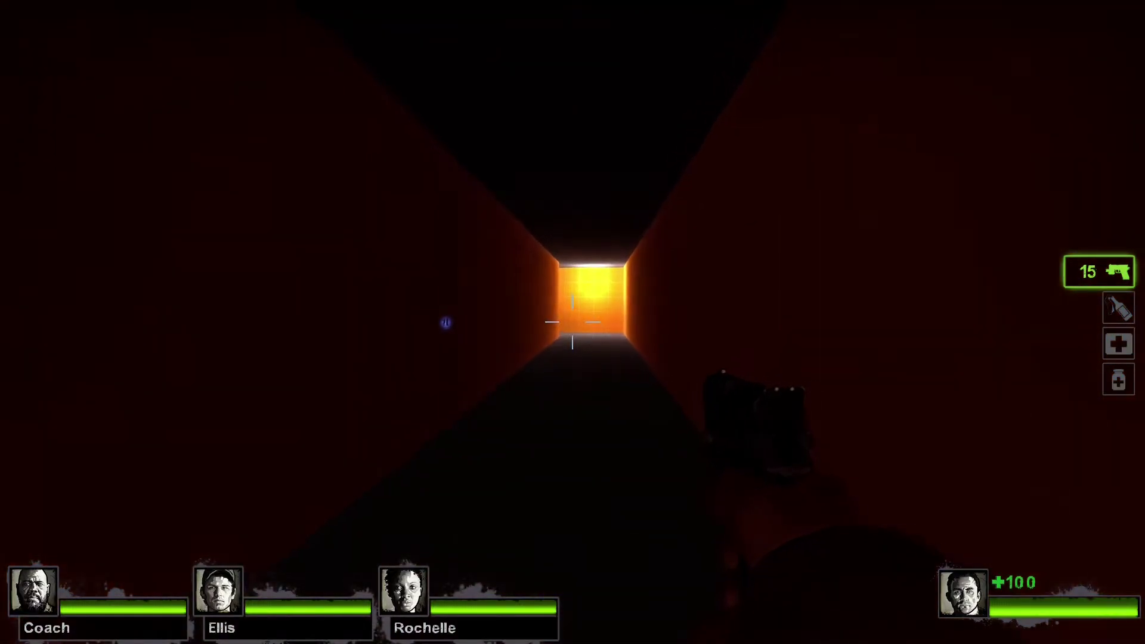
{"action": "key", "text": "w"}
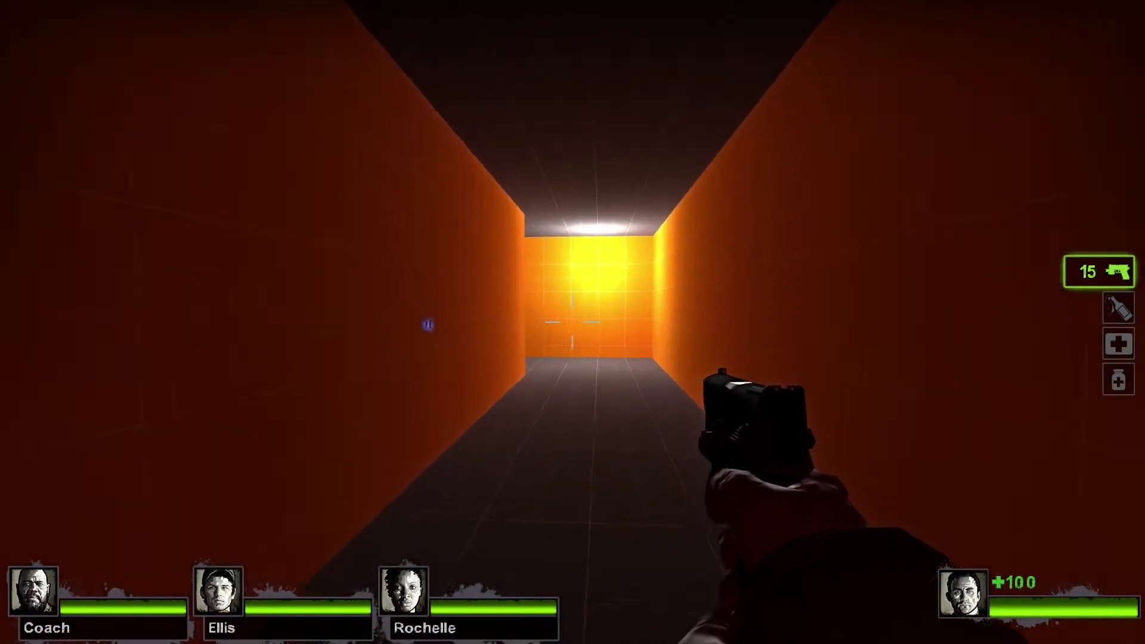
{"action": "key", "text": "w"}
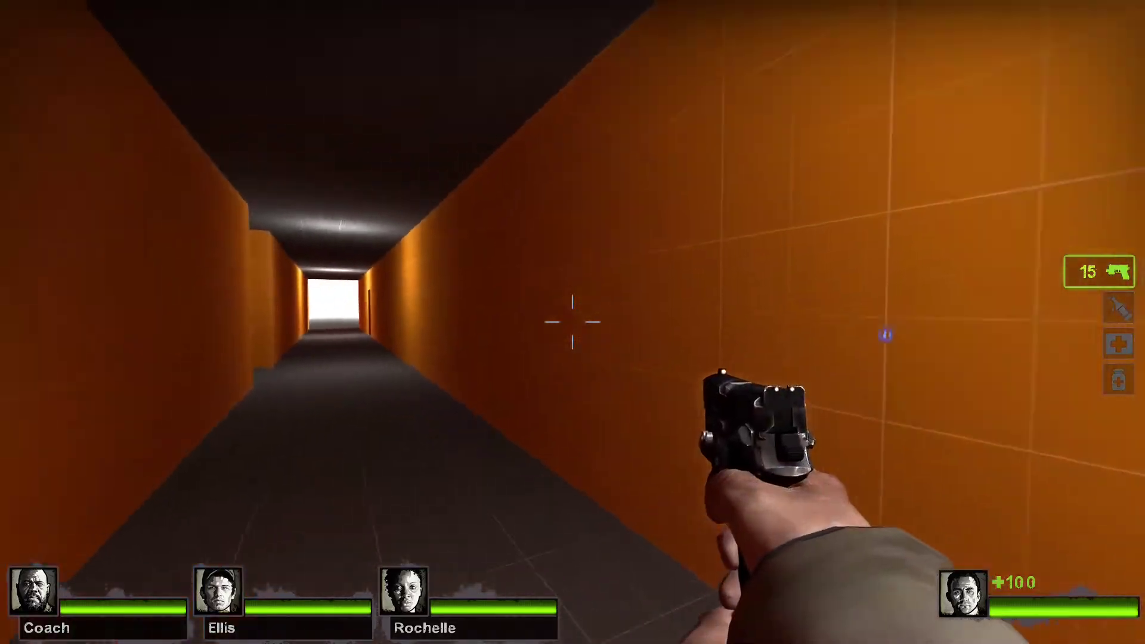
{"action": "key", "text": "w"}
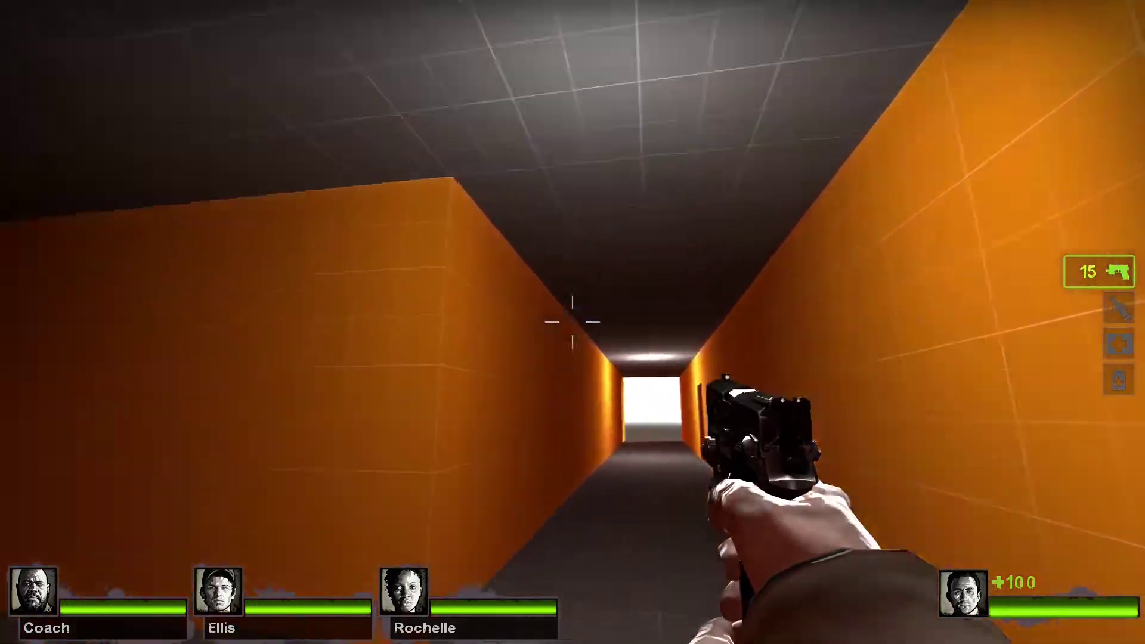
{"action": "key", "text": "w"}
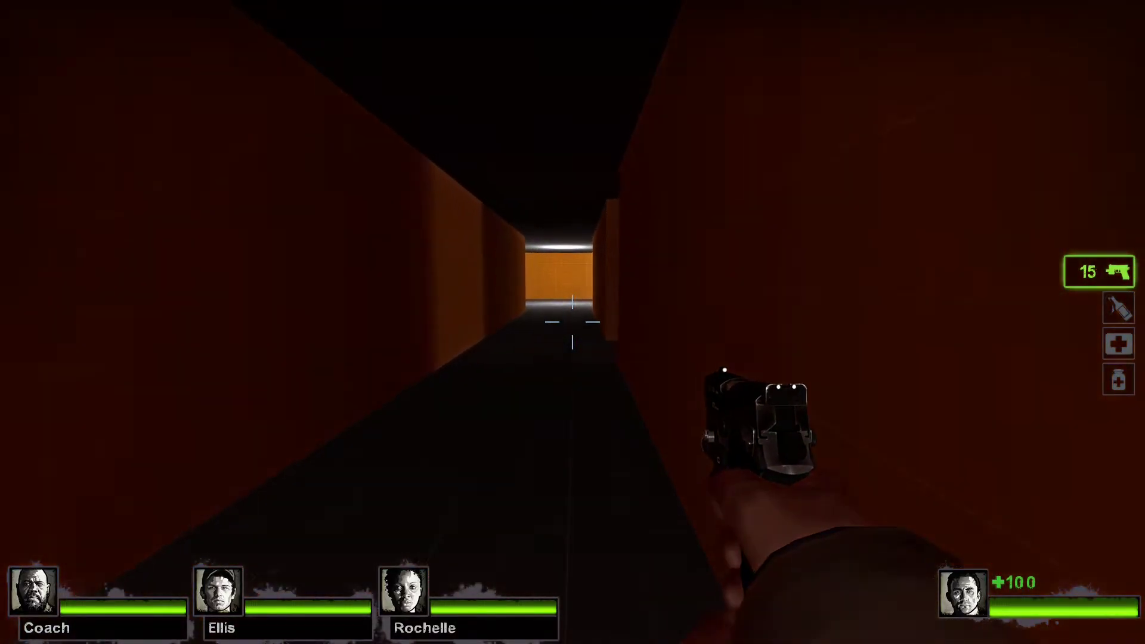
{"action": "key", "text": "w"}
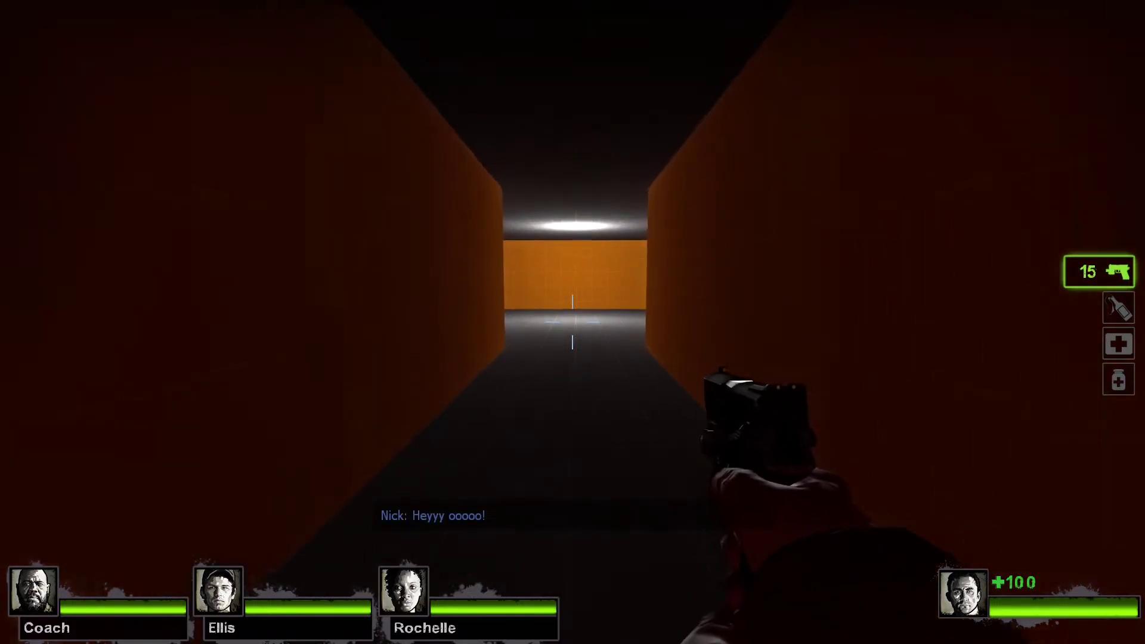
{"action": "key", "text": "w"}
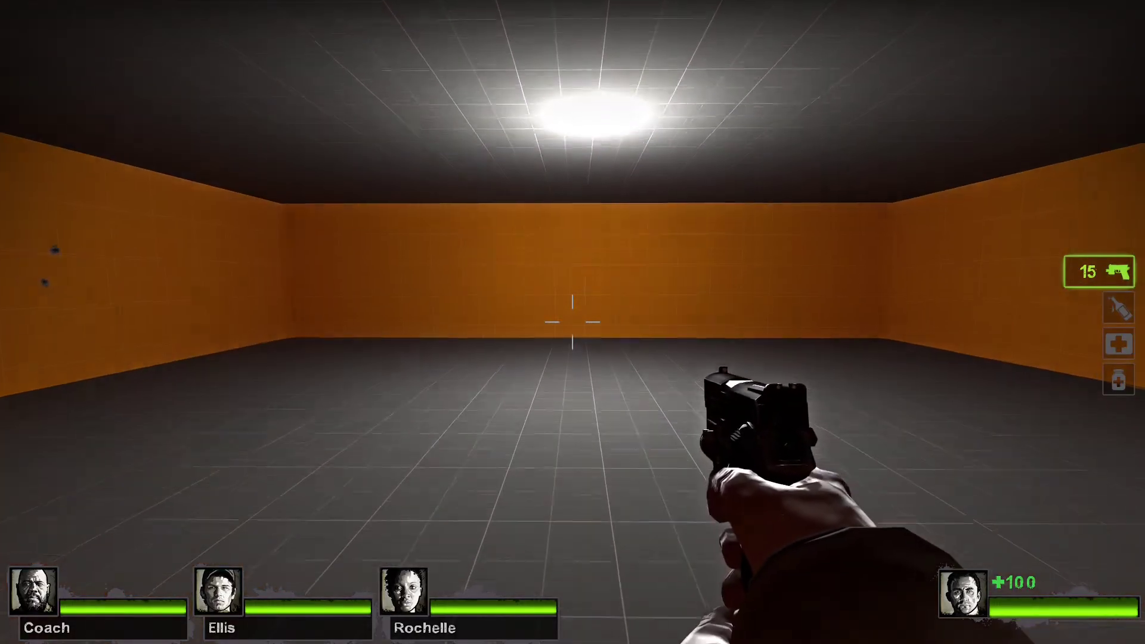
{"action": "key", "text": "w"}
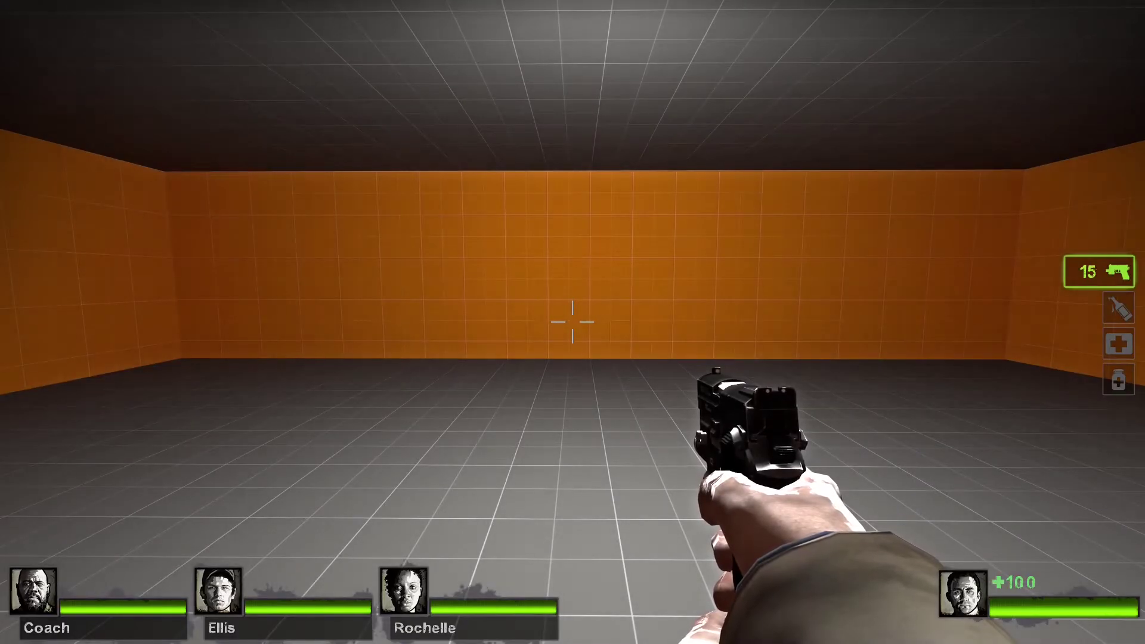
{"action": "key", "text": "w"}
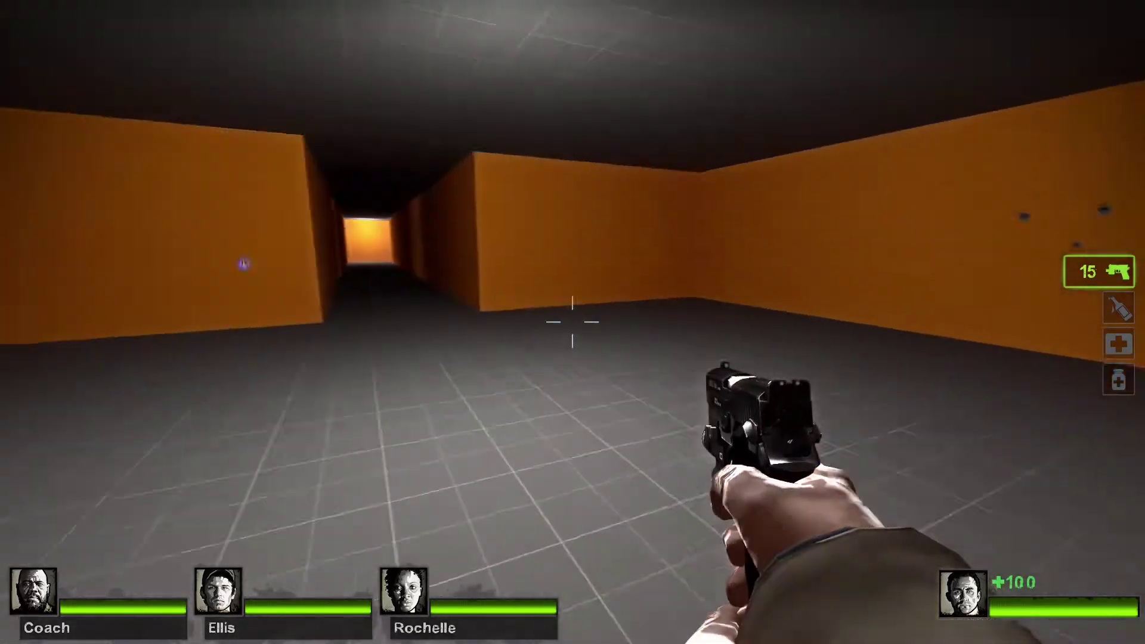
{"action": "key", "text": "w"}
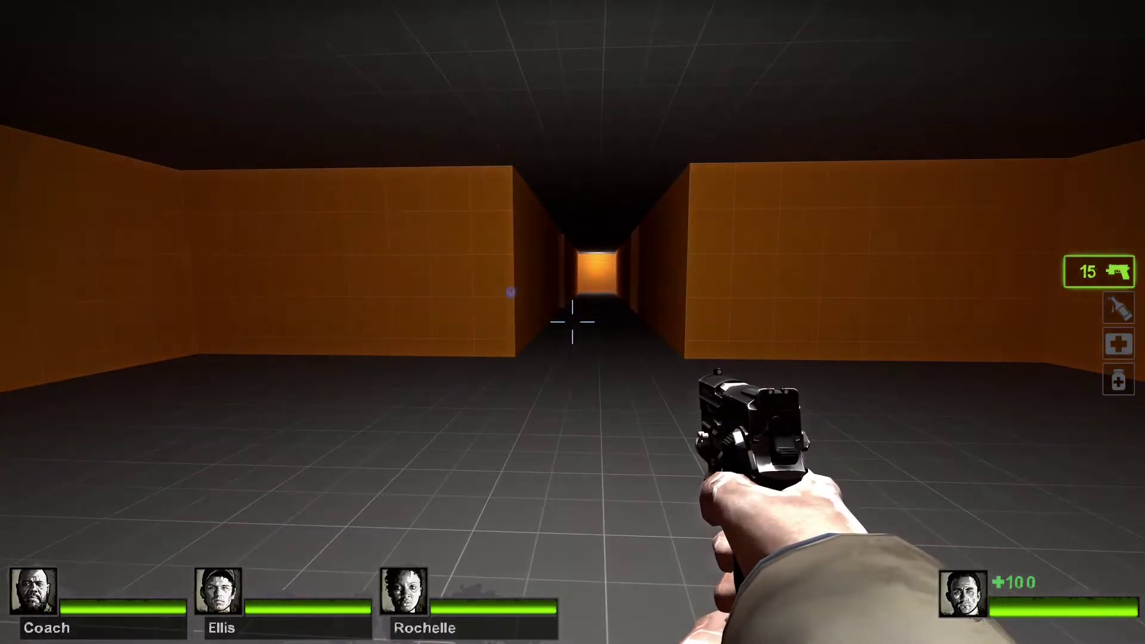